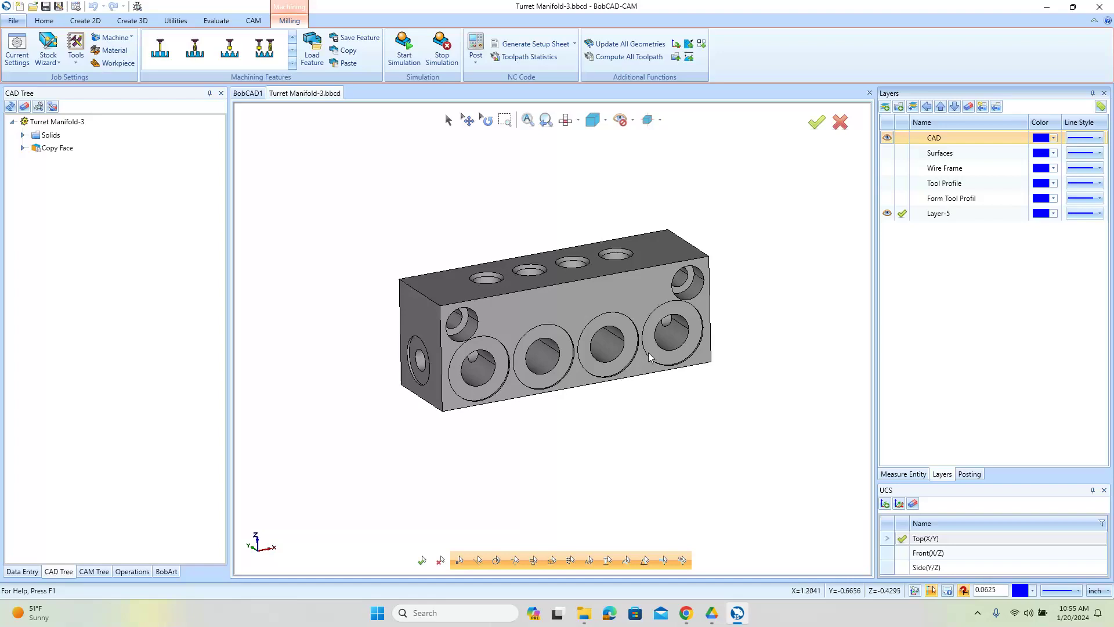
Examine the manifold solid, hide the CAD layer, and review the contents of the Surfaces and Wire Frame layers.
scroll(650, 354, "up", 3)
middle_click_drag(604, 365, 605, 368)
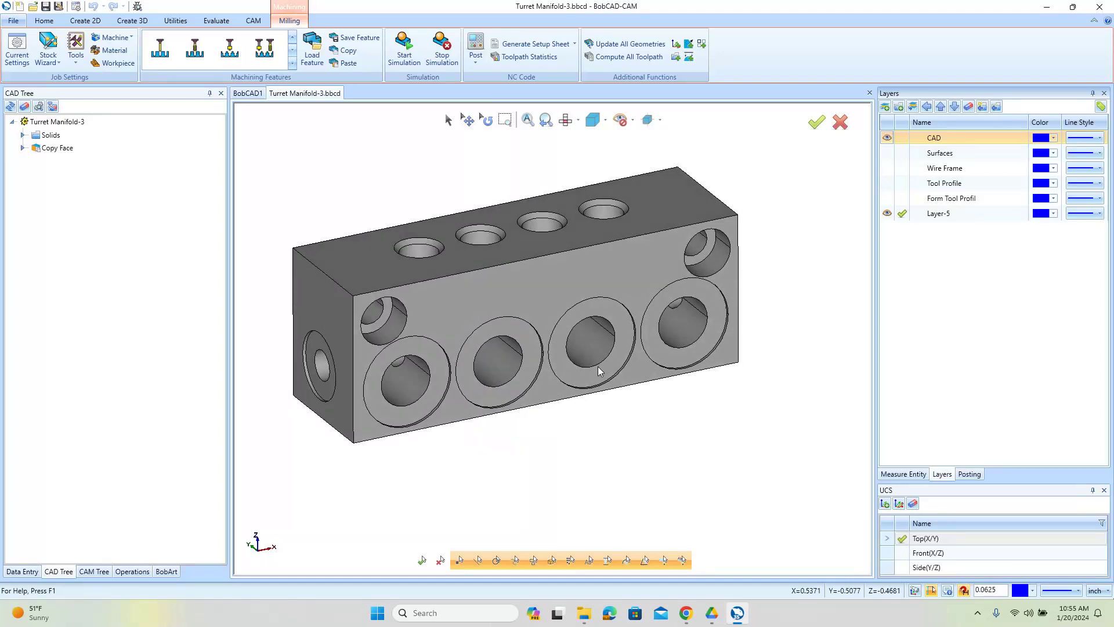
scroll(598, 367, "down", 2)
middle_click_drag(598, 366, 563, 372)
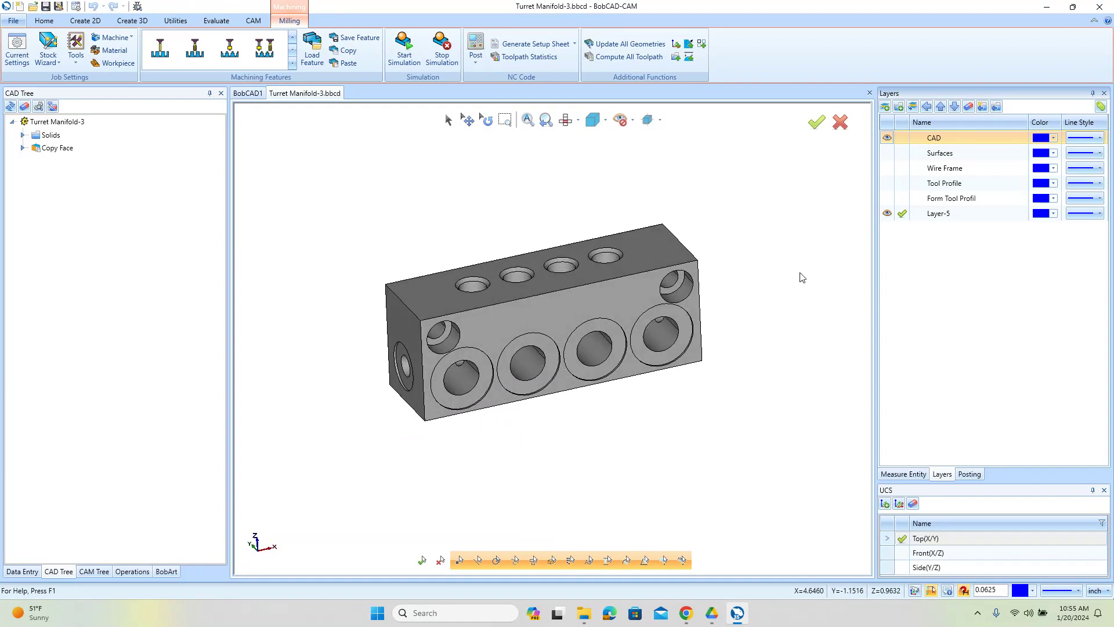
left_click(886, 153)
left_click(887, 138)
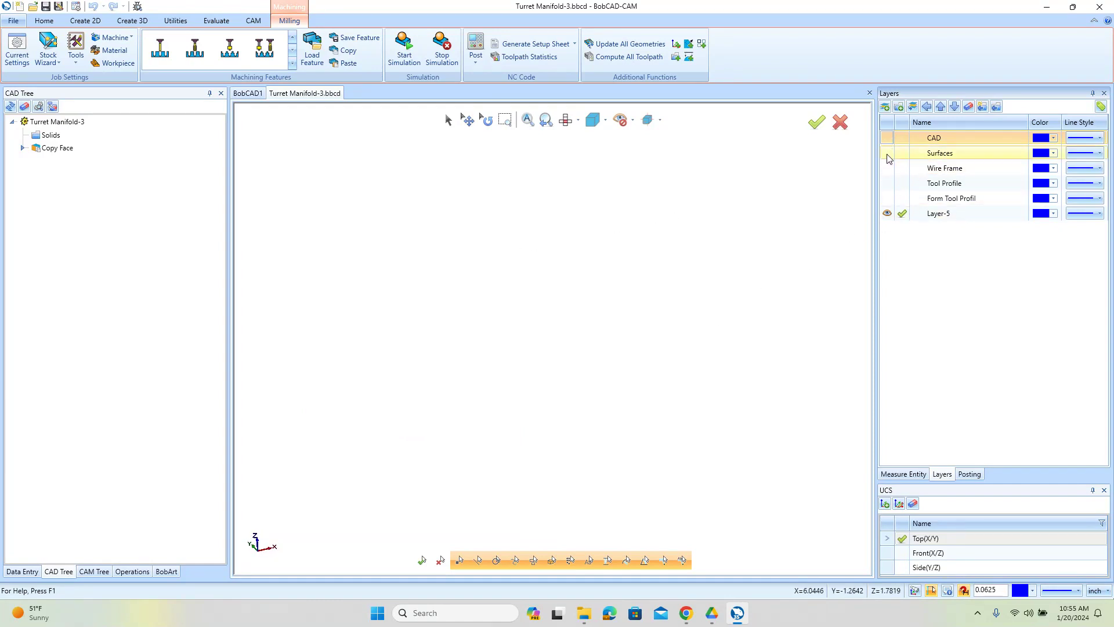
scroll(522, 295, "up", 2)
middle_click_drag(529, 291, 551, 298)
left_click(886, 153)
left_click(887, 168)
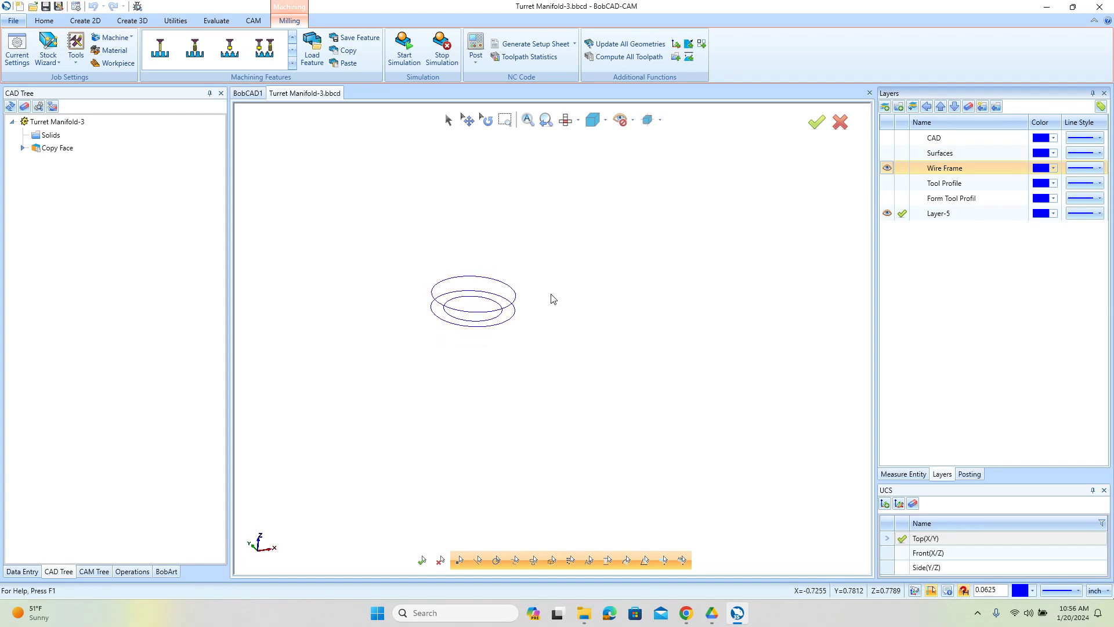
Show and activate the Tool Profile layer, hide Wire Frame, and inspect the tool outline from the top view.
left_click(887, 182)
left_click(902, 182)
left_click(886, 168)
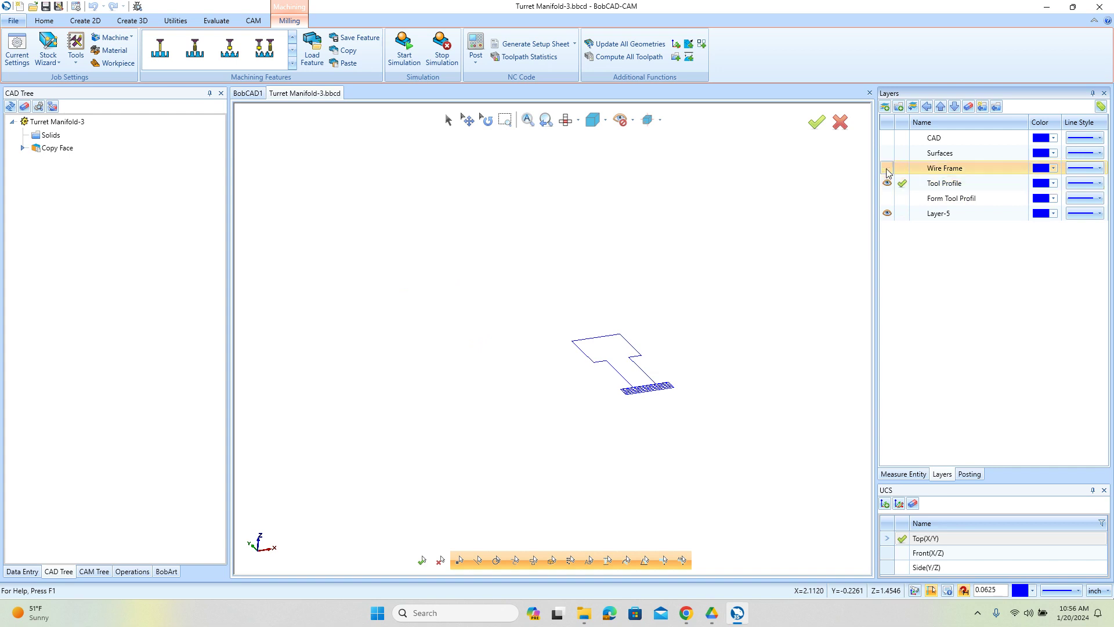
left_click(565, 119)
scroll(483, 341, "down", 2)
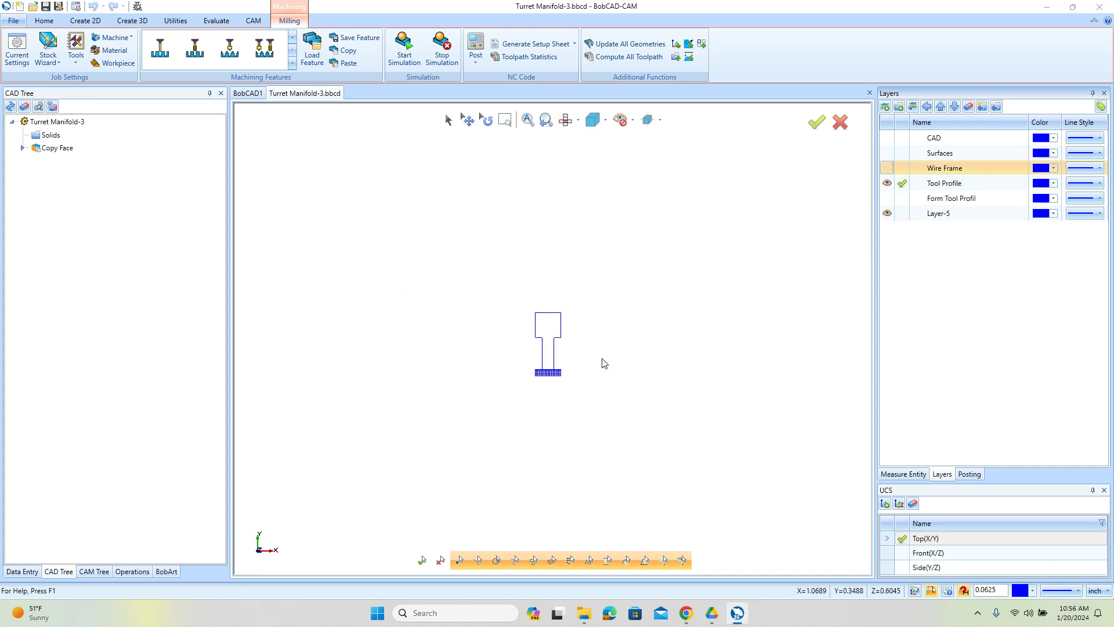
scroll(602, 363, "up", 2)
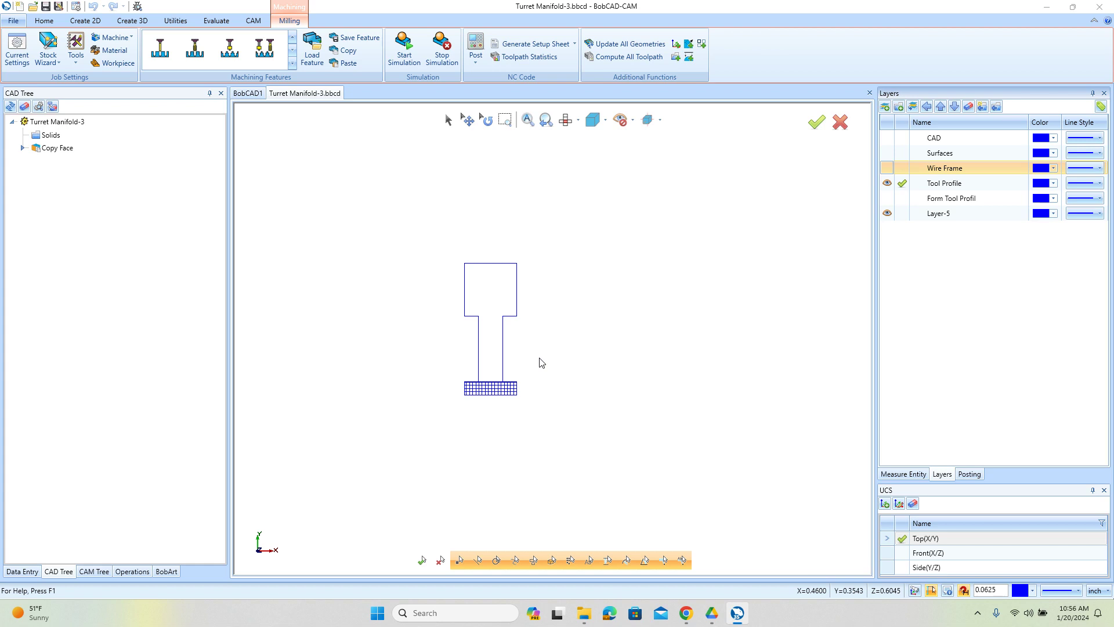
Show and activate the CAD layer, and copy the whole manifold solid from Turret Manifold-3 into the BobCAD1 document.
left_click(887, 137)
left_click(902, 138)
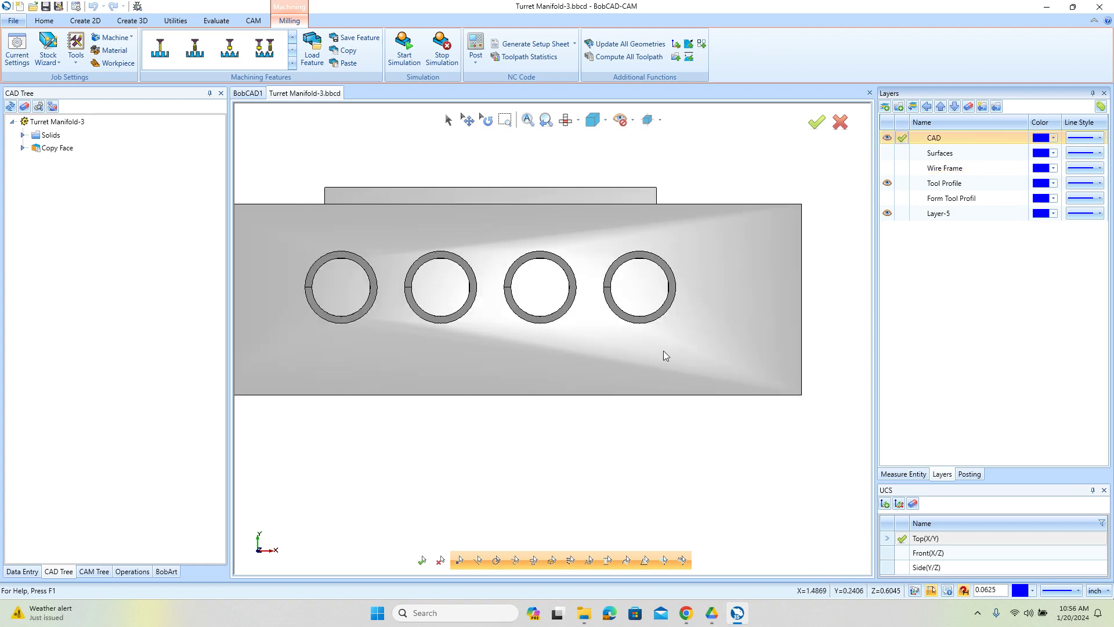
scroll(677, 338, "down", 2)
key("ctrl+i")
left_click(448, 120)
left_click(479, 287)
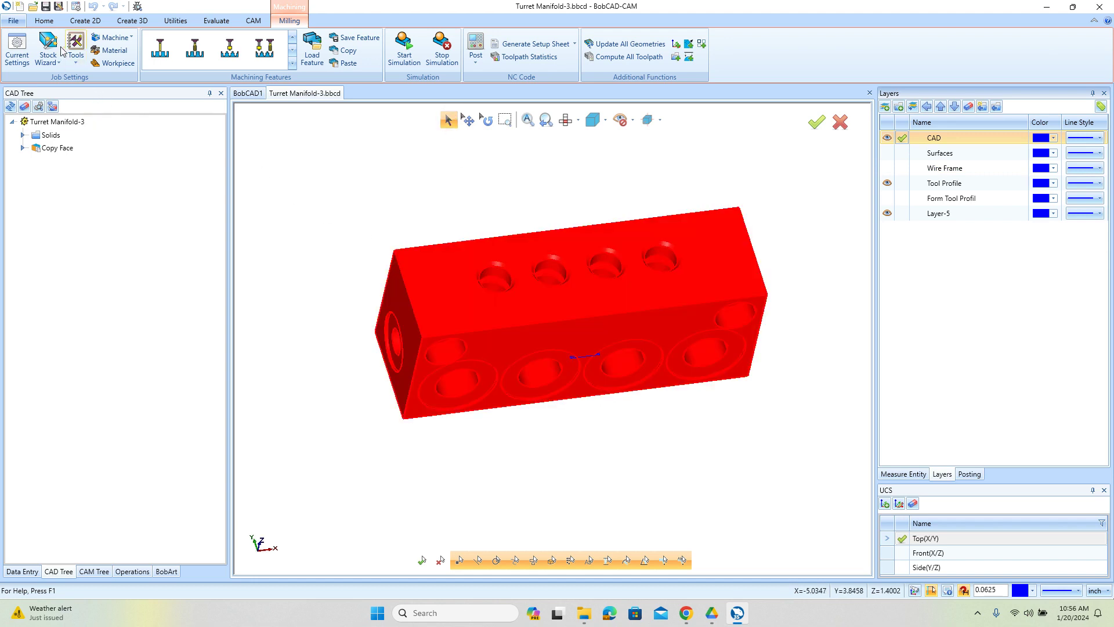
left_click(44, 20)
right_click(365, 200)
left_click(377, 221)
left_click(248, 94)
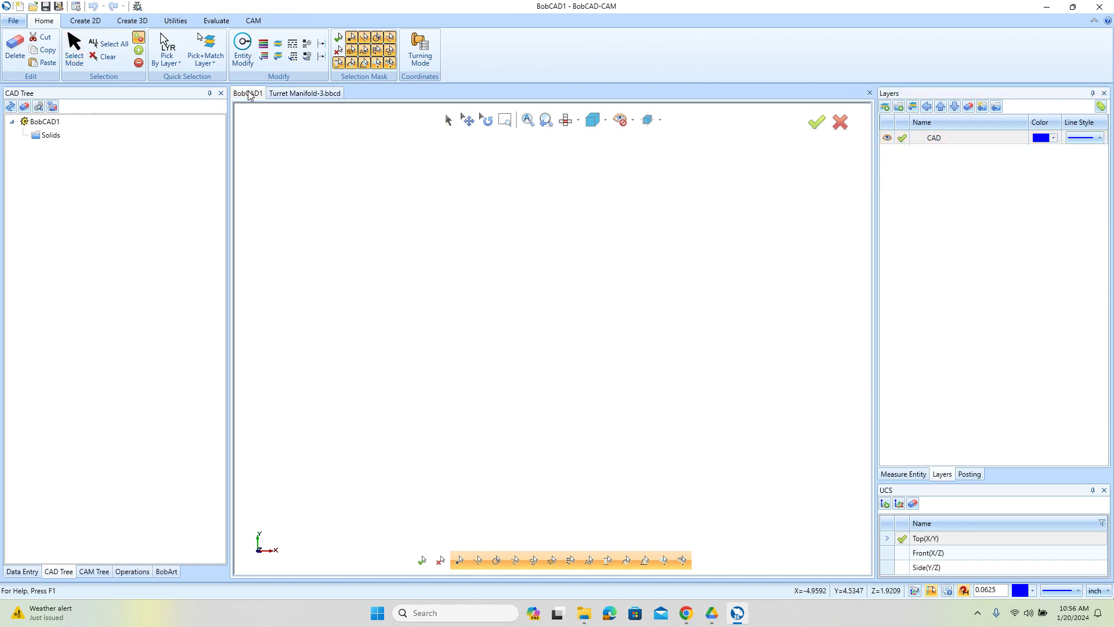
left_click(47, 62)
Examine the pasted manifold's top bores and front ports from several angles.
scroll(464, 310, "down", 3)
mouse_move(525, 368)
middle_mouse_down()
mouse_move(473, 381)
mouse_move(634, 393)
mouse_move(515, 410)
mouse_move(435, 312)
middle_mouse_up()
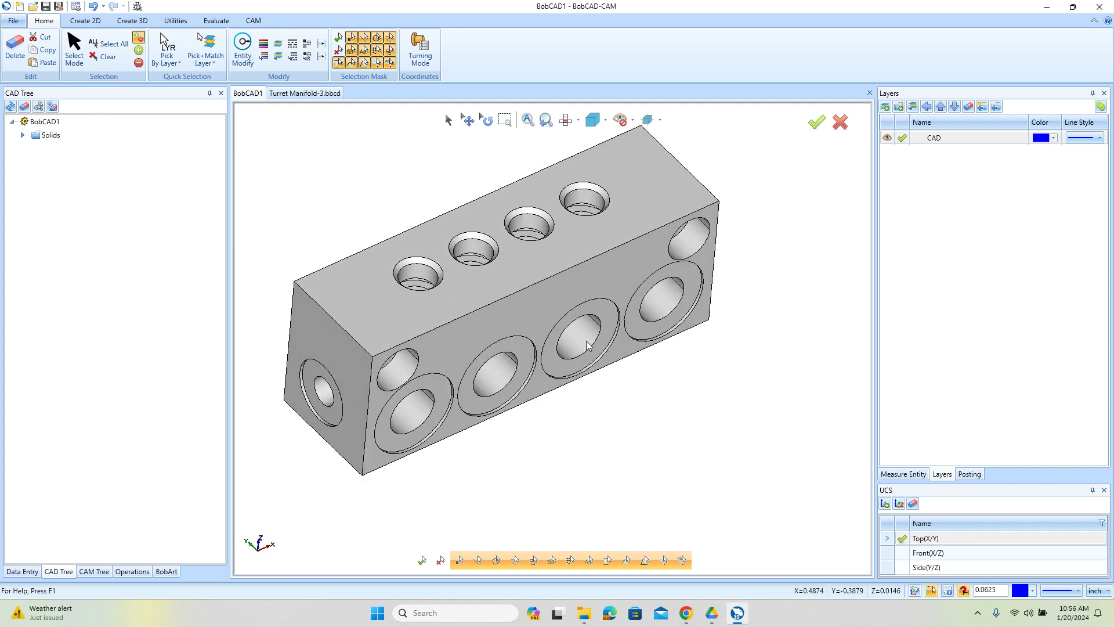
middle_click_drag(585, 349, 574, 366)
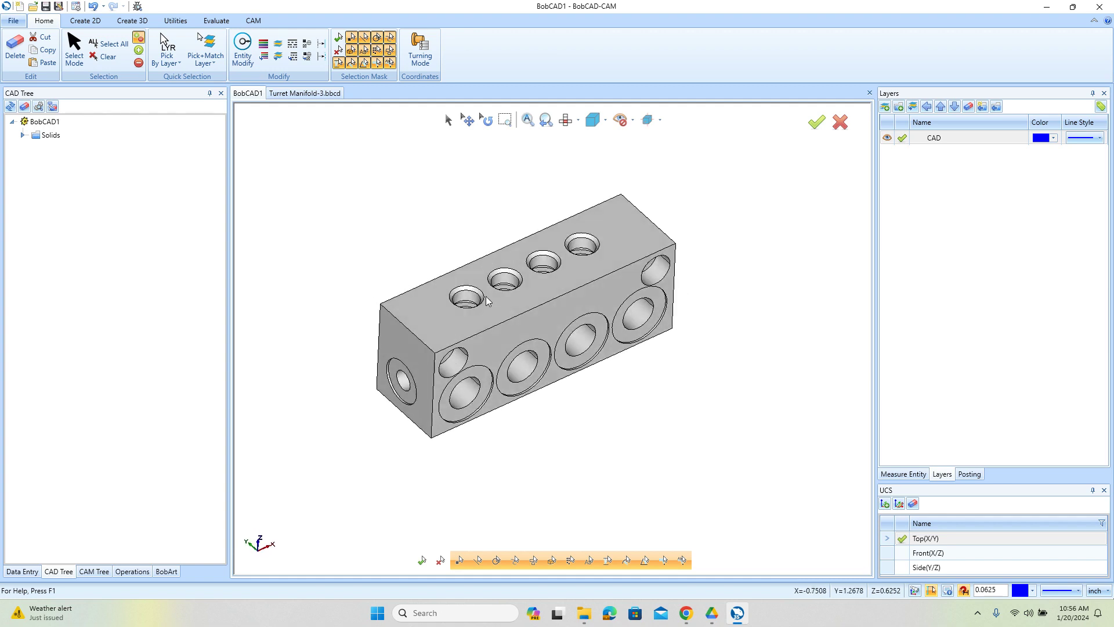
scroll(486, 297, "up", 2)
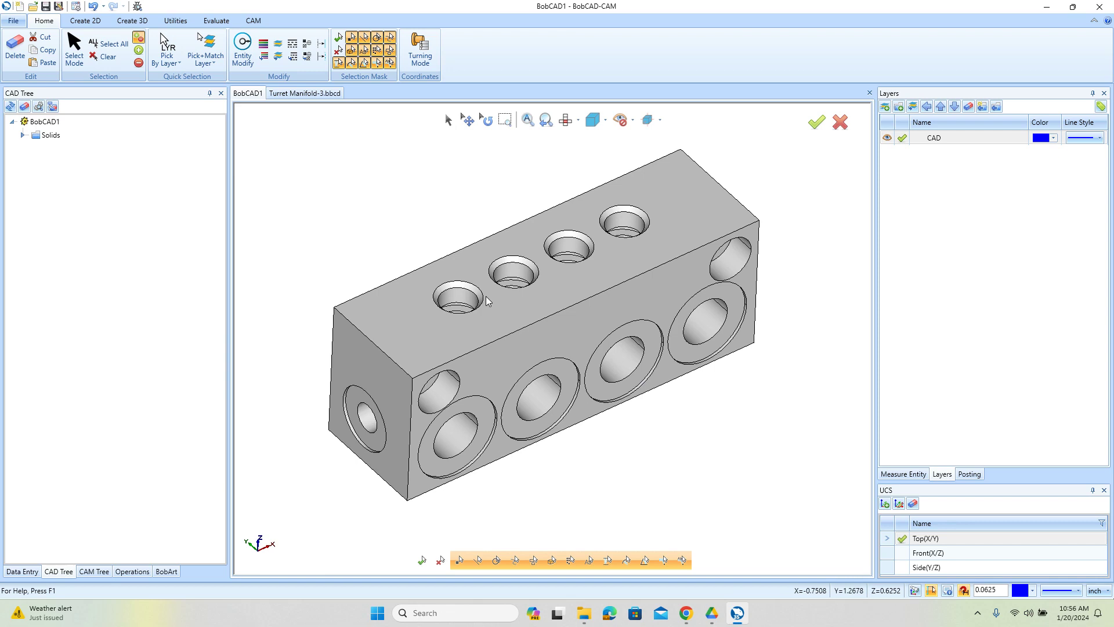
scroll(486, 299, "up", 2)
scroll(493, 324, "down", 3)
middle_click_drag(502, 345, 497, 360)
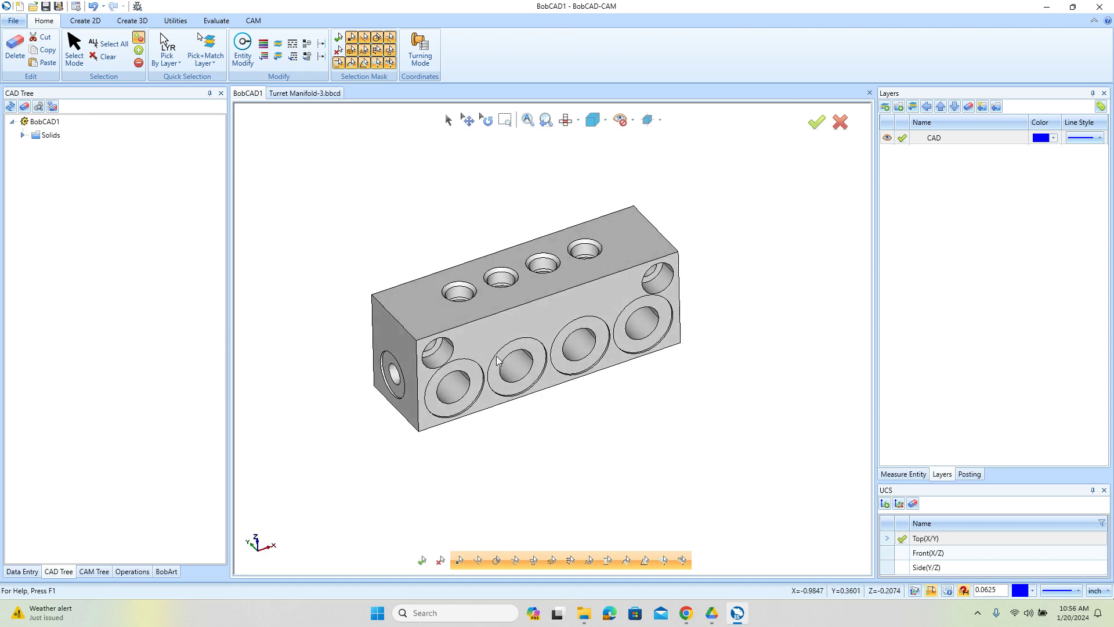
middle_click_drag(537, 319, 577, 341)
scroll(528, 314, "up", 1)
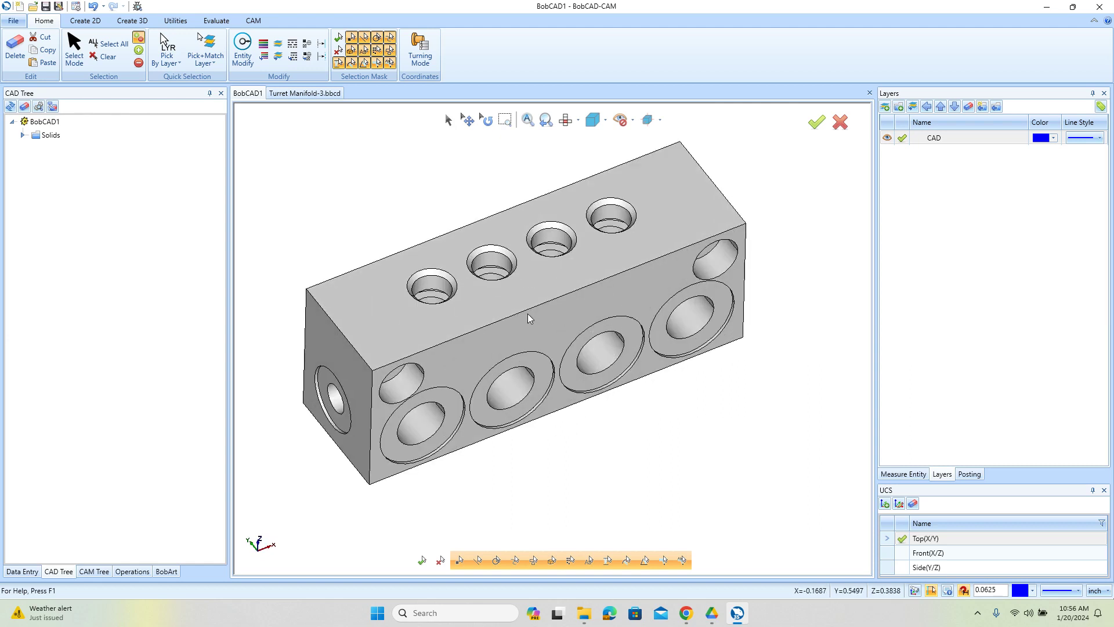
Add a new layer to the BobCAD1 document, keeping the CAD layer visible.
right_click(915, 168)
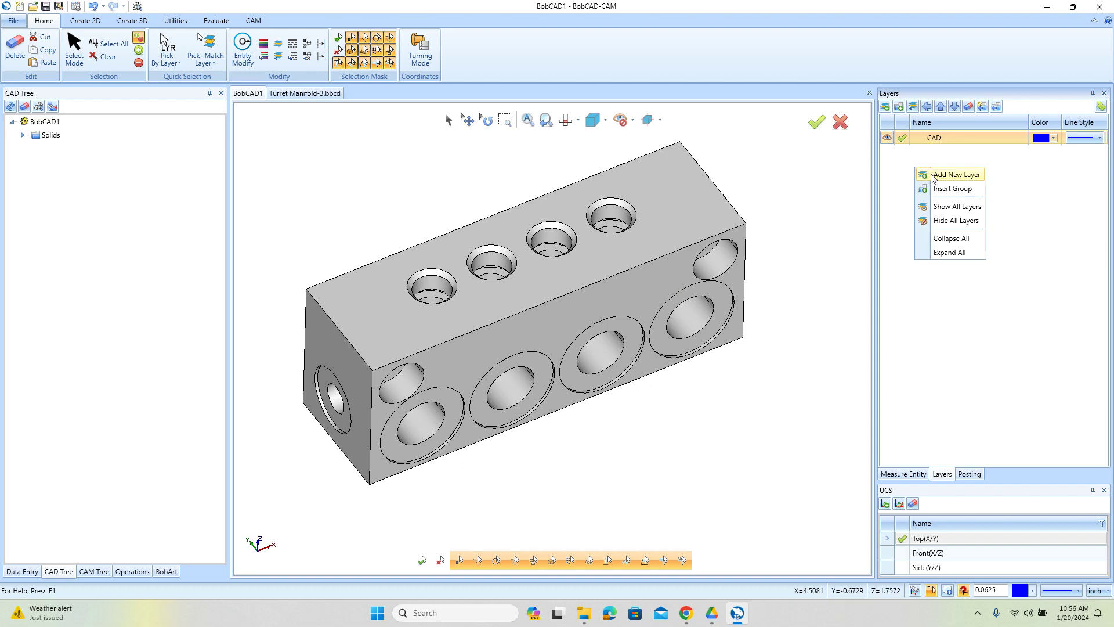
left_click(939, 175)
left_click(887, 137)
left_click(887, 137)
left_click(887, 137)
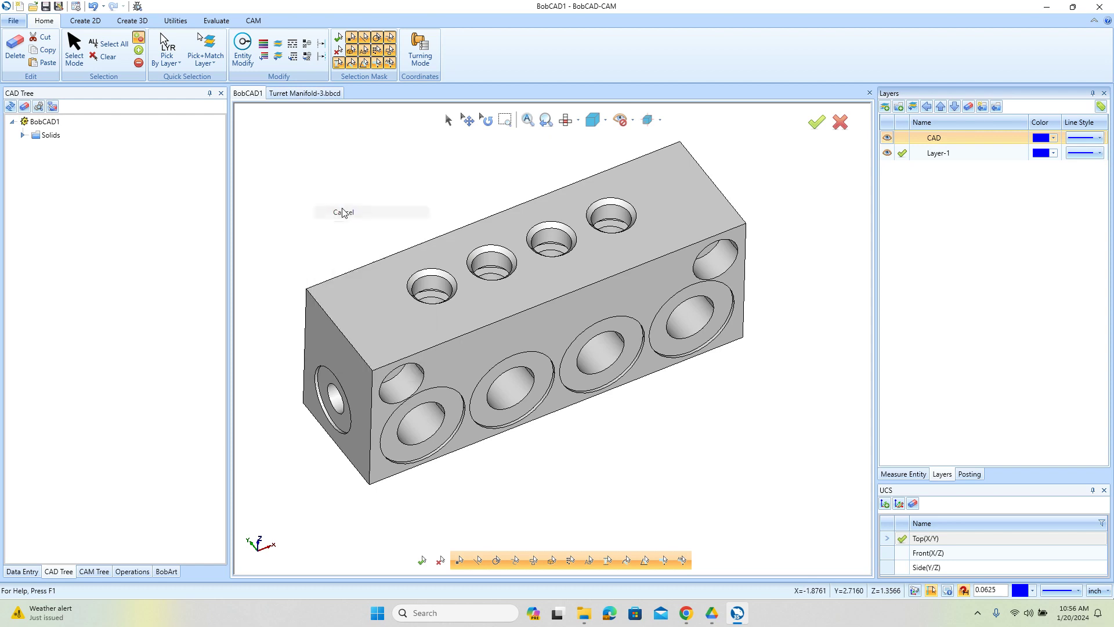
Select the chamfer, bore wall and undercut floor of the first top hole for Copy Face with Stitch Faces on.
left_click(148, 23)
left_click(443, 49)
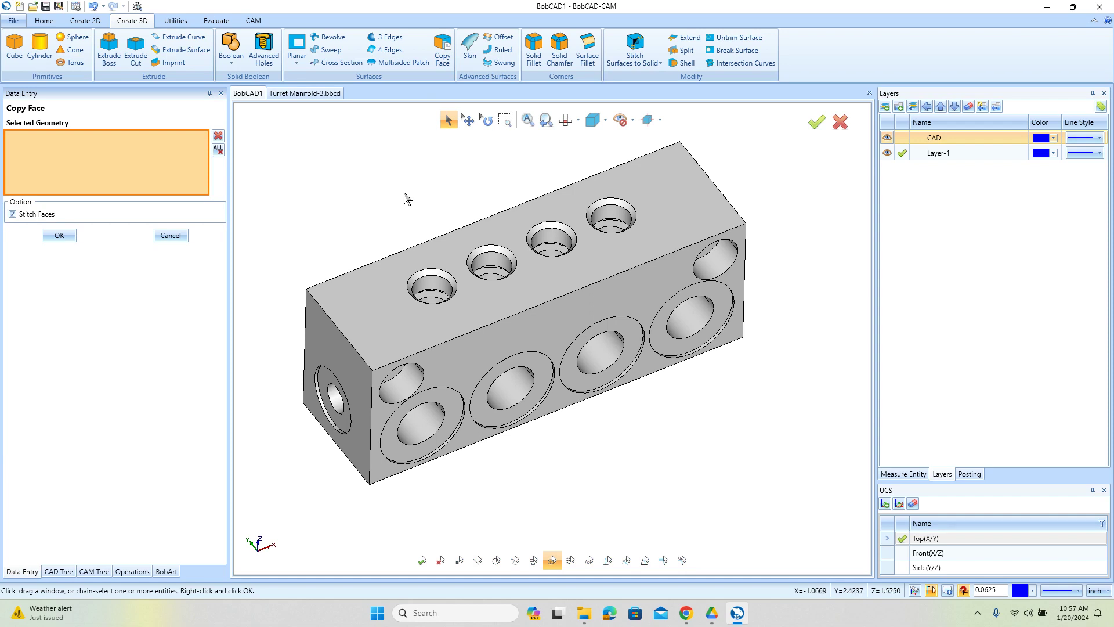
scroll(404, 199, "up", 2)
left_click(435, 333)
left_click(450, 373)
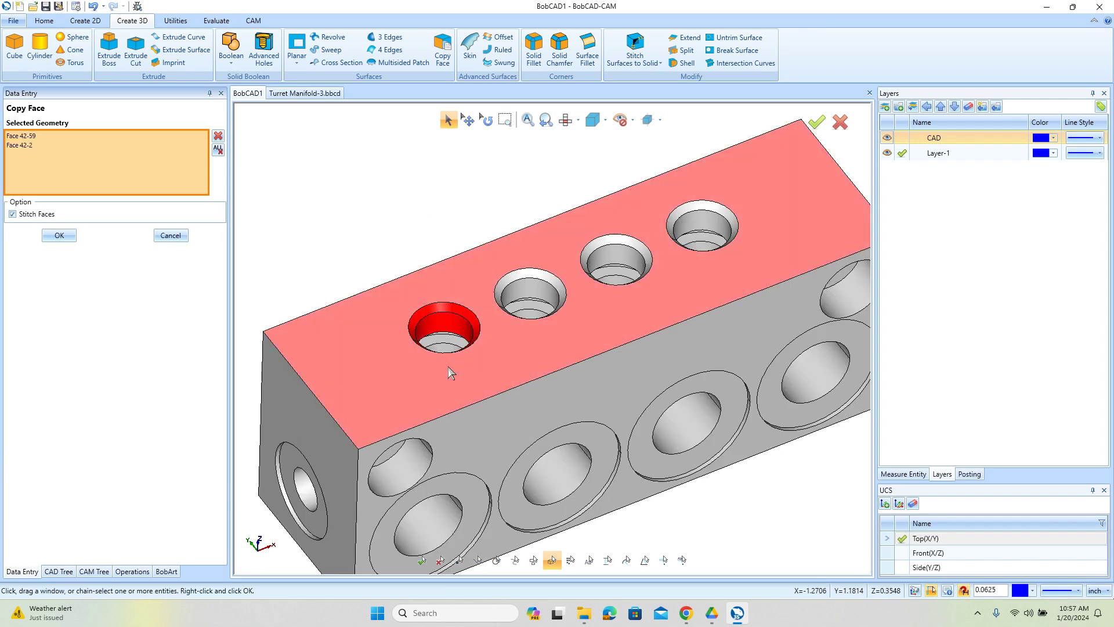
middle_click_drag(452, 351, 444, 372)
left_click(444, 372)
Add the undercut's side wall and upper ledge to the selection in wireframe display, and create the stitched face copy.
mouse_move(372, 254)
middle_mouse_down()
mouse_move(411, 278)
mouse_move(480, 374)
mouse_move(458, 332)
middle_mouse_up()
scroll(421, 330, "up", 3)
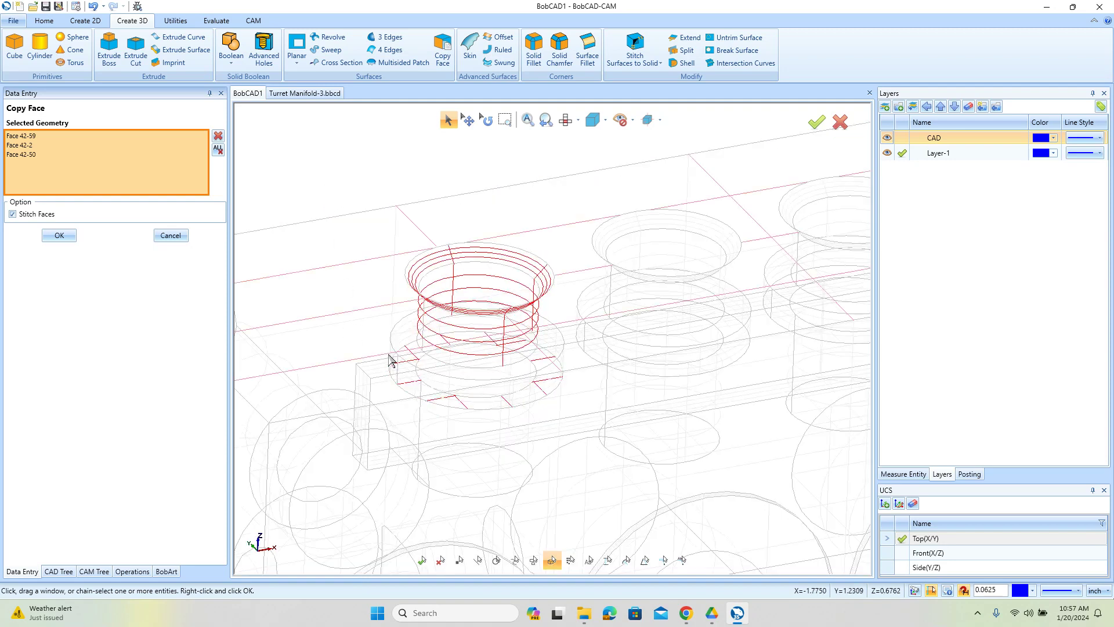
left_click(400, 344)
scroll(406, 333, "up", 3)
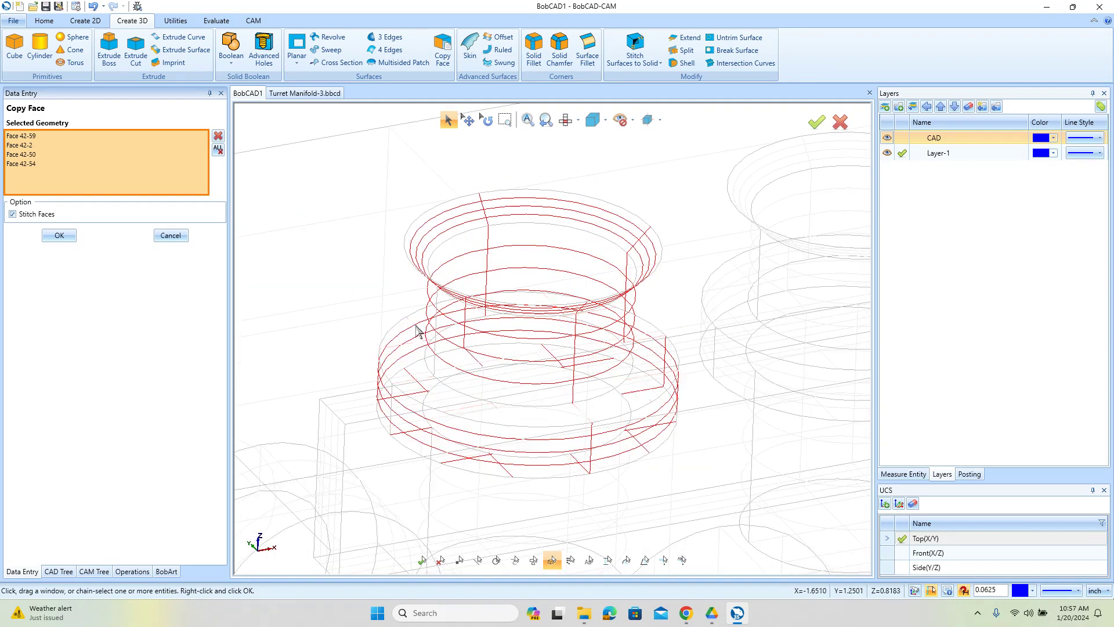
left_click(415, 332)
scroll(416, 342, "down", 3)
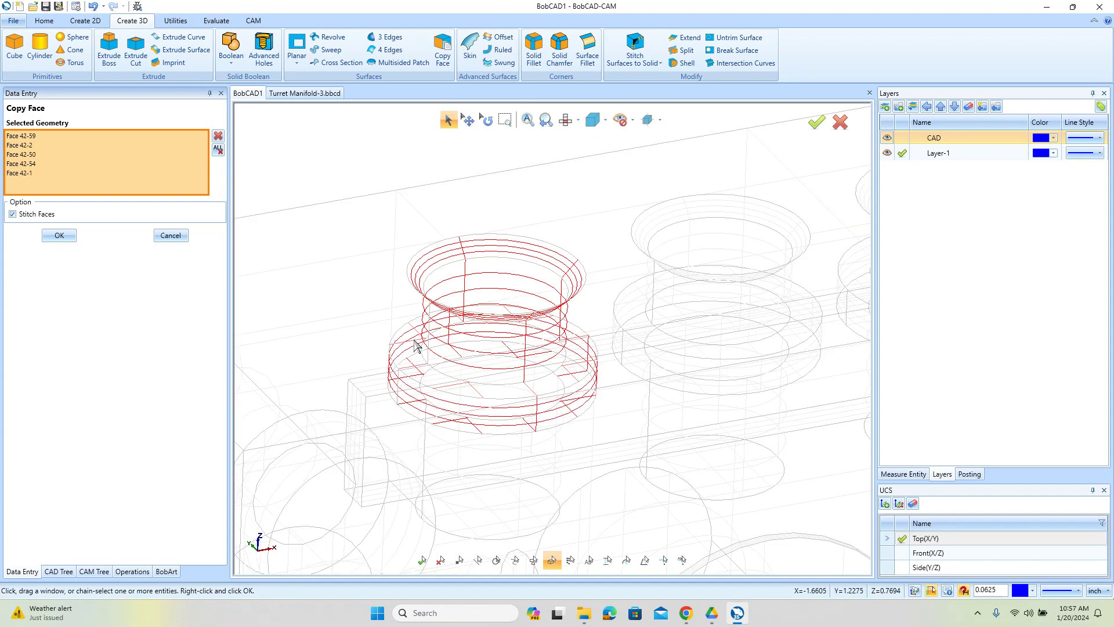
scroll(416, 343, "down", 2)
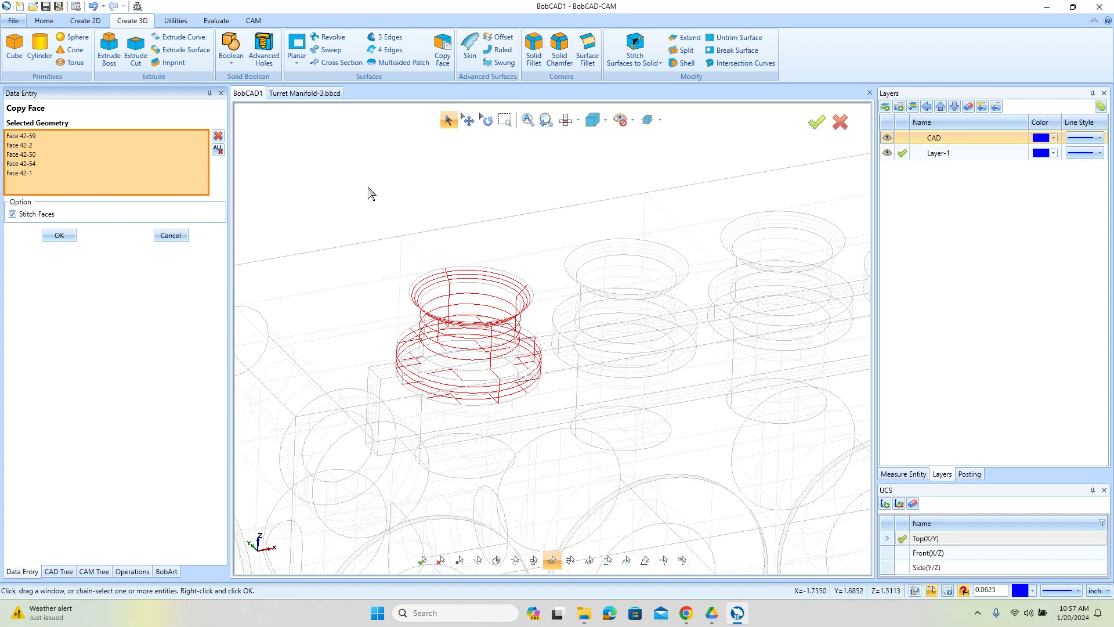
left_click(60, 235)
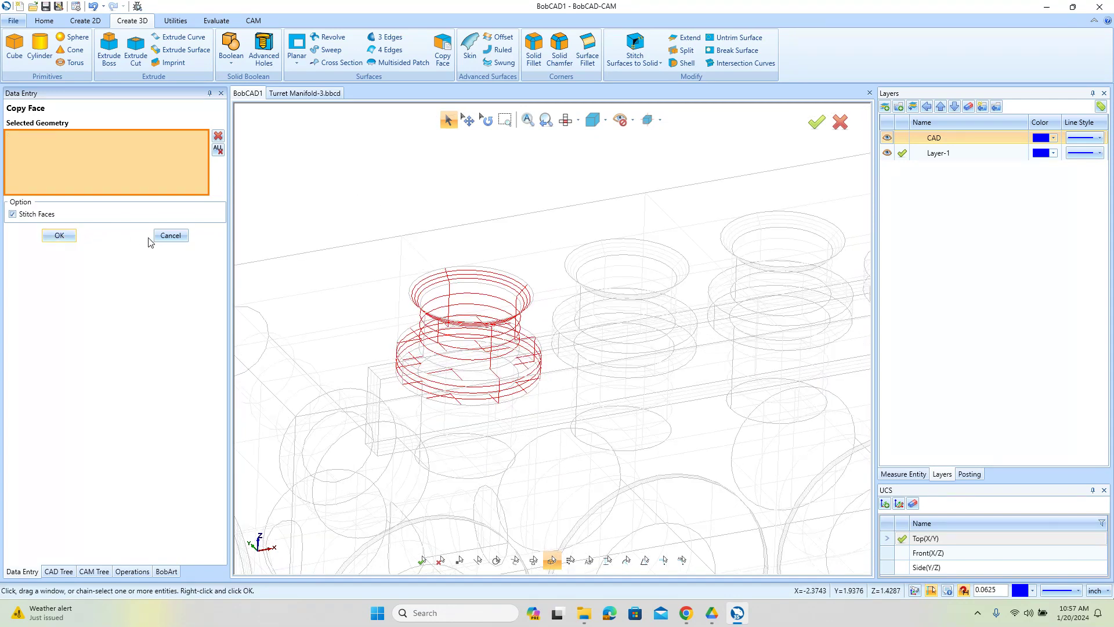
Hide the CAD layer and inspect the copied bore faces in shaded display.
left_click(886, 139)
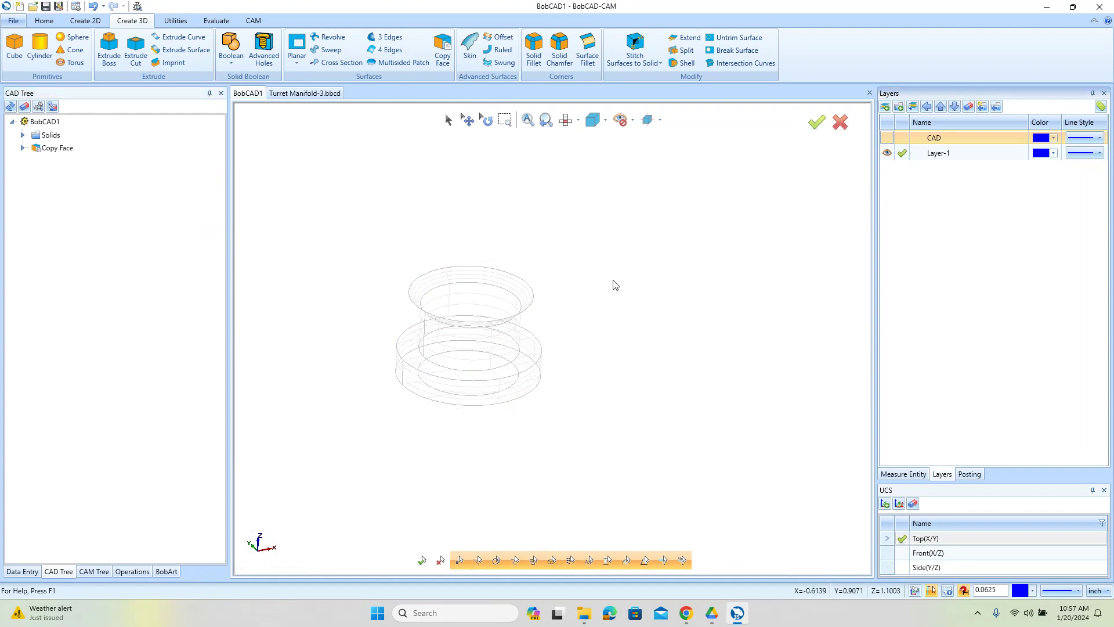
middle_click_drag(628, 330, 587, 377)
scroll(591, 366, "up", 2)
scroll(592, 368, "down", 2)
scroll(588, 375, "up", 2)
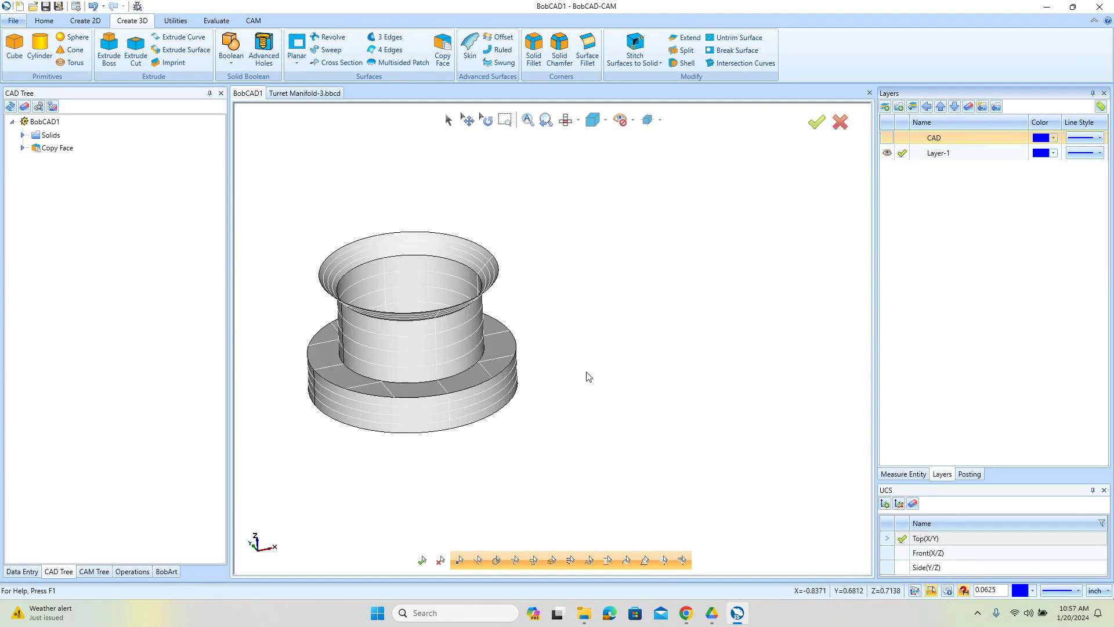
scroll(594, 341, "down", 2)
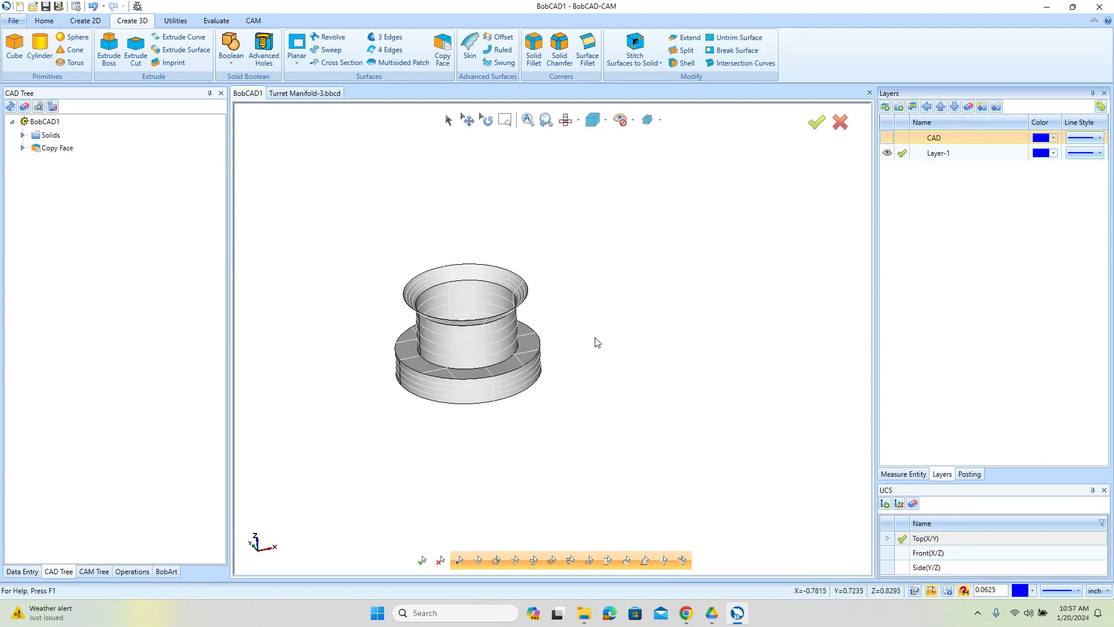
Add another new layer and extract the undercut's upper and lower outer edges and the bore's top edge onto it.
right_click(915, 177)
left_click(954, 183)
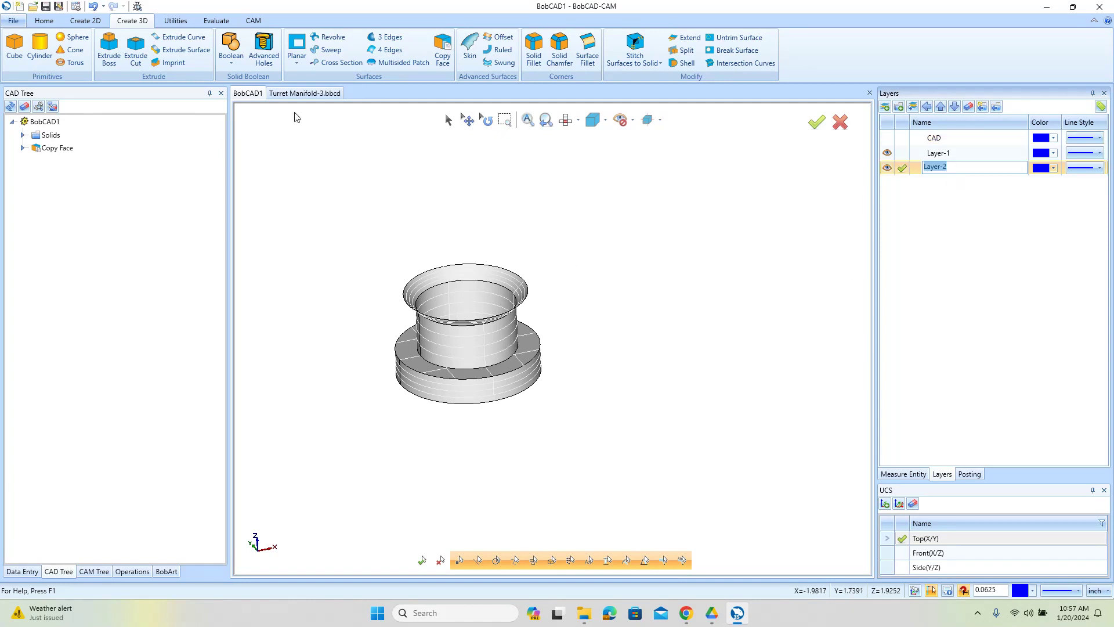
left_click(85, 21)
left_click(416, 50)
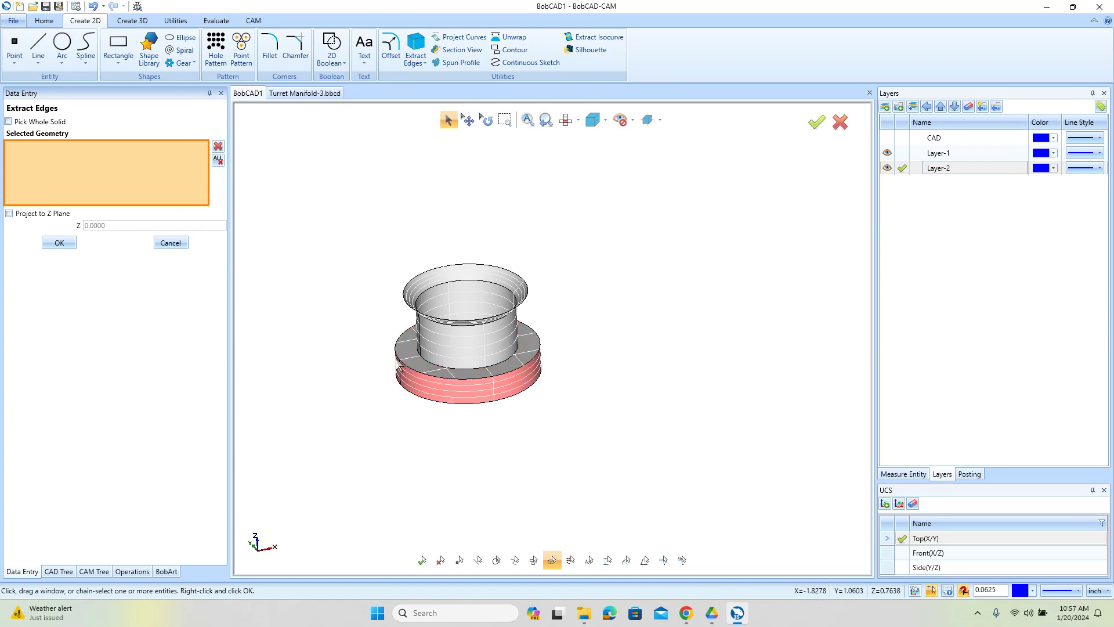
left_click(399, 360)
left_click(404, 391)
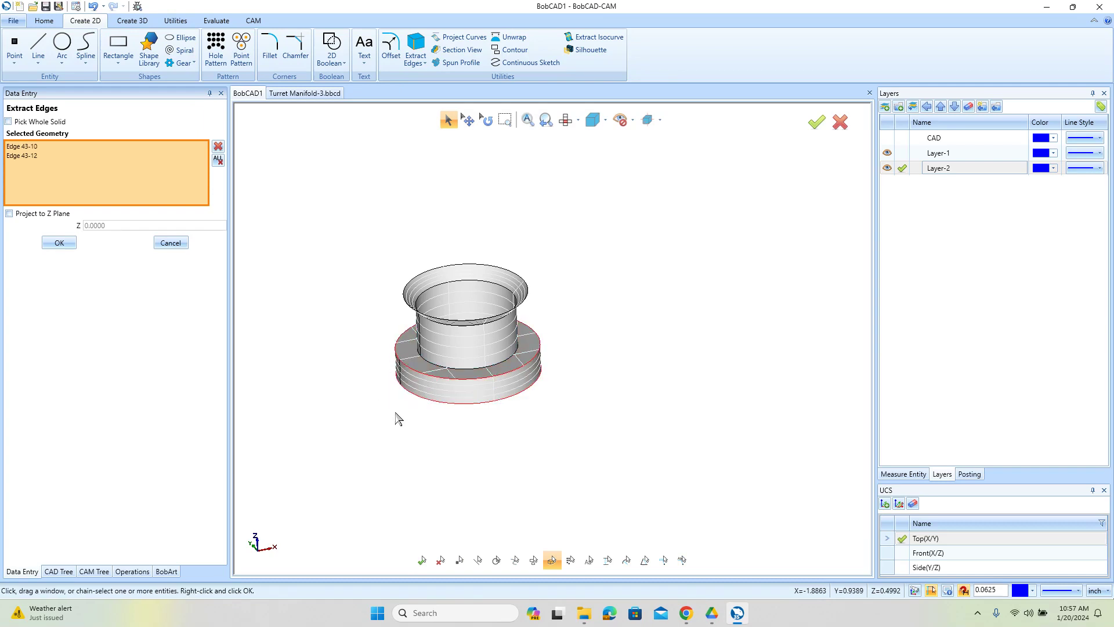
left_click(434, 292)
left_click(59, 243)
left_click(171, 243)
Hide Layer-1 to isolate the extracted circles, and view them from the top with the CAD layer displayed.
left_click(887, 153)
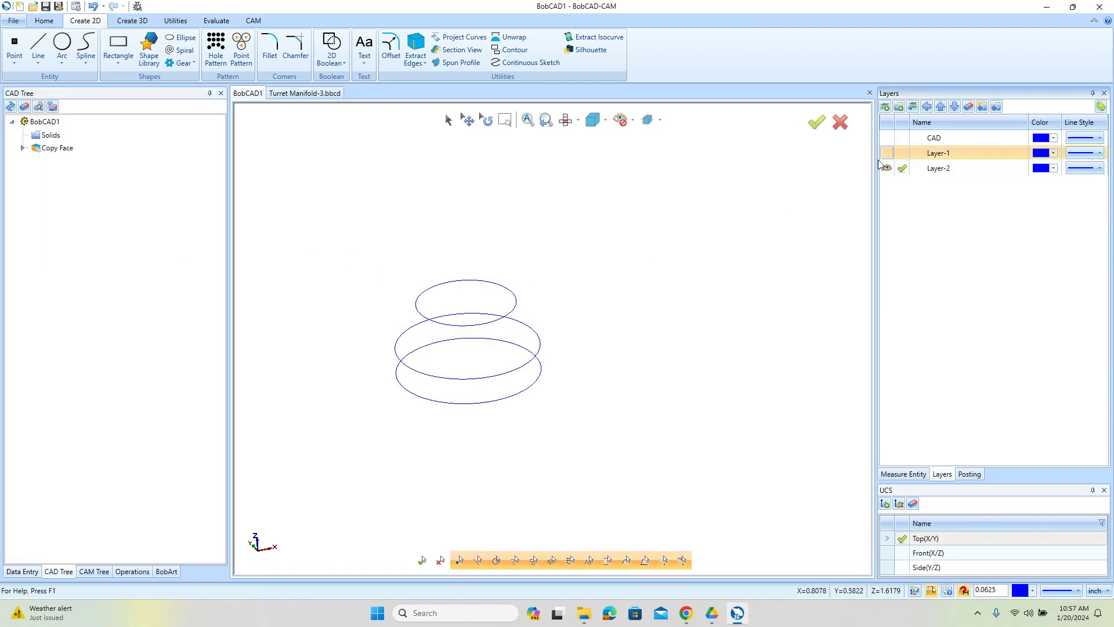
mouse_move(599, 364)
middle_mouse_down()
mouse_move(609, 326)
mouse_move(603, 371)
middle_mouse_up()
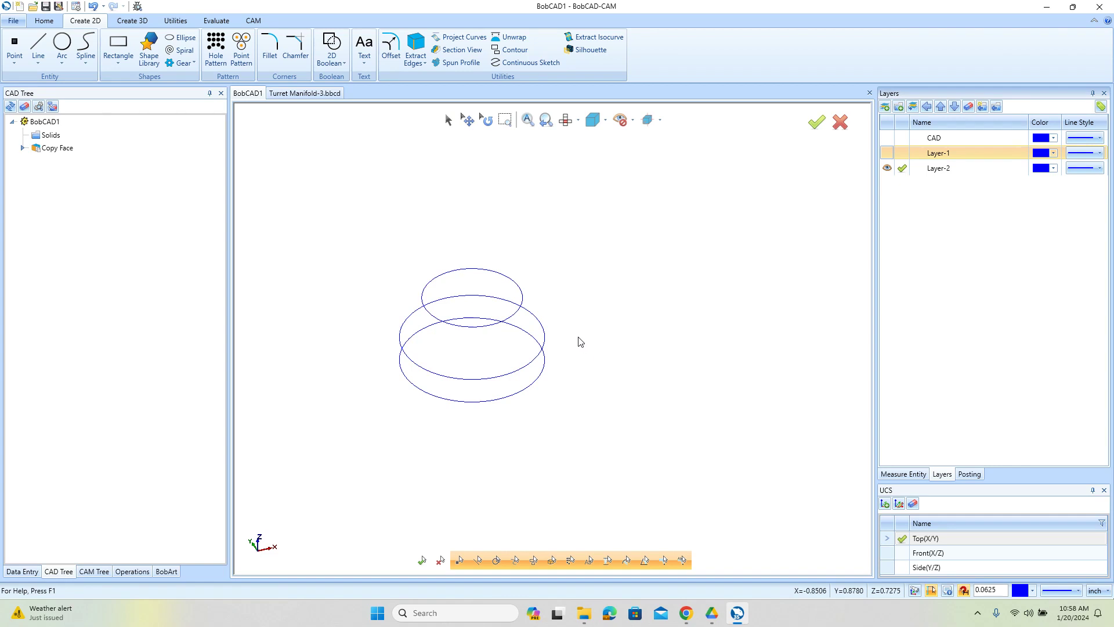
right_click(597, 244)
left_click(624, 261)
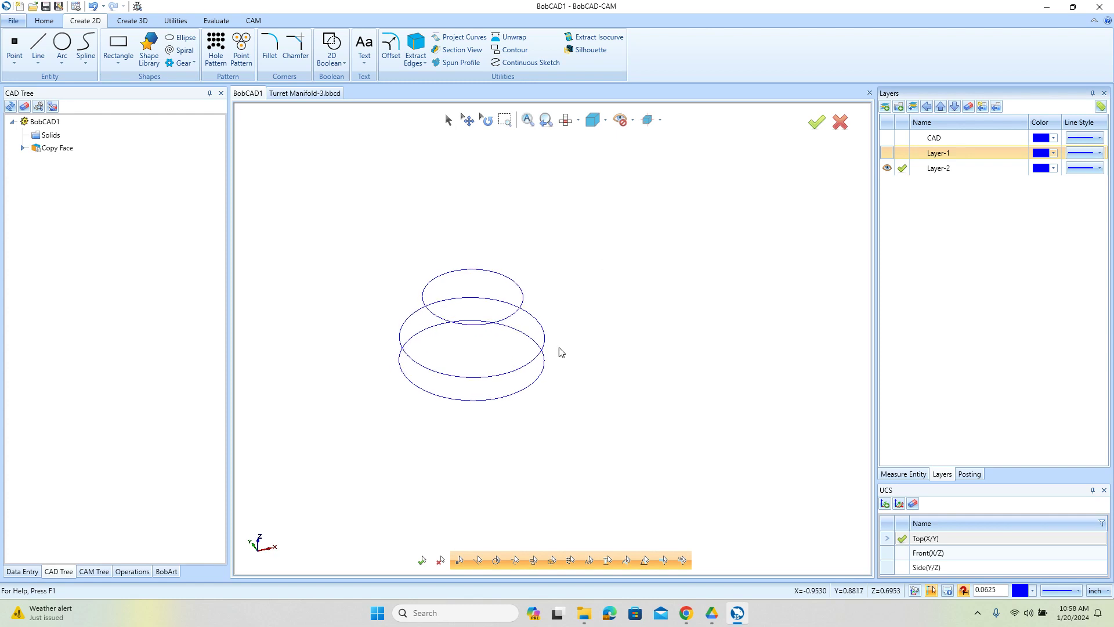
left_click(565, 120)
scroll(587, 304, "down", 4)
Create a milling job for the BC_3x_Mill machine with no workpiece geometry and a rectangular stock block around the manifold.
left_click(104, 573)
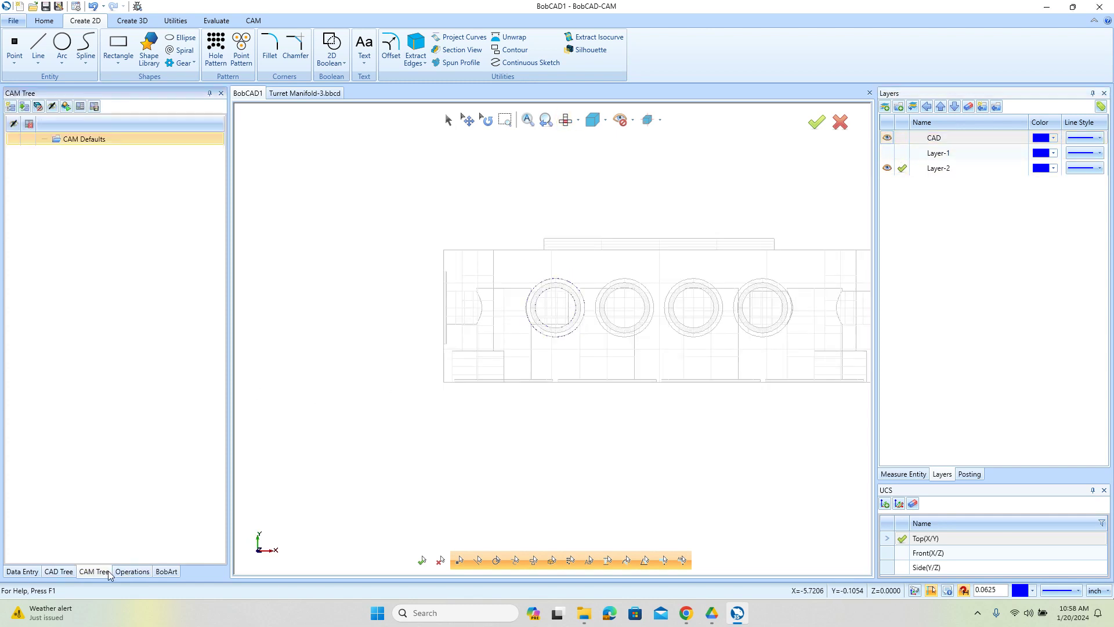
right_click(100, 140)
left_click(119, 145)
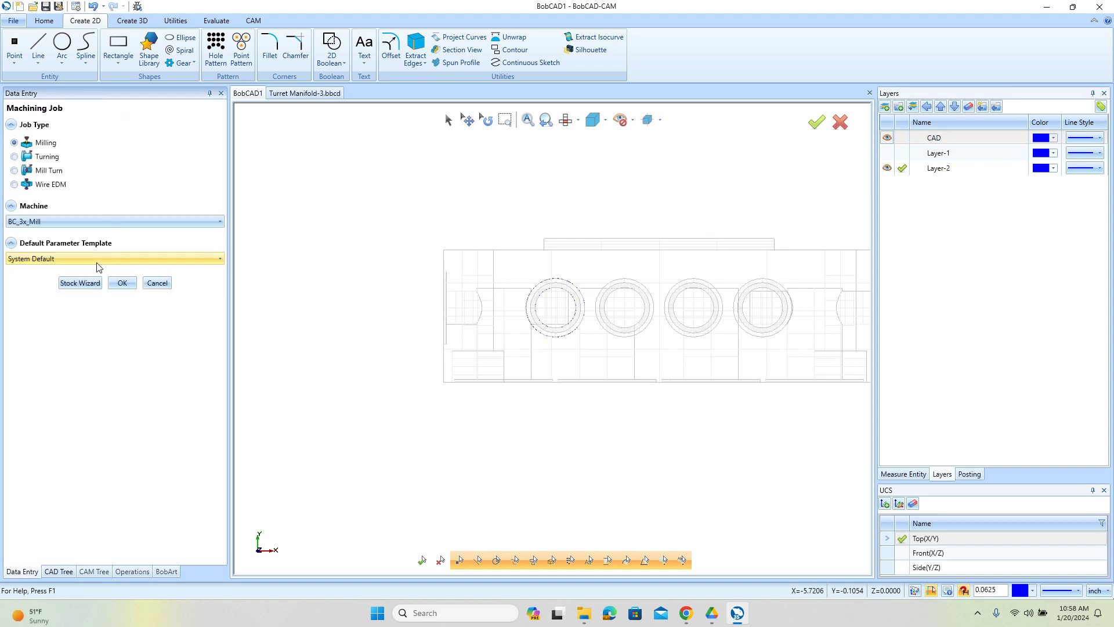
left_click(99, 285)
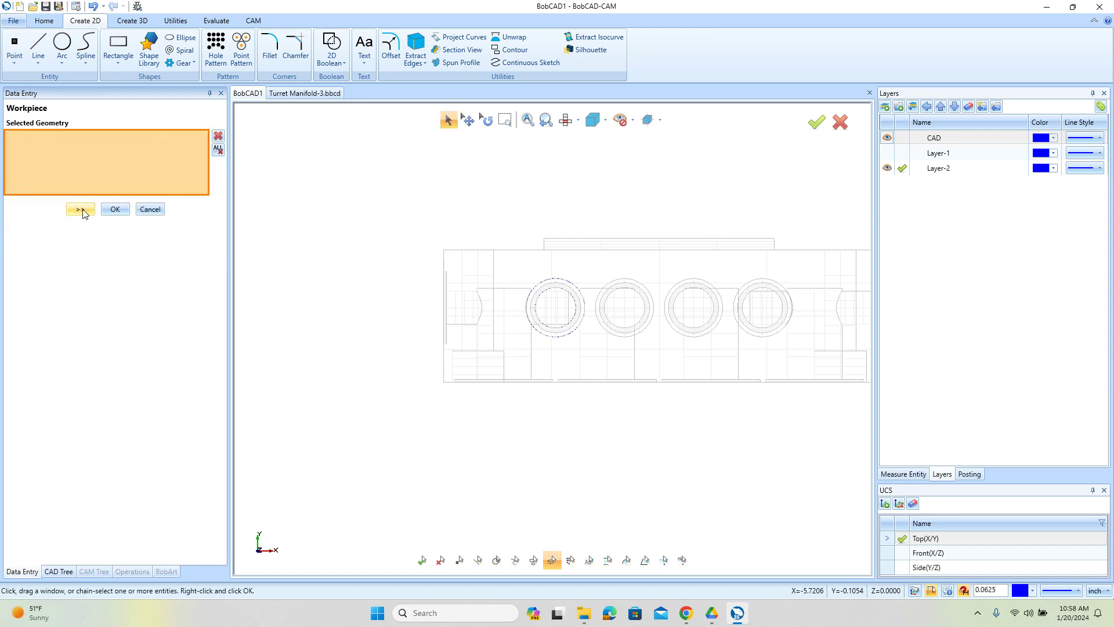
left_click(82, 211)
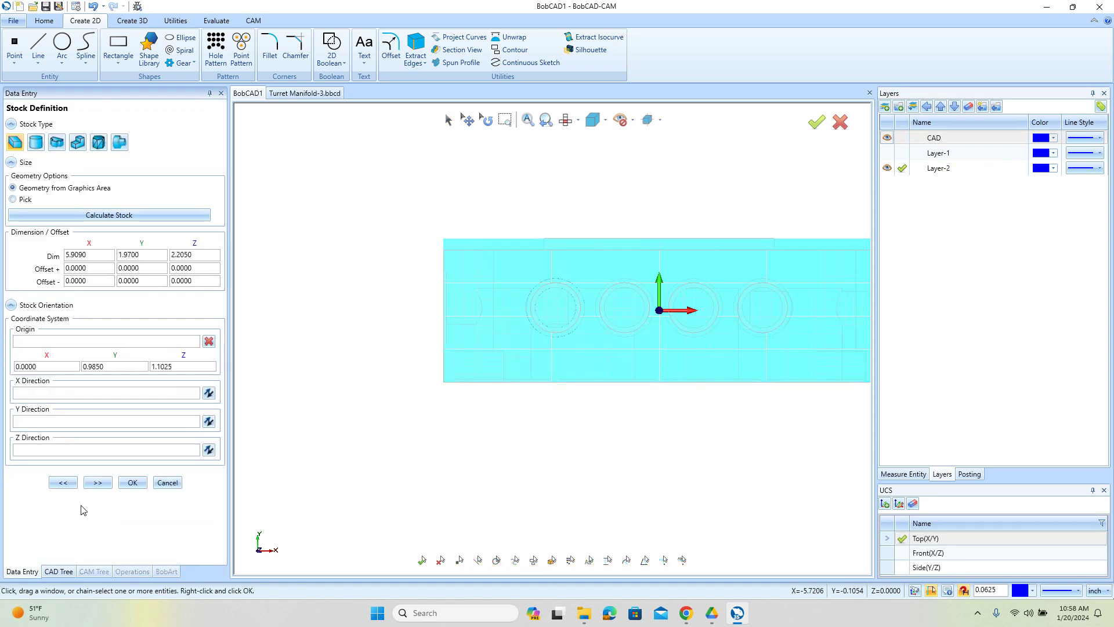
left_click(96, 482)
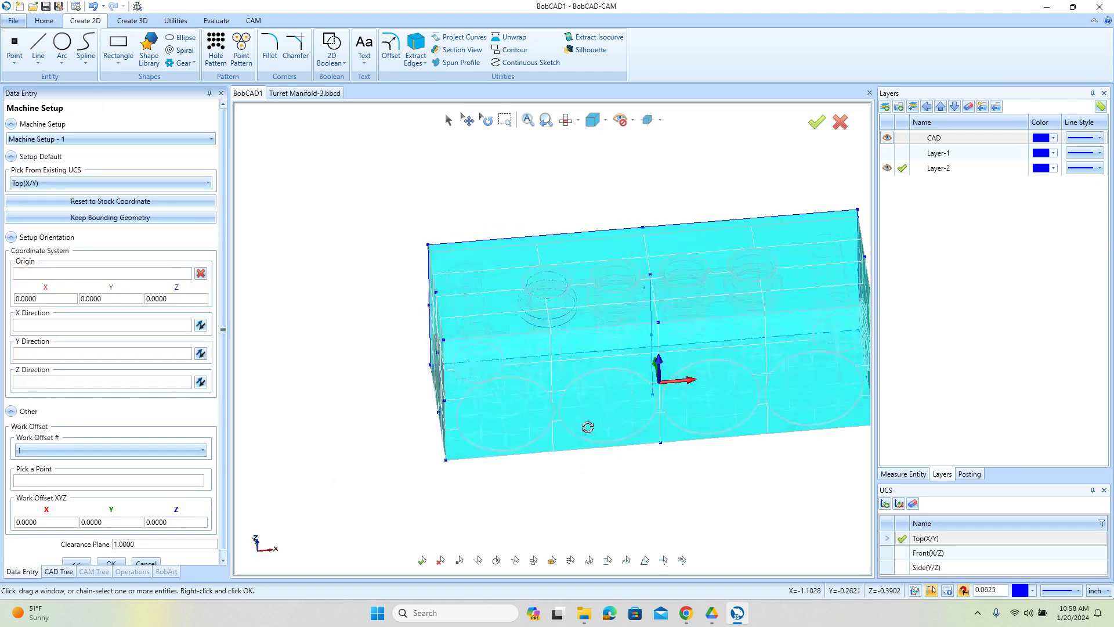
Set the machine setup origin to the centre of the stock's top face and finish the stock wizard.
left_click(66, 273)
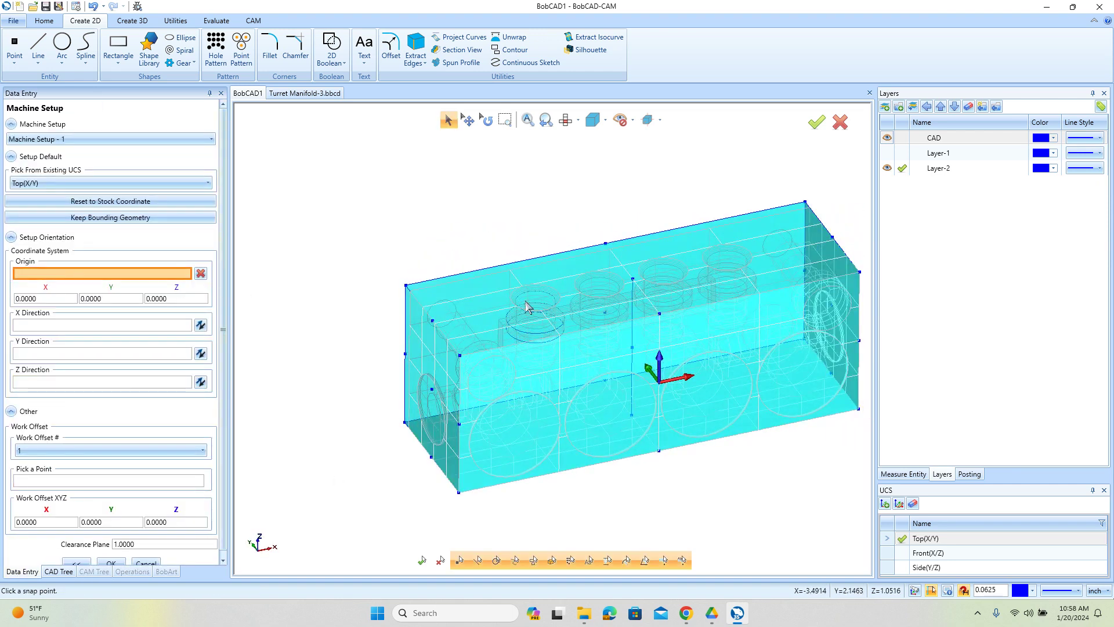
left_click(634, 283)
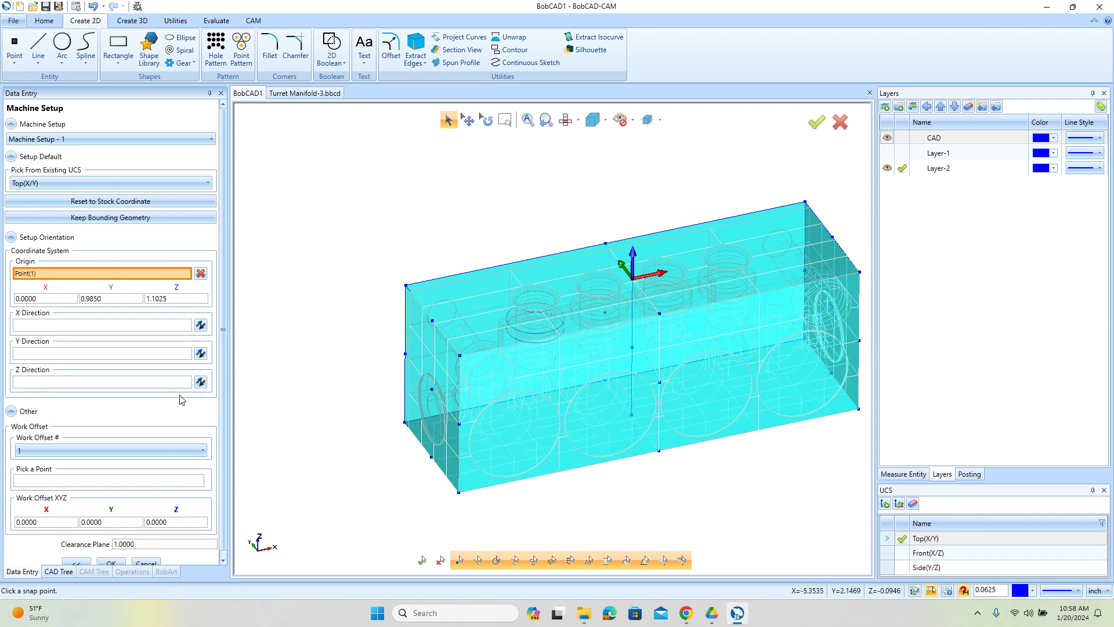
left_click(109, 561)
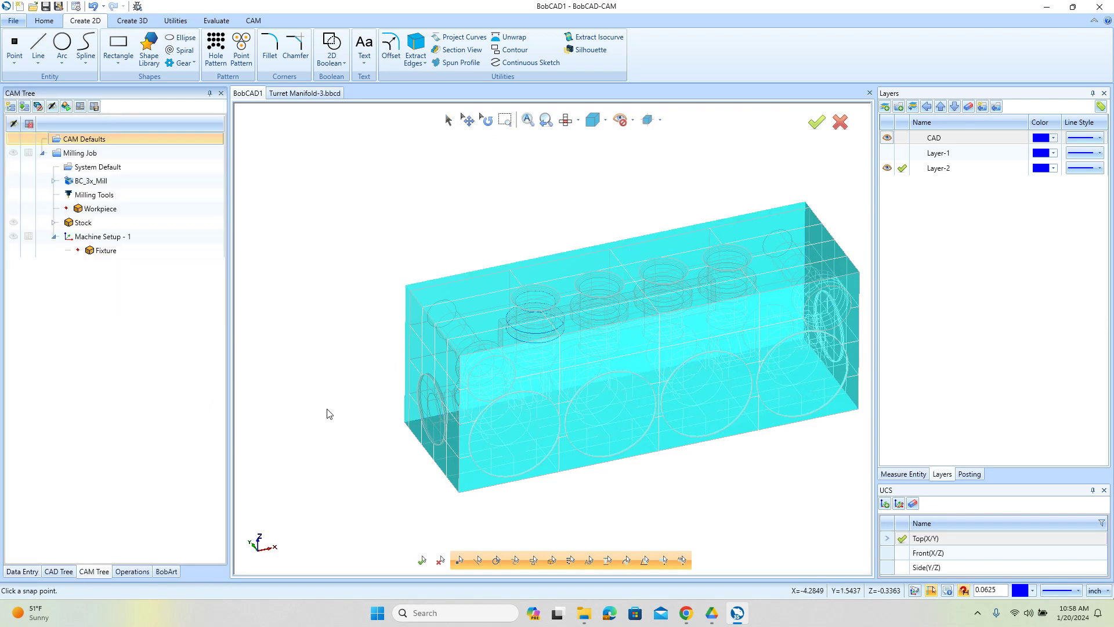
Hide the stock and the CAD layer to isolate the extracted circles.
left_click(5, 222)
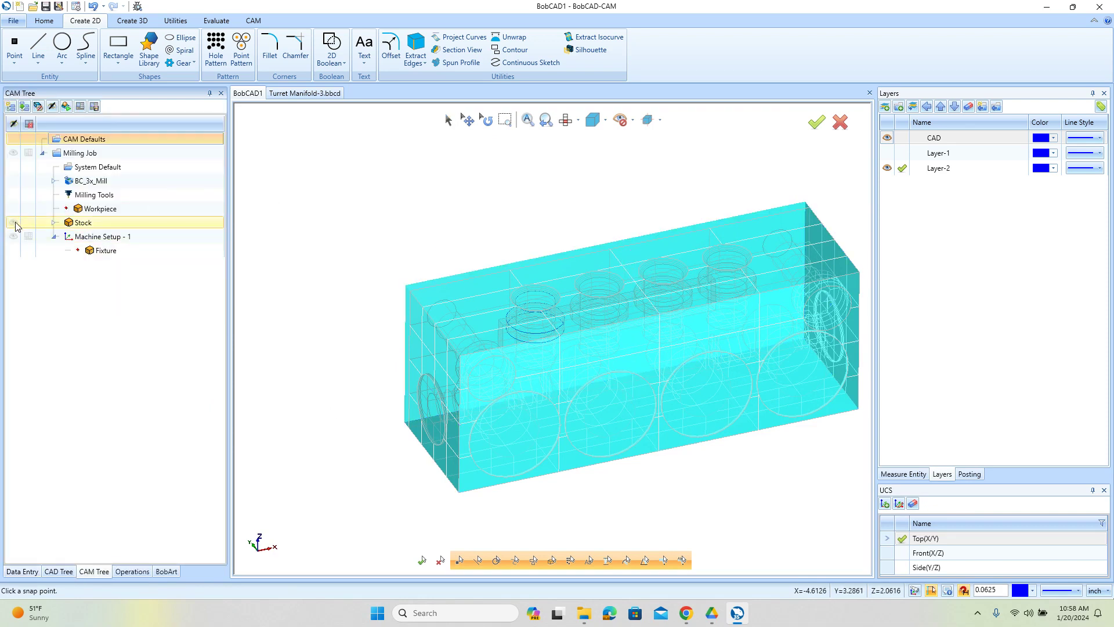
left_click(887, 137)
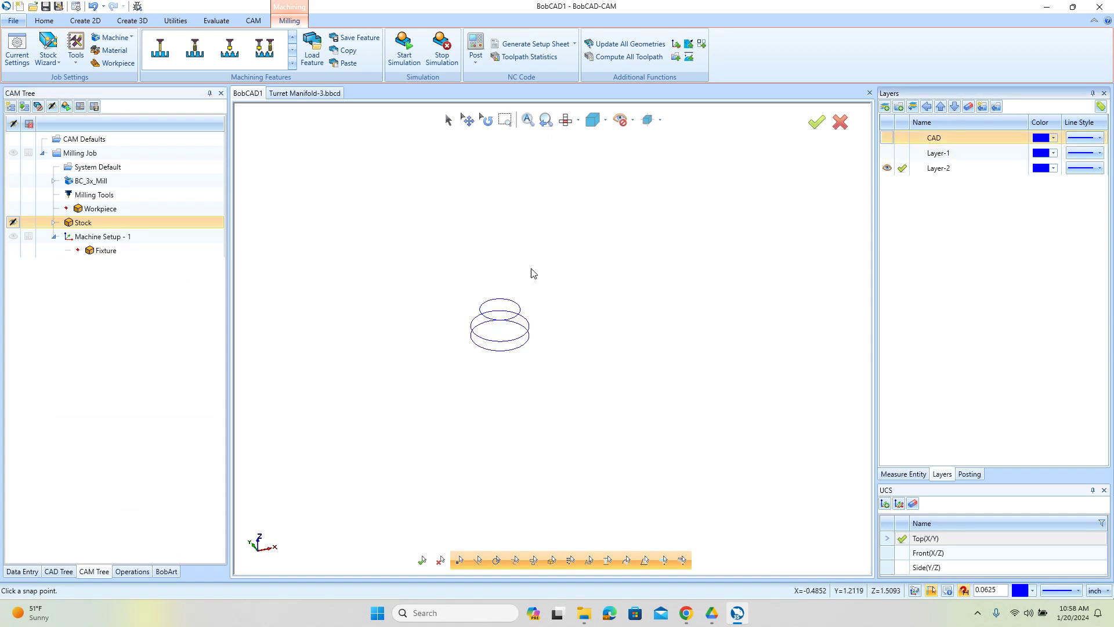
scroll(535, 331, "up", 2)
scroll(534, 331, "up", 2)
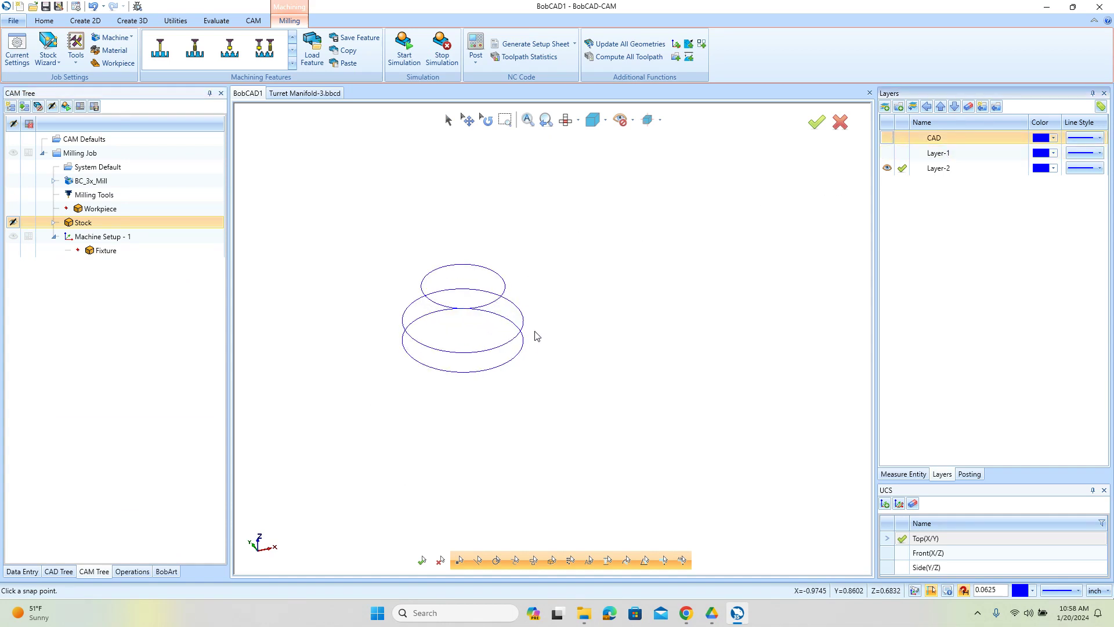
Display Layer-1 to examine the copied undercut bore faces around the circles, and hide the layer again.
left_click(884, 155)
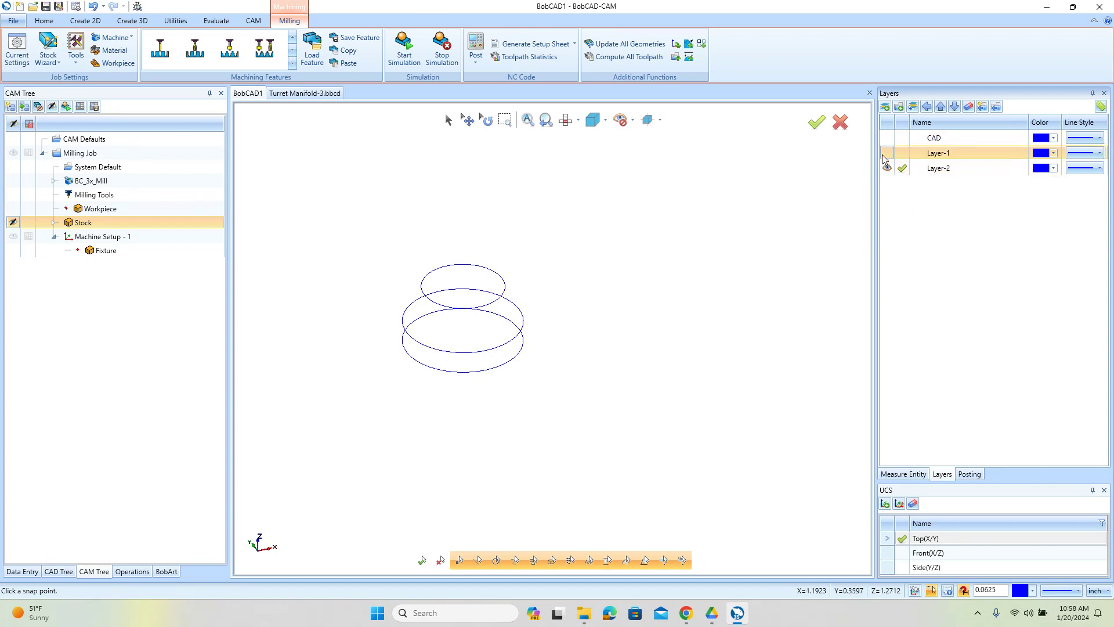
left_click(887, 154)
middle_click_drag(696, 307, 499, 341)
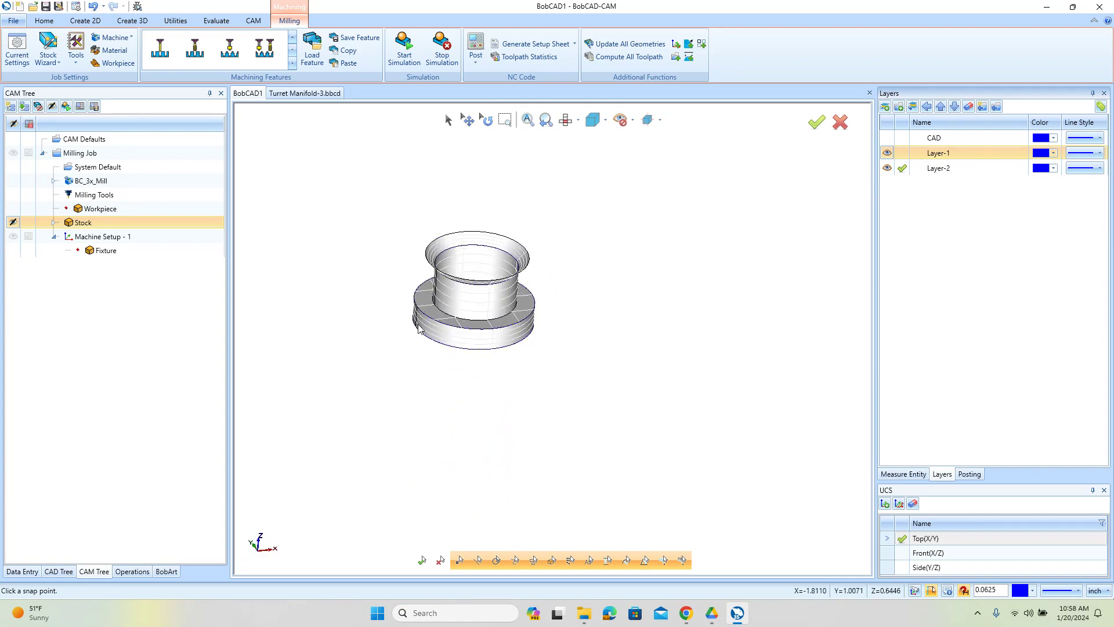
scroll(434, 317, "up", 1)
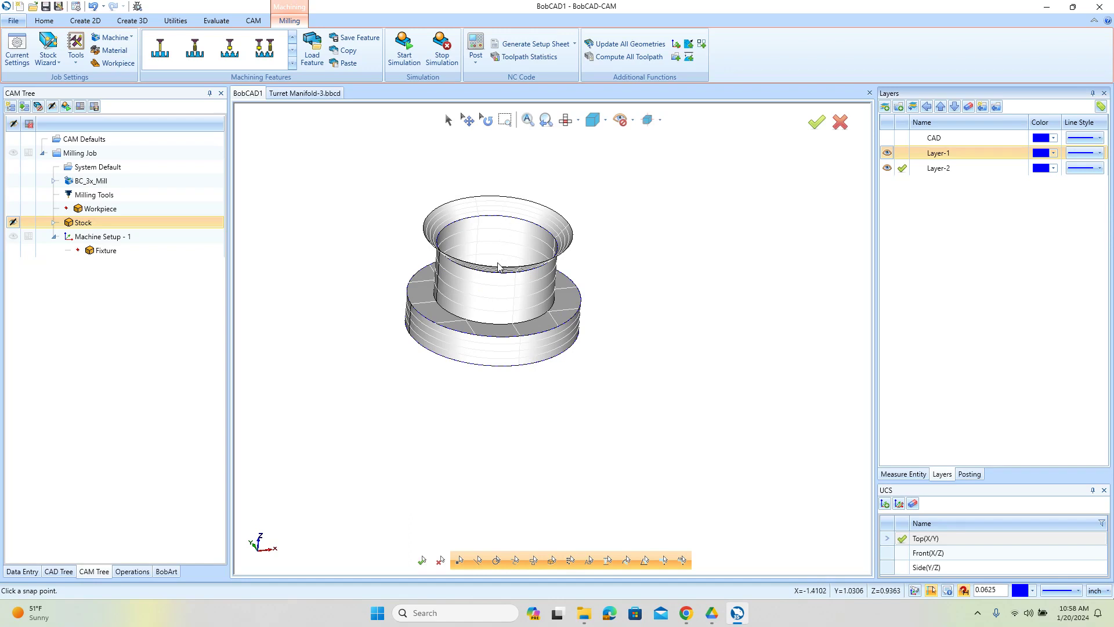
scroll(514, 334, "down", 1)
right_click(364, 188)
left_click(399, 211)
left_click(886, 153)
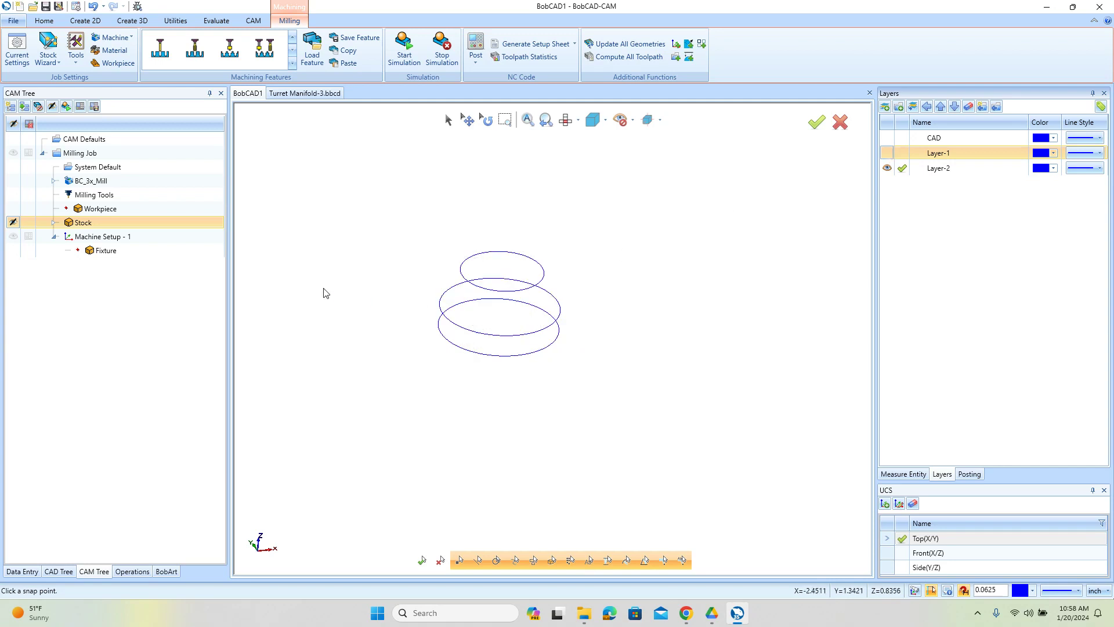
Add a Mill 2 Axis feature using the undercut's lowest circle as geometry, and pick its total depth from that same circle.
right_click(105, 238)
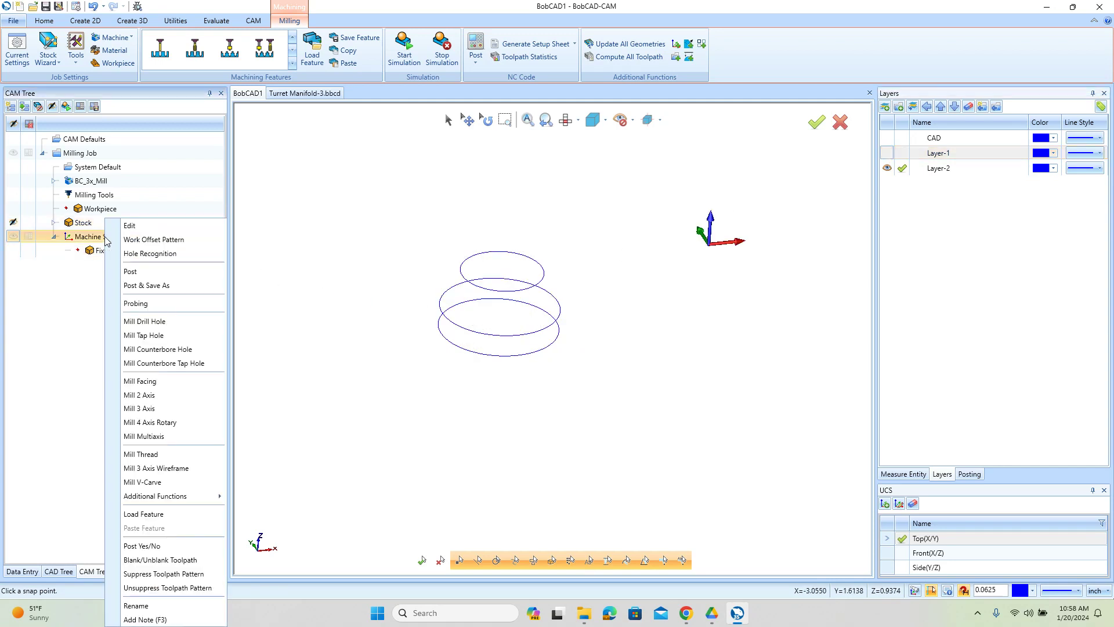
left_click(176, 399)
left_click(506, 192)
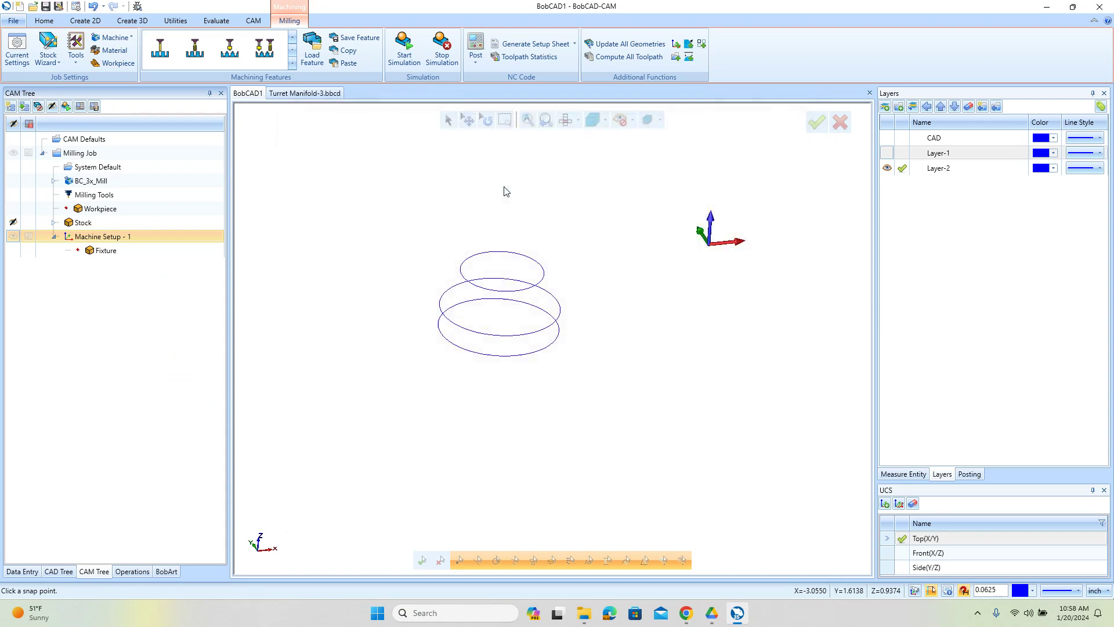
left_click(455, 352)
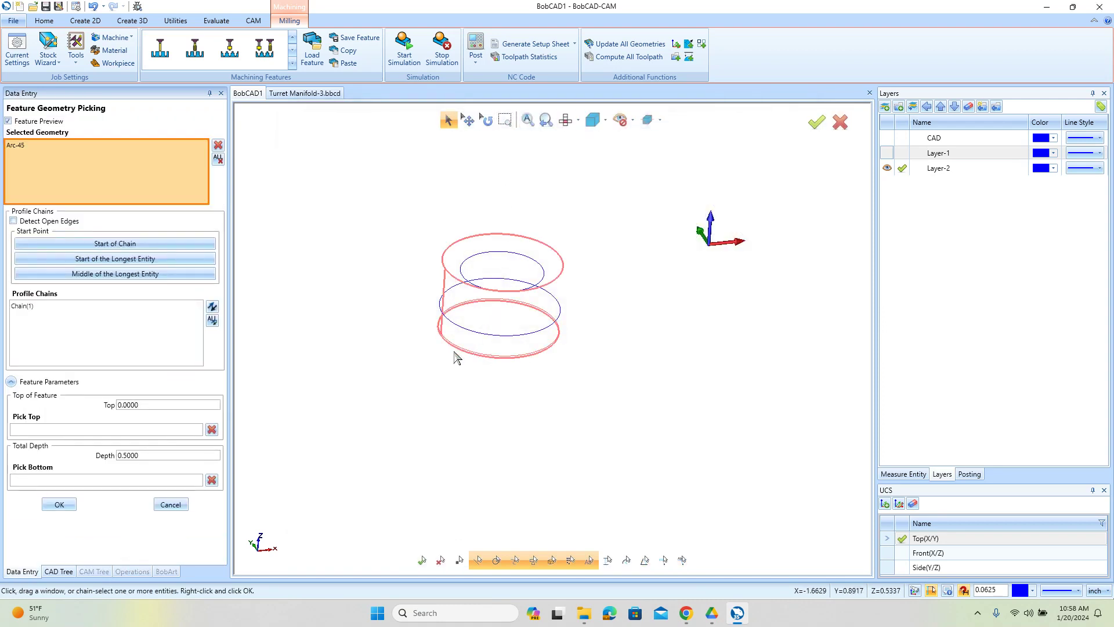
left_click(144, 480)
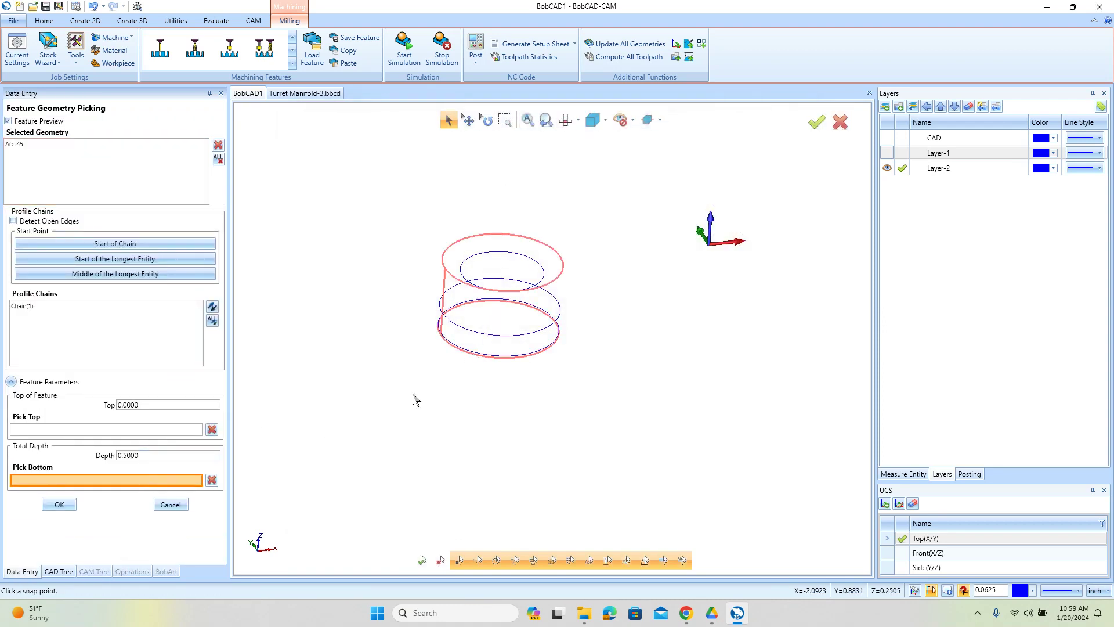
left_click(470, 352)
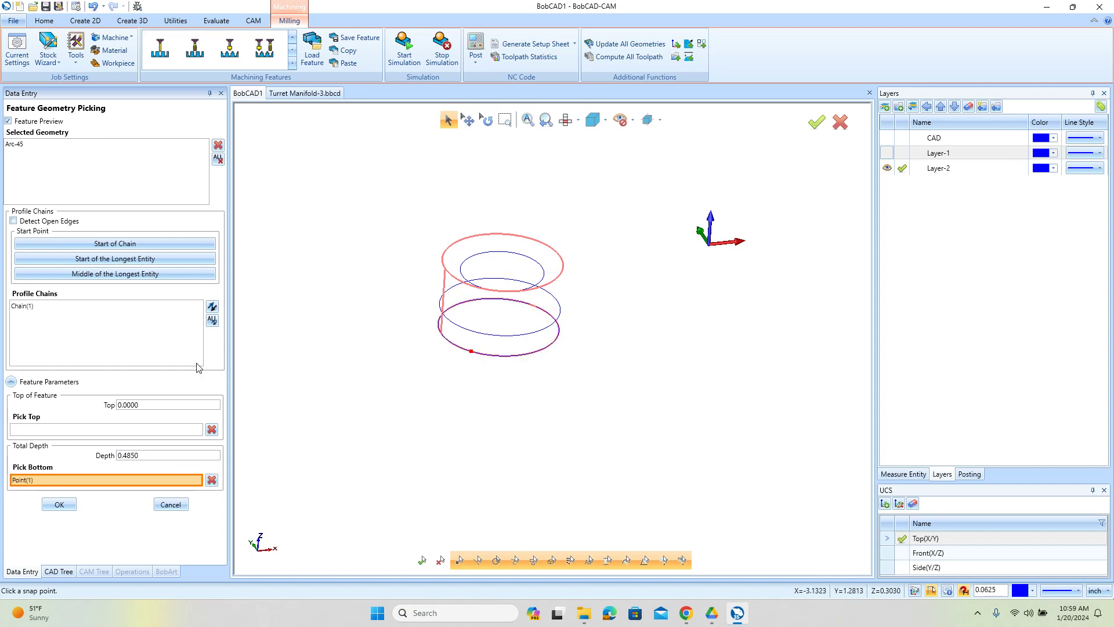
left_click(72, 317)
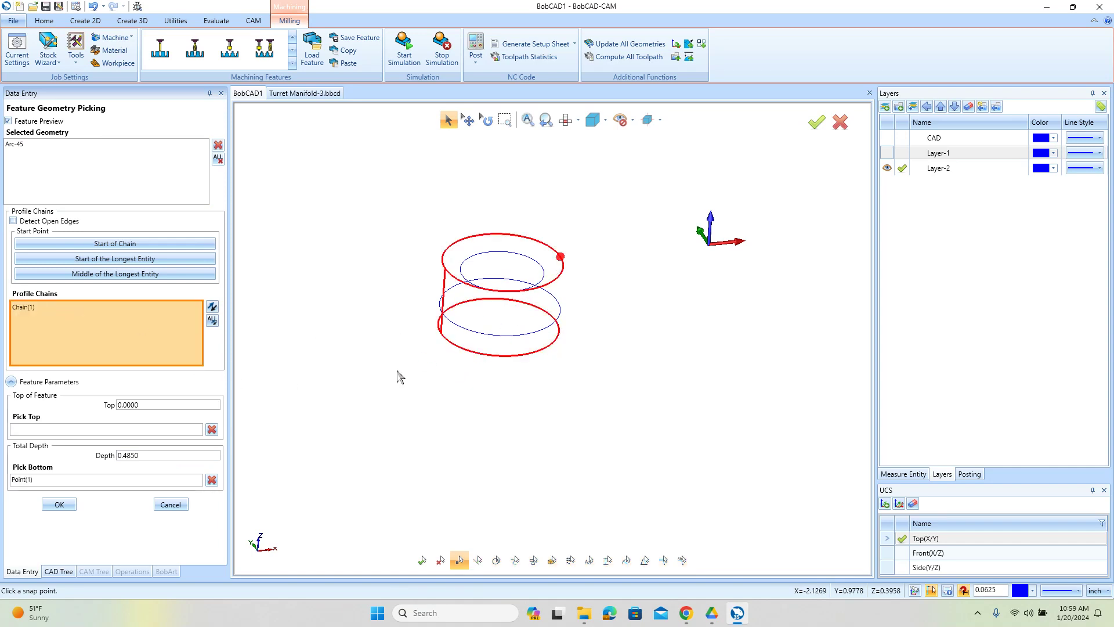
left_click(60, 504)
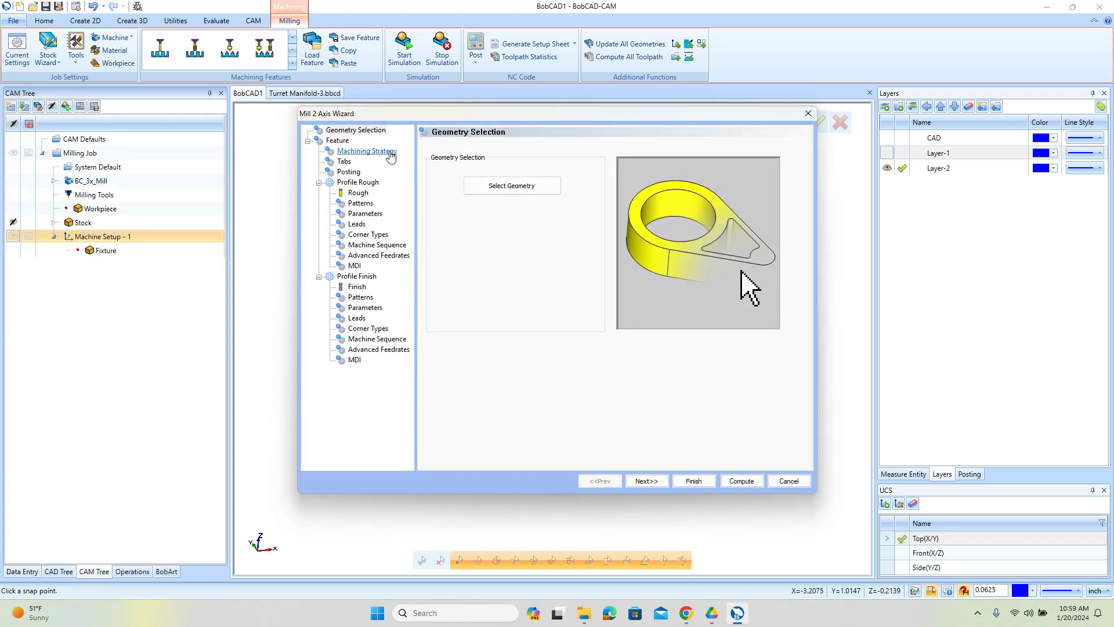
Remove Profile Finish from the feature's machining strategy, keep only Profile Rough, and compute the toolpath.
left_click(390, 152)
left_click(453, 346)
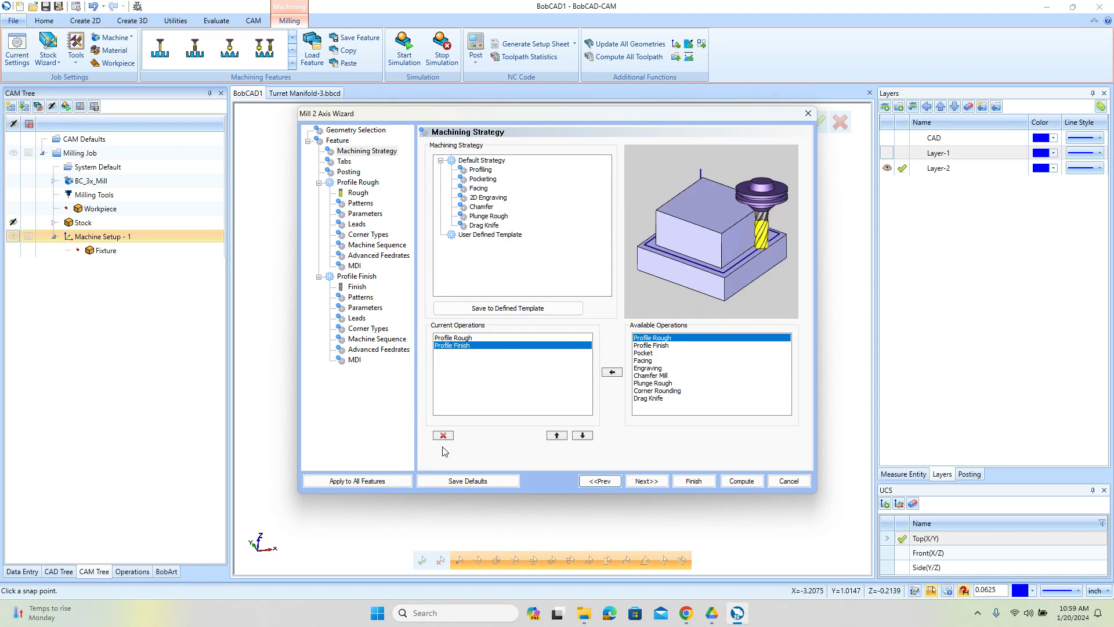
left_click(443, 436)
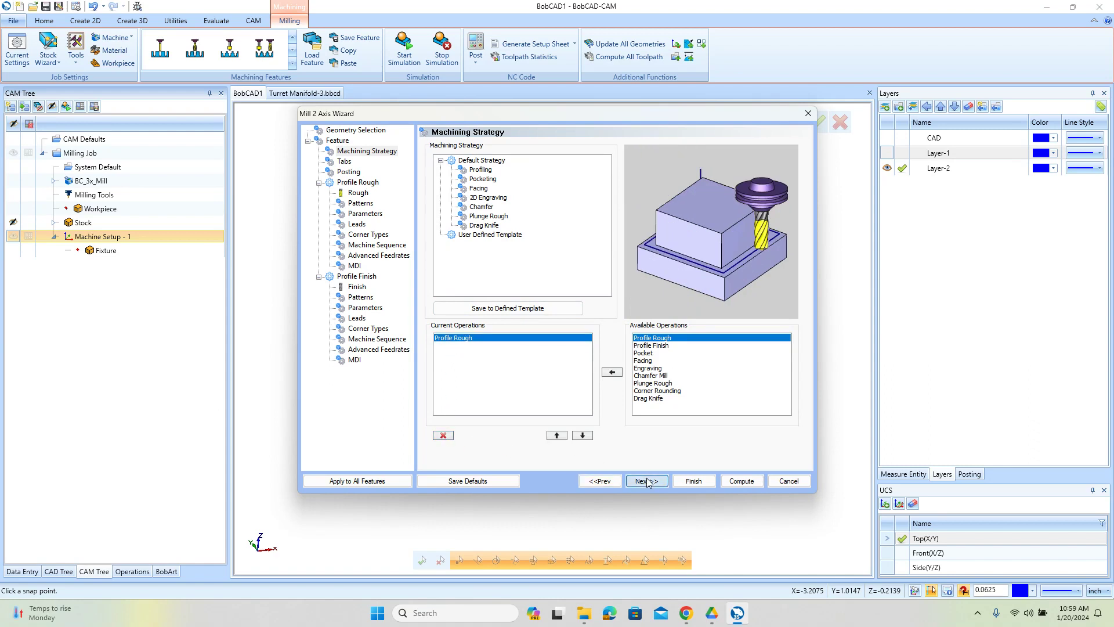
left_click(646, 481)
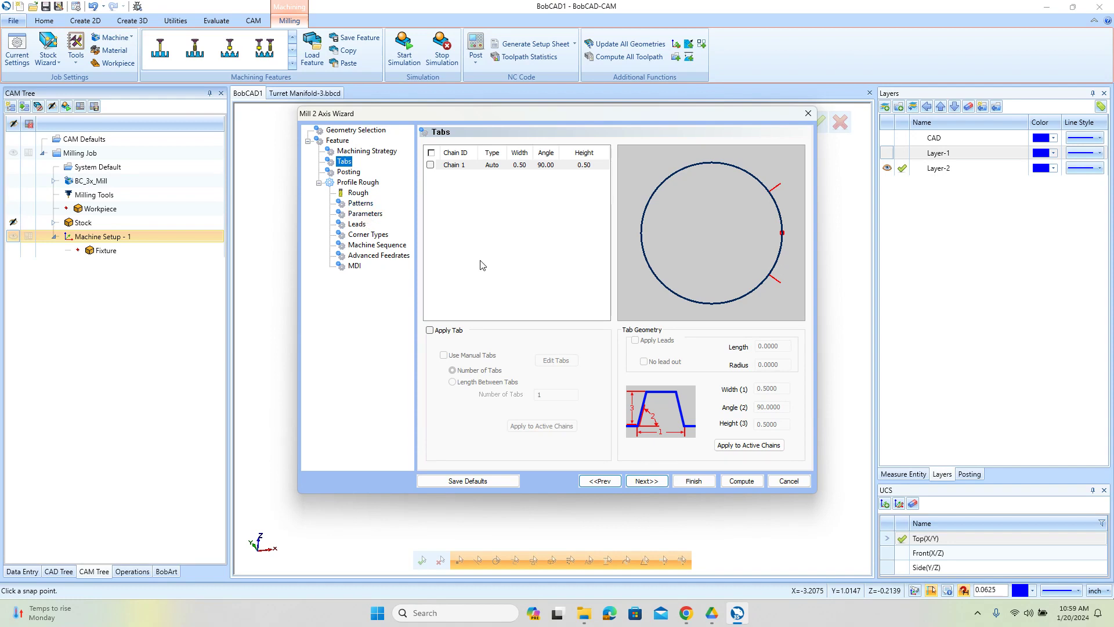
left_click(738, 481)
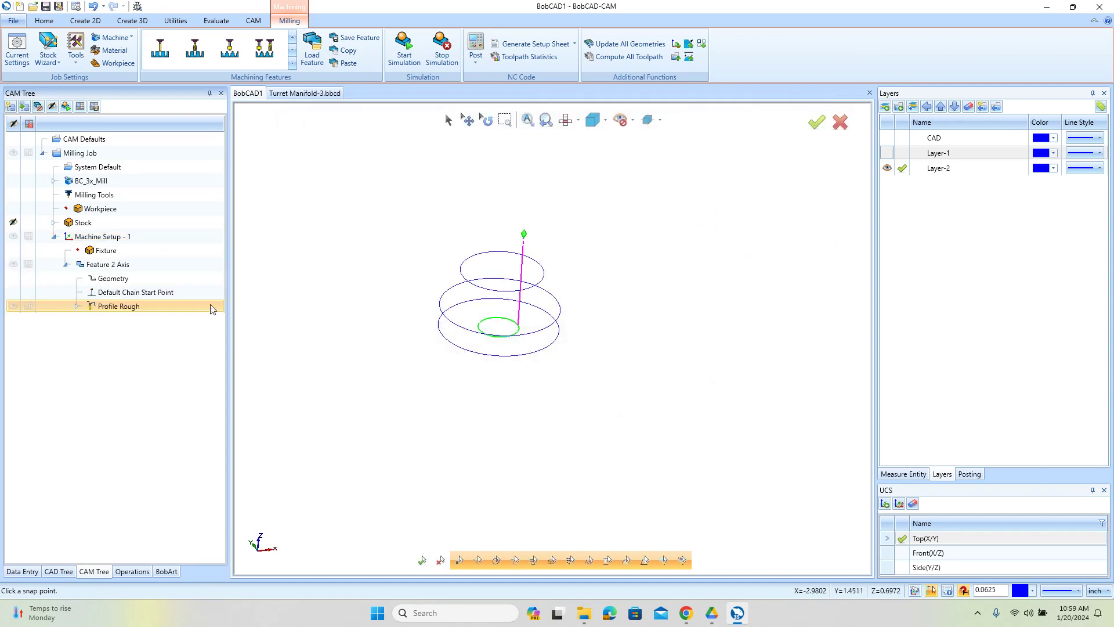
Backplot the Profile Rough operation and step forward through its tool moves.
right_click(112, 309)
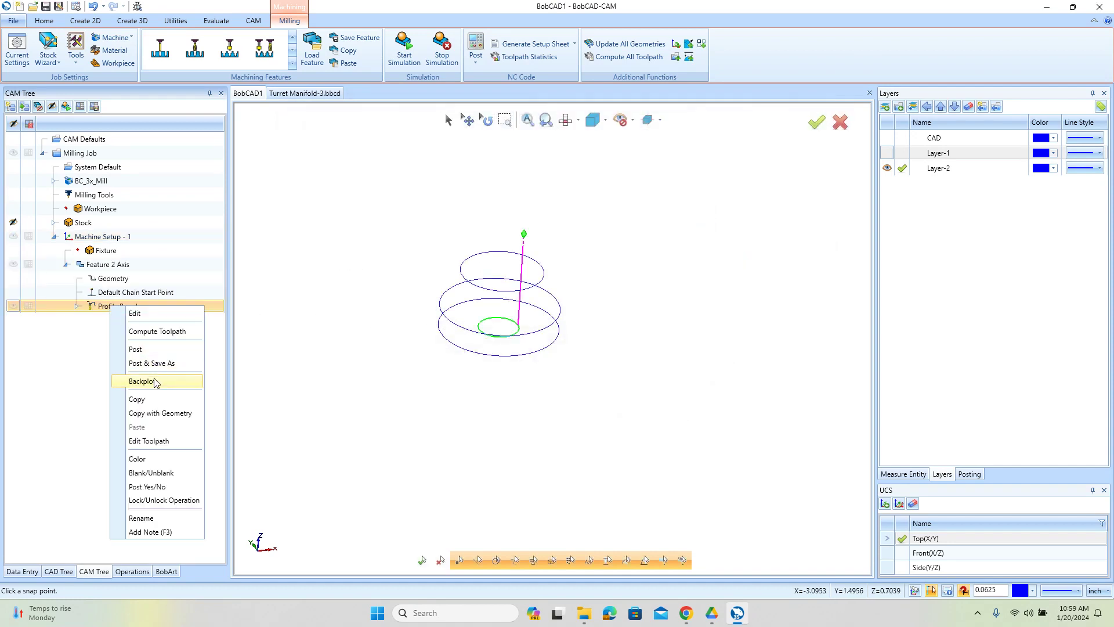
left_click(154, 378)
left_click(137, 138)
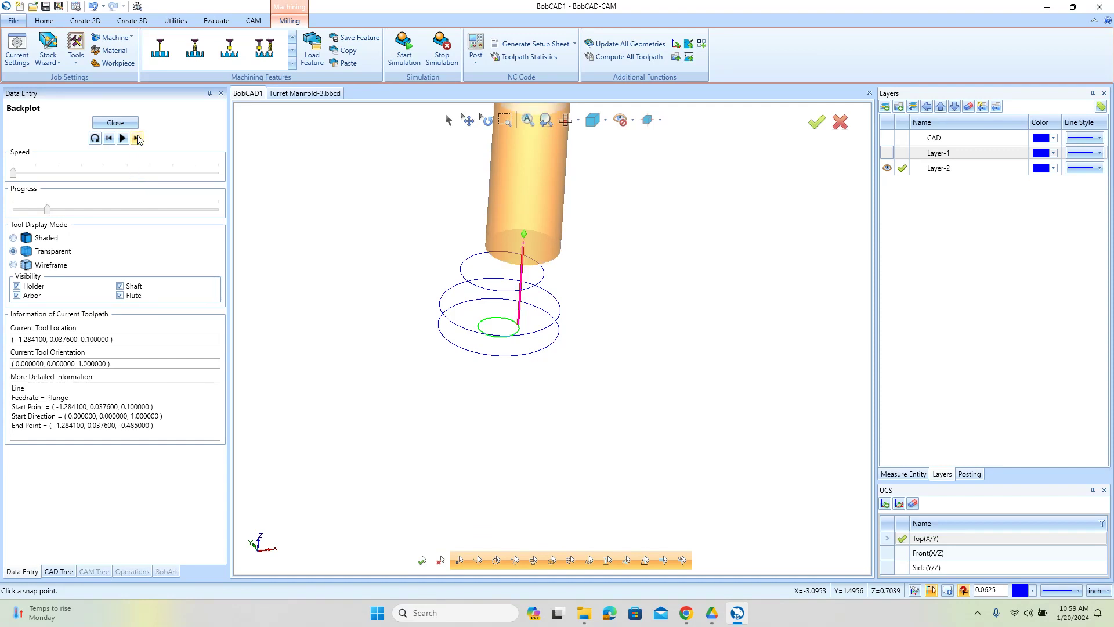
left_click(137, 138)
left_click(137, 138)
left_click(138, 138)
left_click(137, 138)
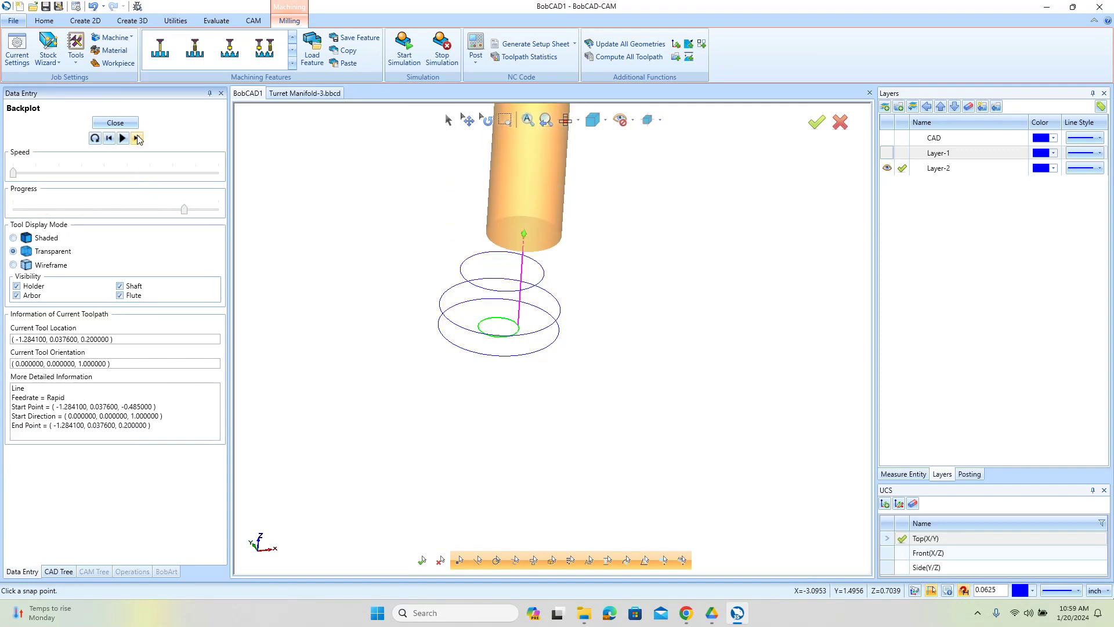
Display Layer-1 and step back through the backplot to compare the tool with the bore faces, and close the backplot.
left_click(886, 153)
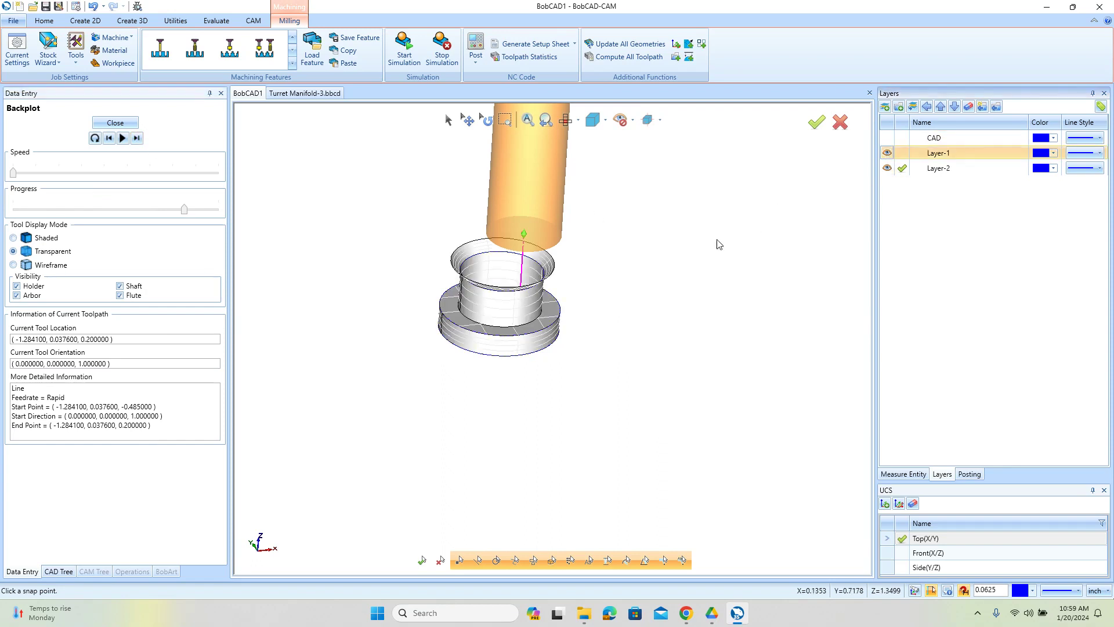
left_click(109, 138)
left_click(109, 138)
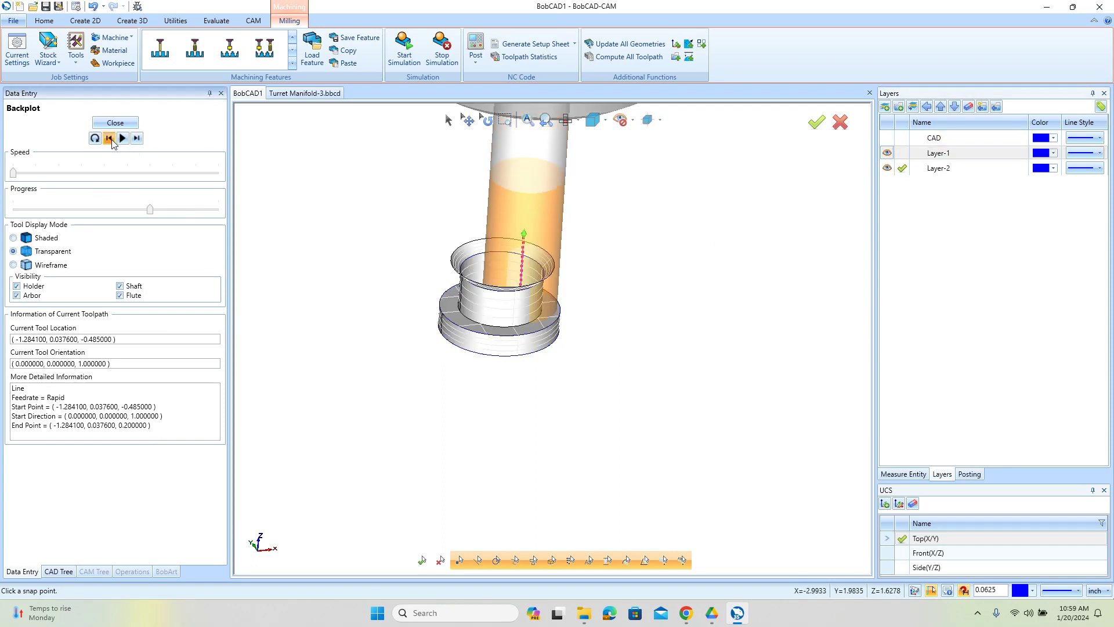
left_click(109, 138)
left_click(109, 138)
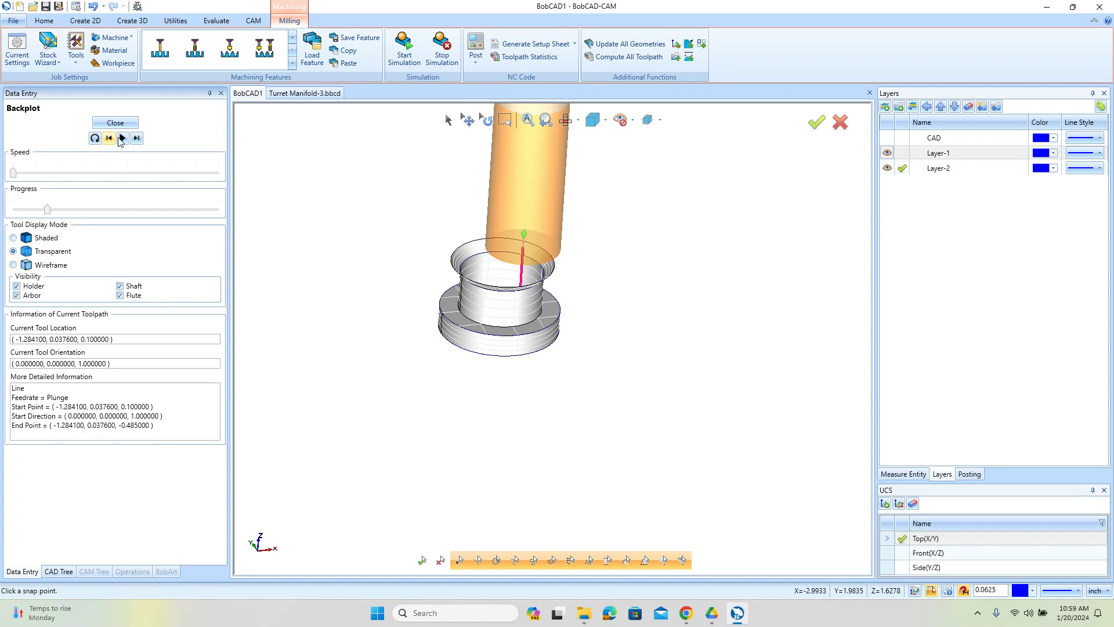
left_click(115, 123)
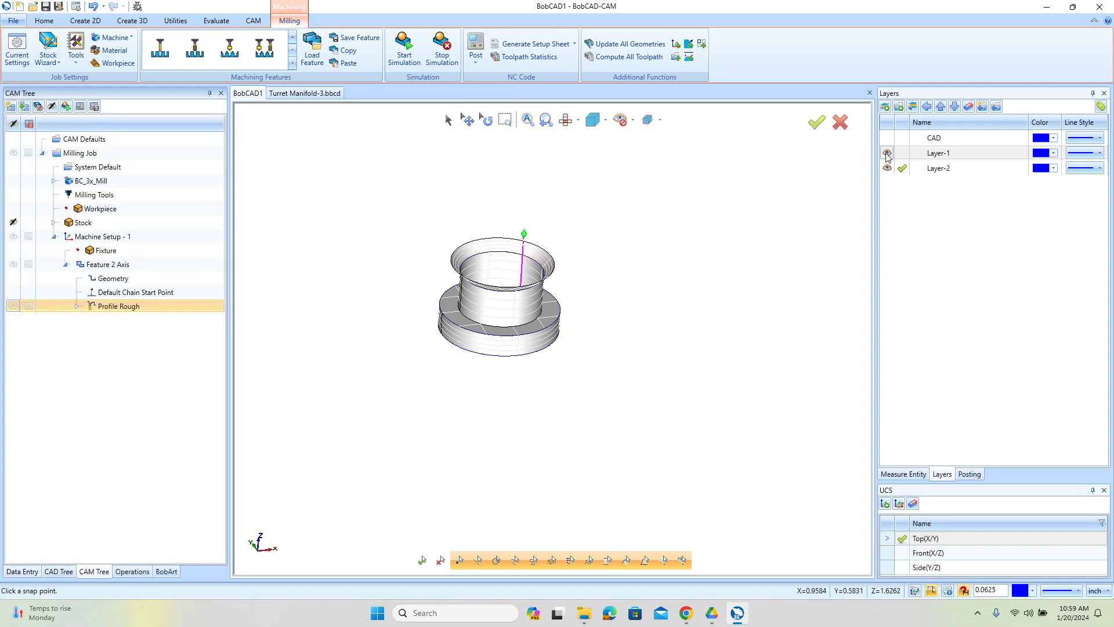
Change the Profile Rough lead-in to Point with Lead from Center, and compute the toolpath.
right_click(116, 306)
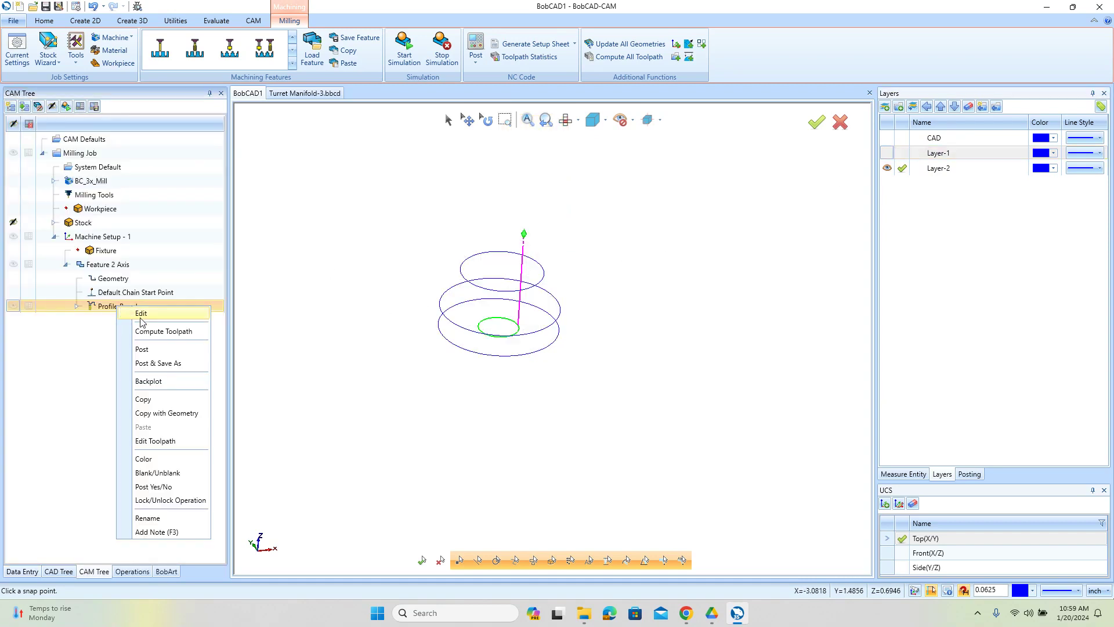
left_click(141, 313)
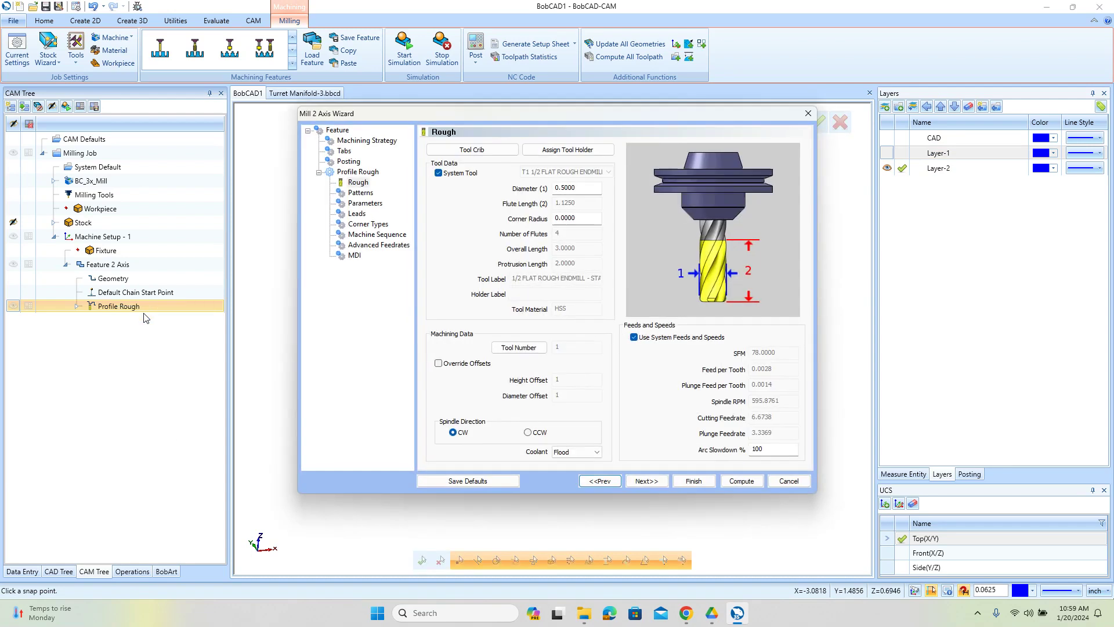
left_click(357, 214)
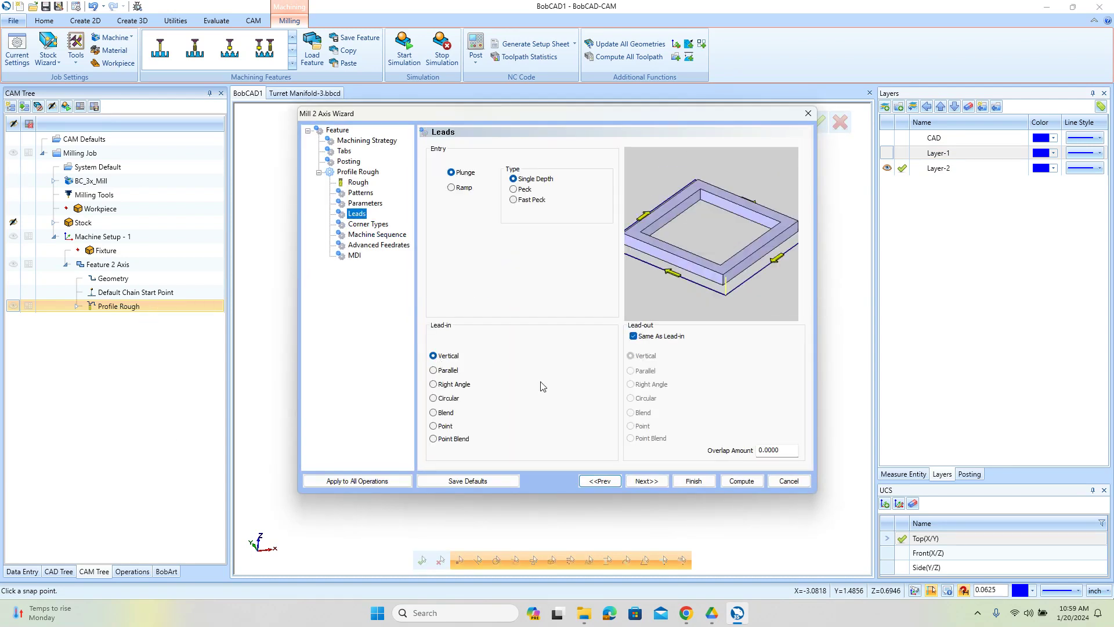
left_click(433, 427)
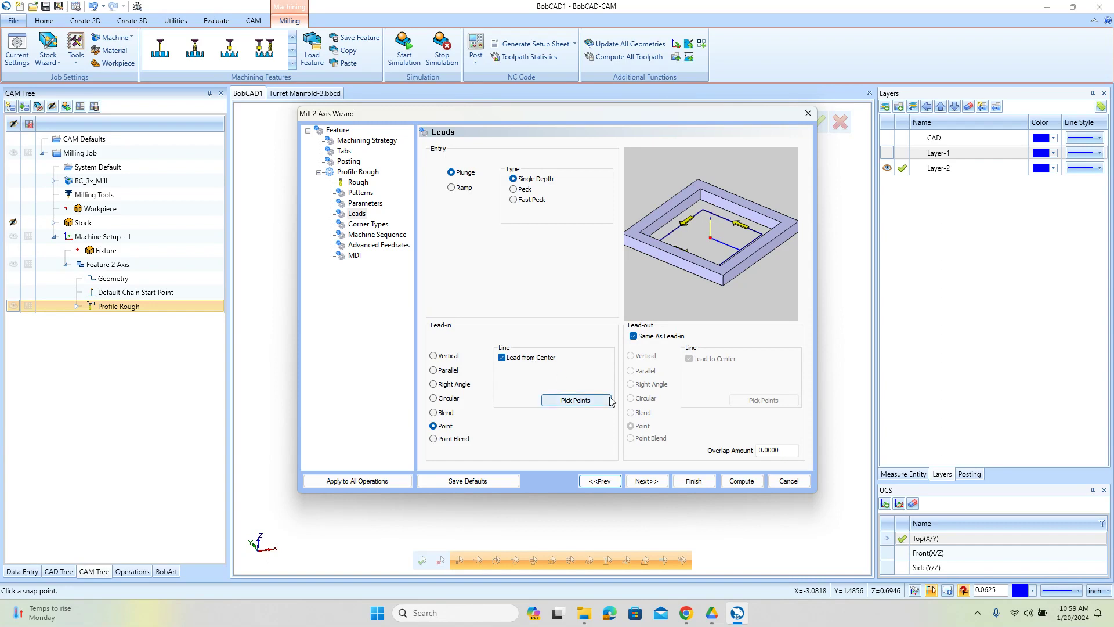
left_click(741, 482)
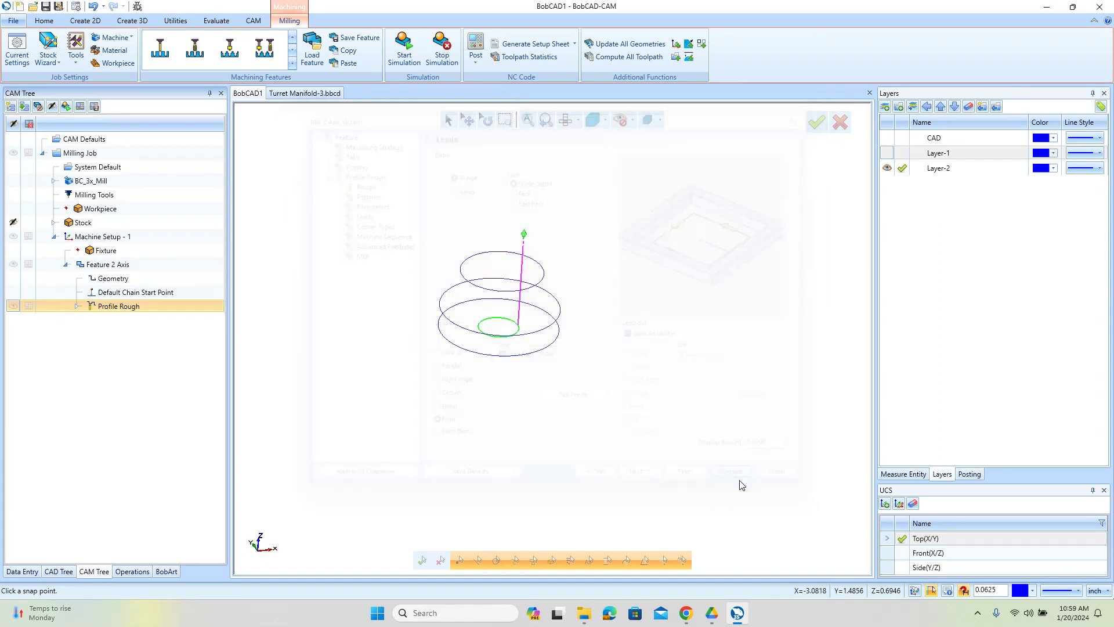
Backplot Profile Rough move by move to check the lead-in and lead-out at the bore center, and close the backplot.
right_click(116, 308)
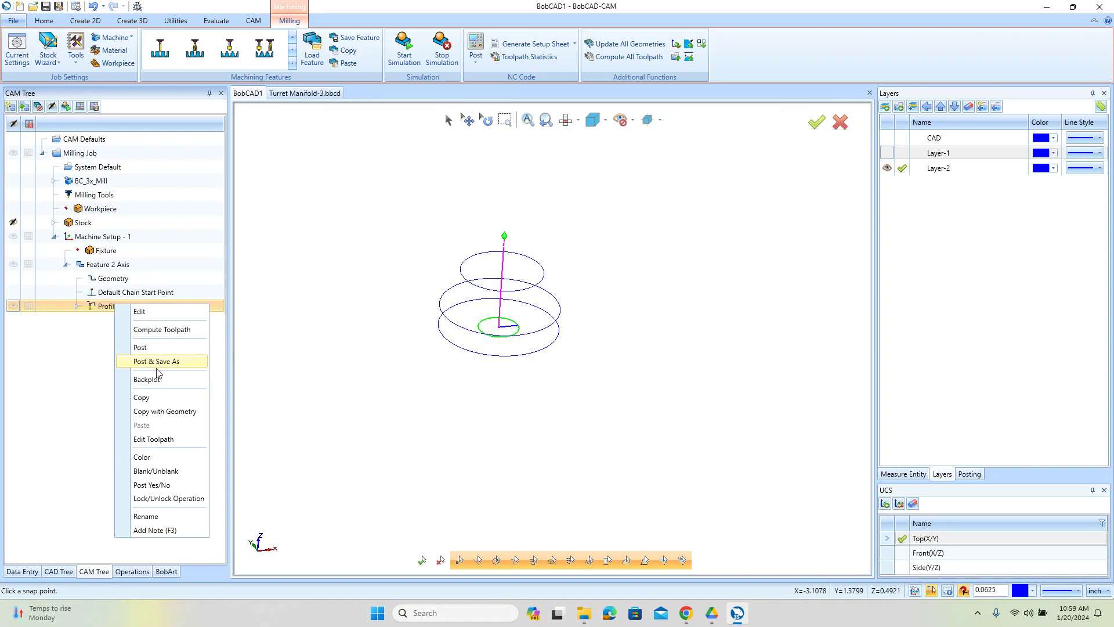
left_click(122, 377)
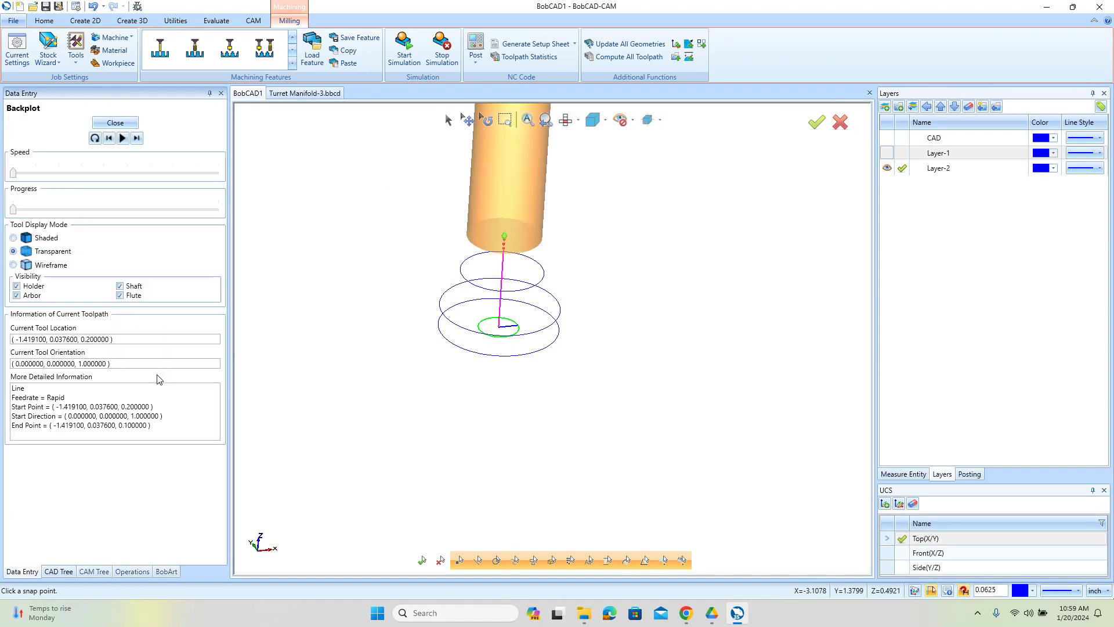
left_click(136, 137)
left_click(137, 137)
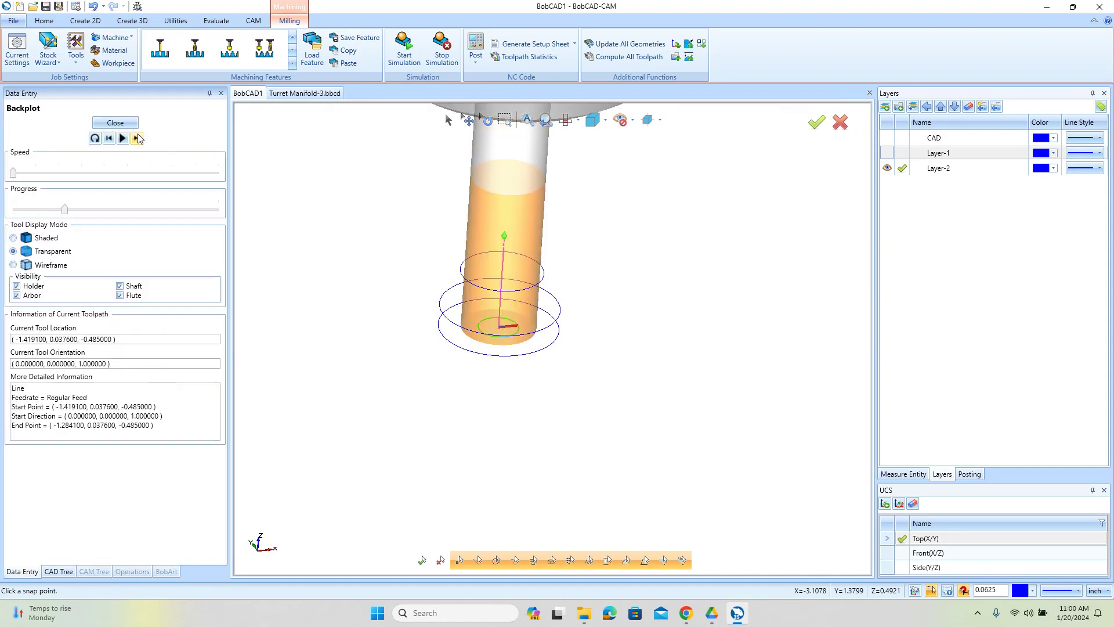
left_click(137, 138)
left_click(137, 138)
left_click(137, 138)
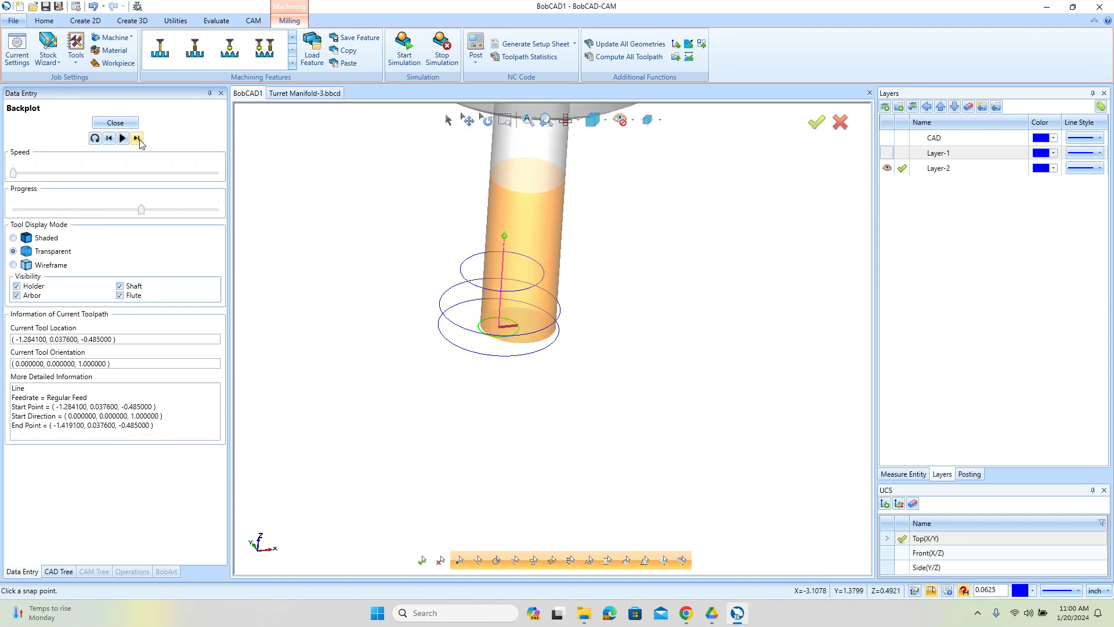
left_click(138, 138)
left_click(137, 138)
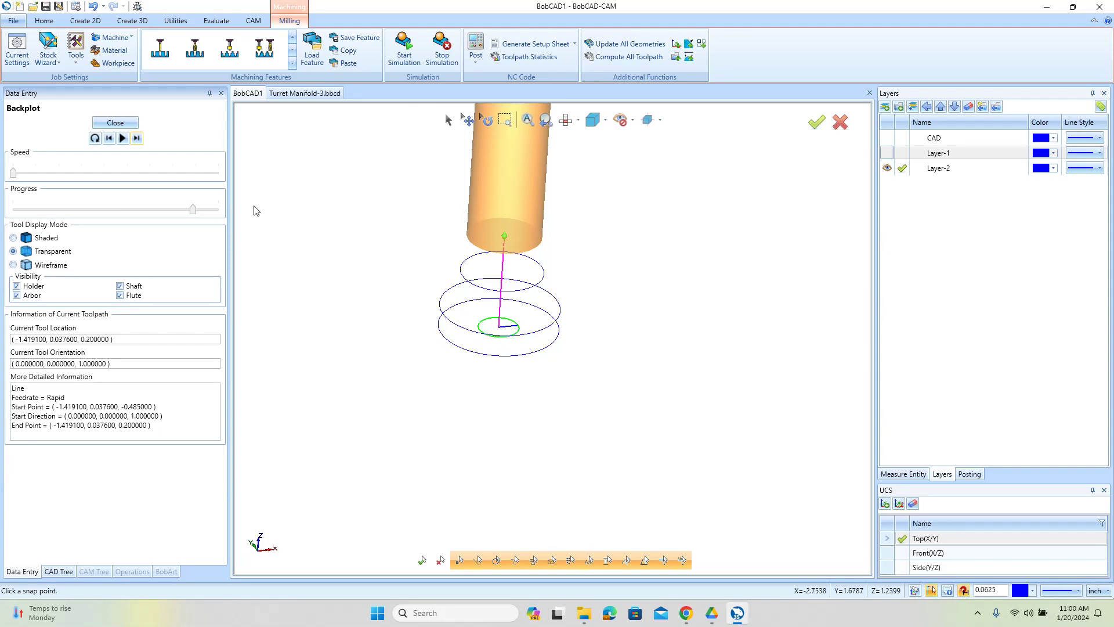
left_click(115, 122)
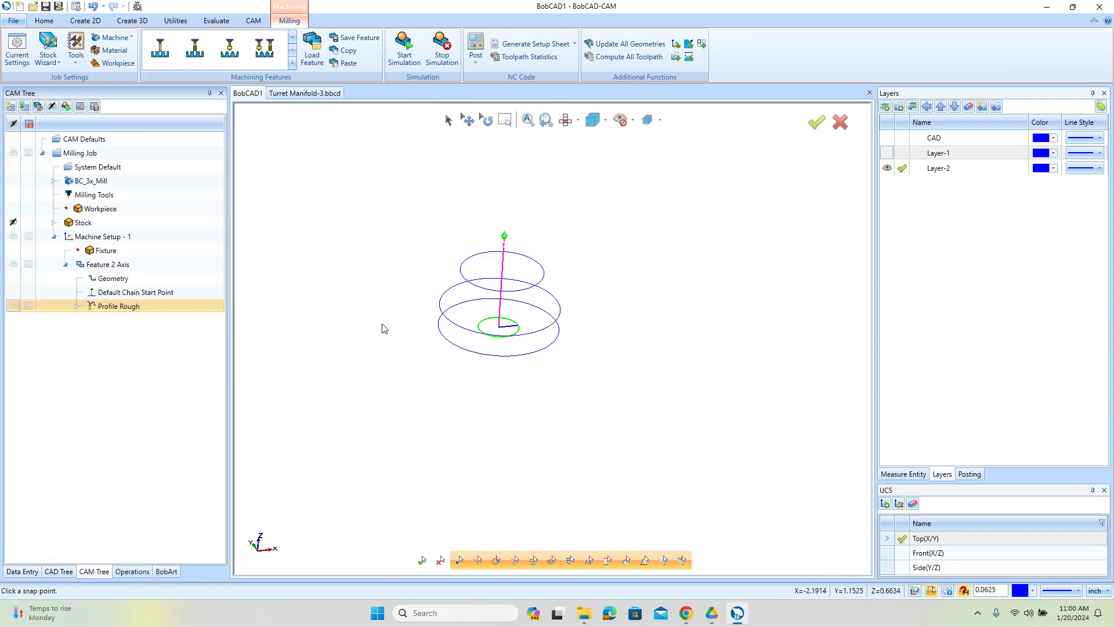
Assign the T cutter -500 125 from the Endmill Rough tool library to Profile Rough and compute its toolpath.
middle_click_drag(493, 359, 503, 324)
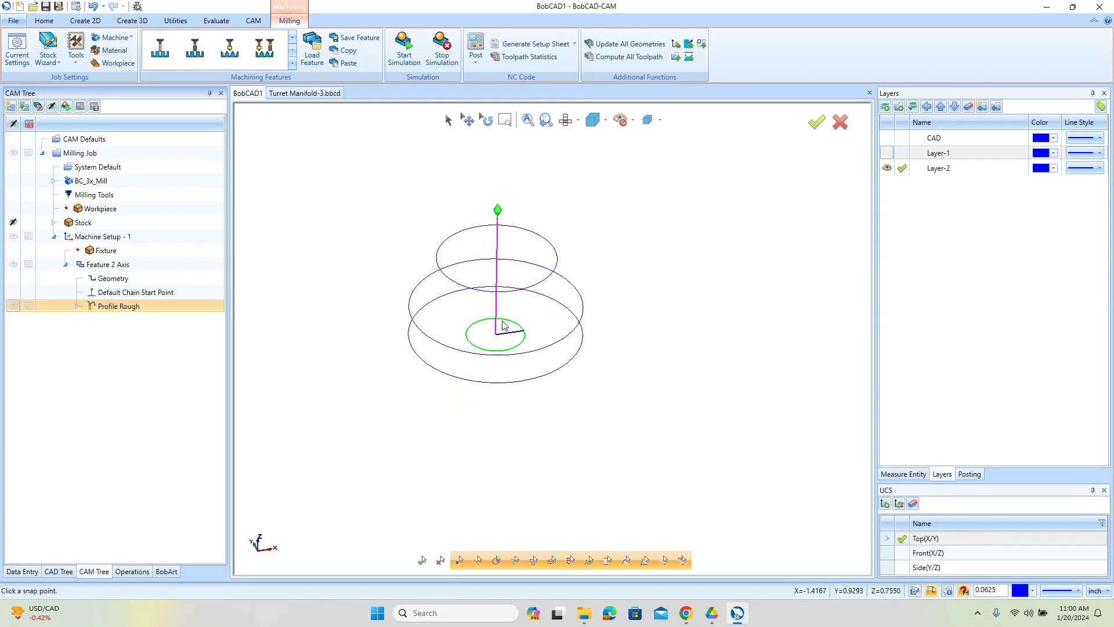
right_click(120, 306)
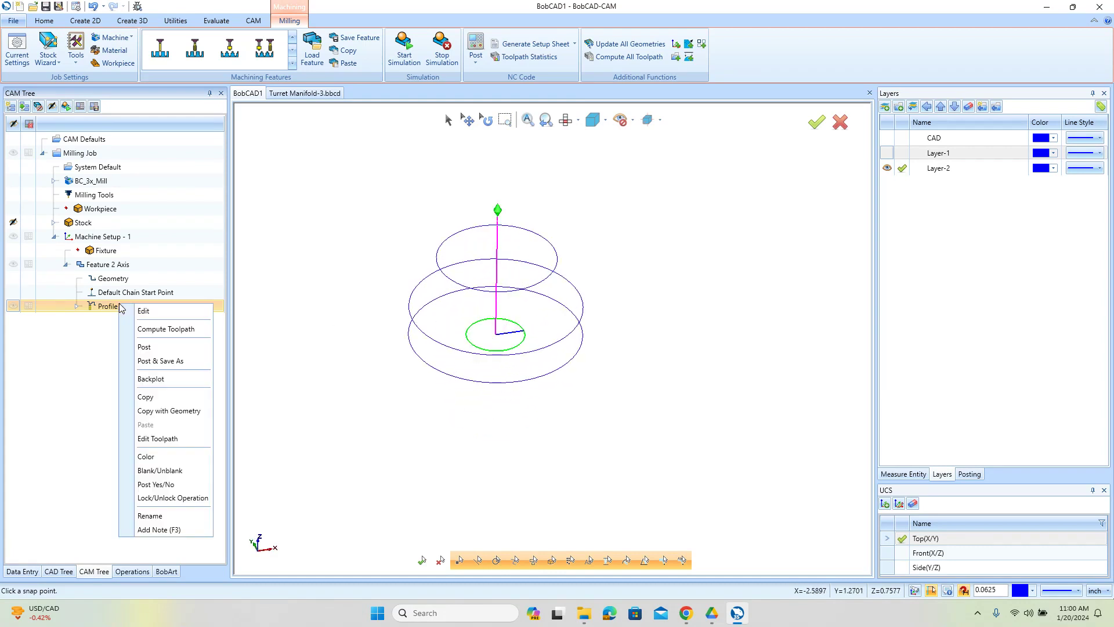
left_click(160, 318)
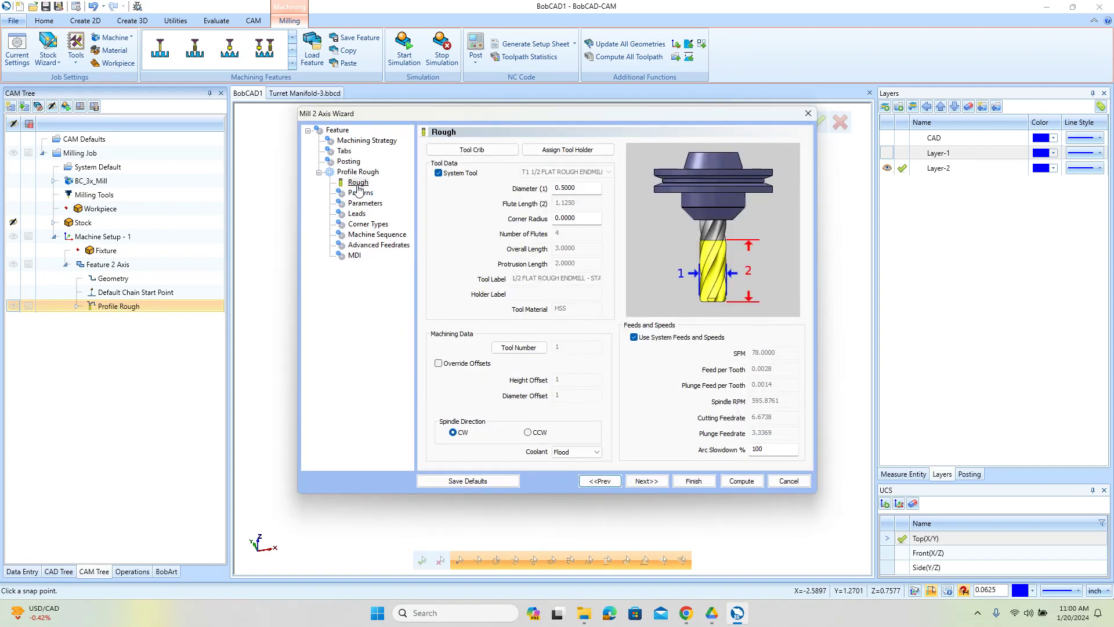
left_click(472, 149)
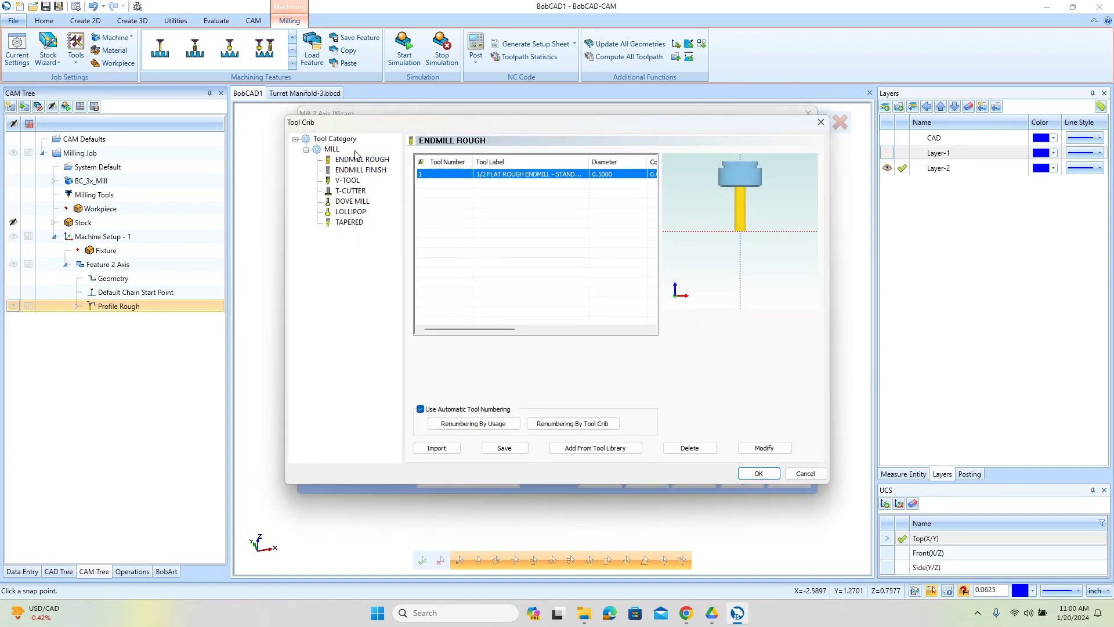
left_click(360, 169)
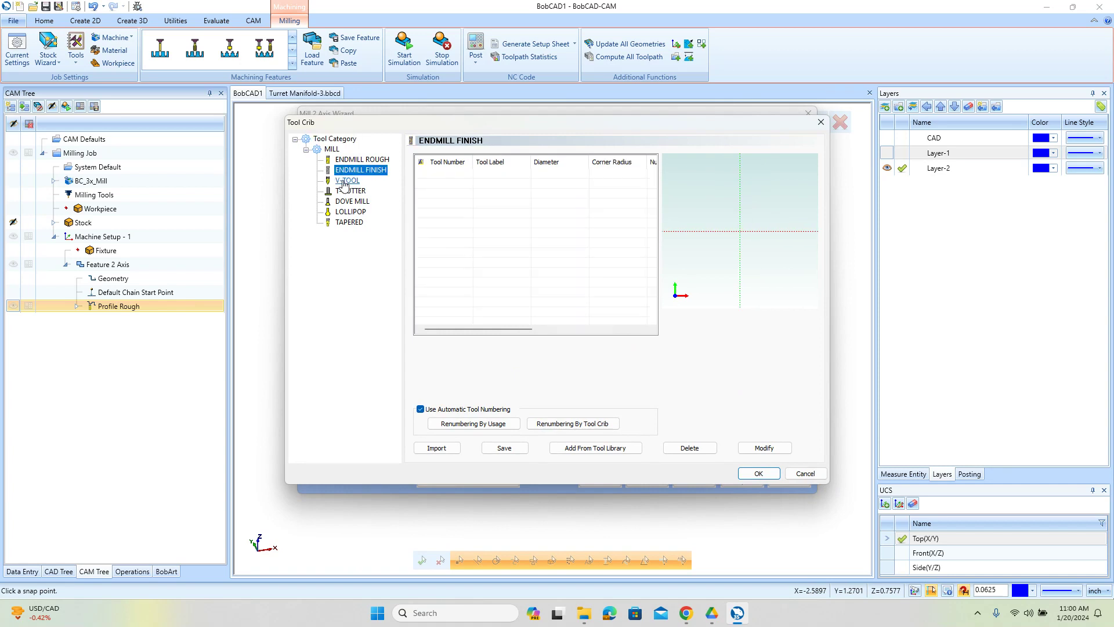
left_click(350, 192)
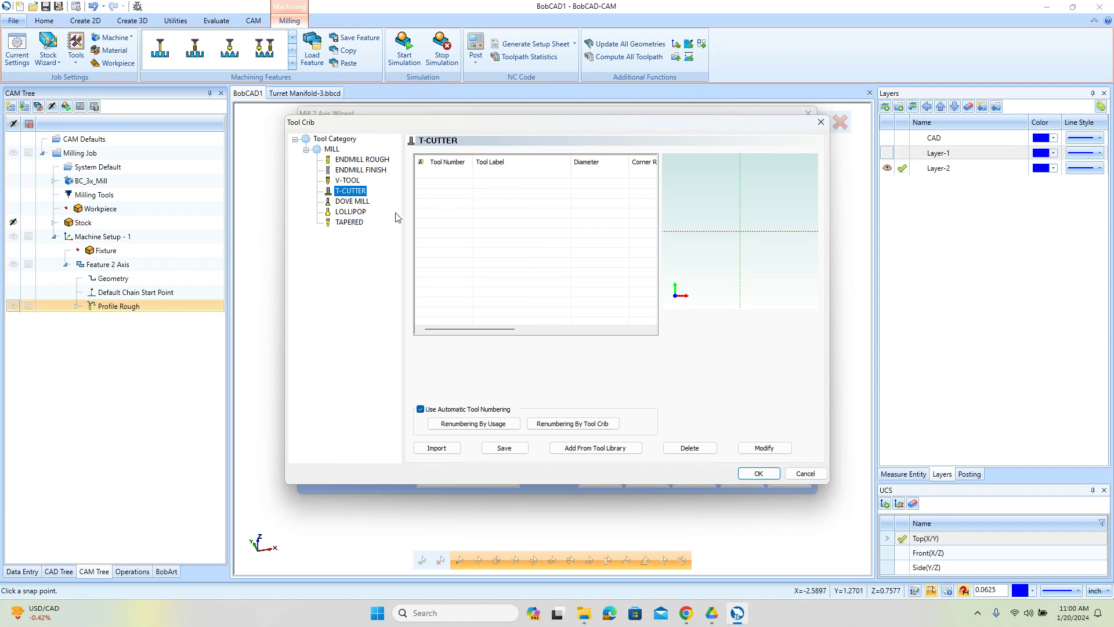
left_click(362, 160)
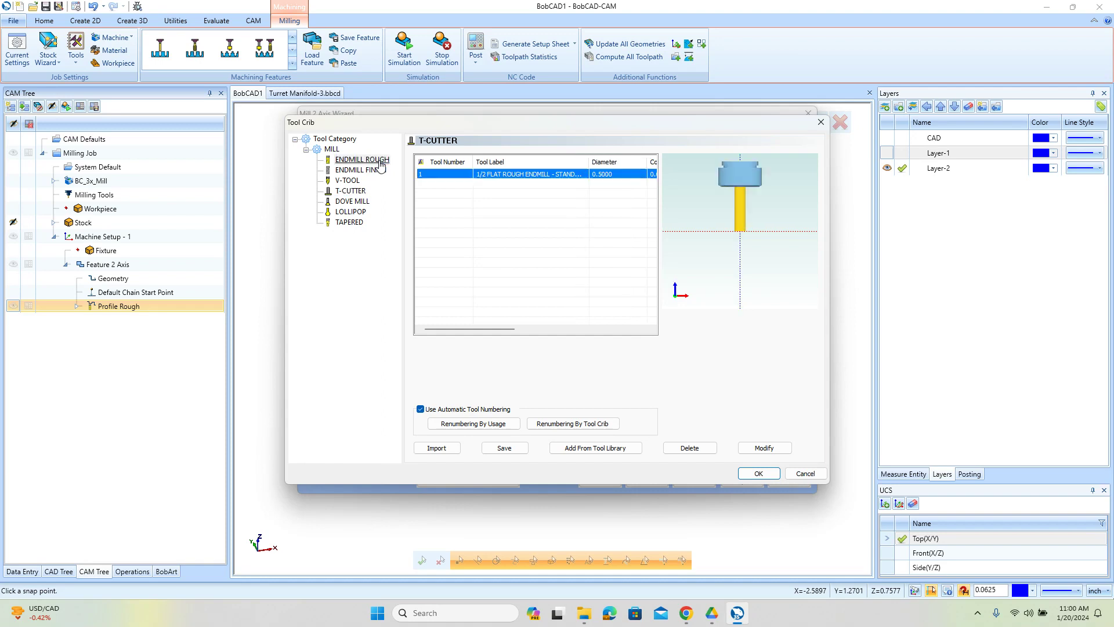
left_click(578, 448)
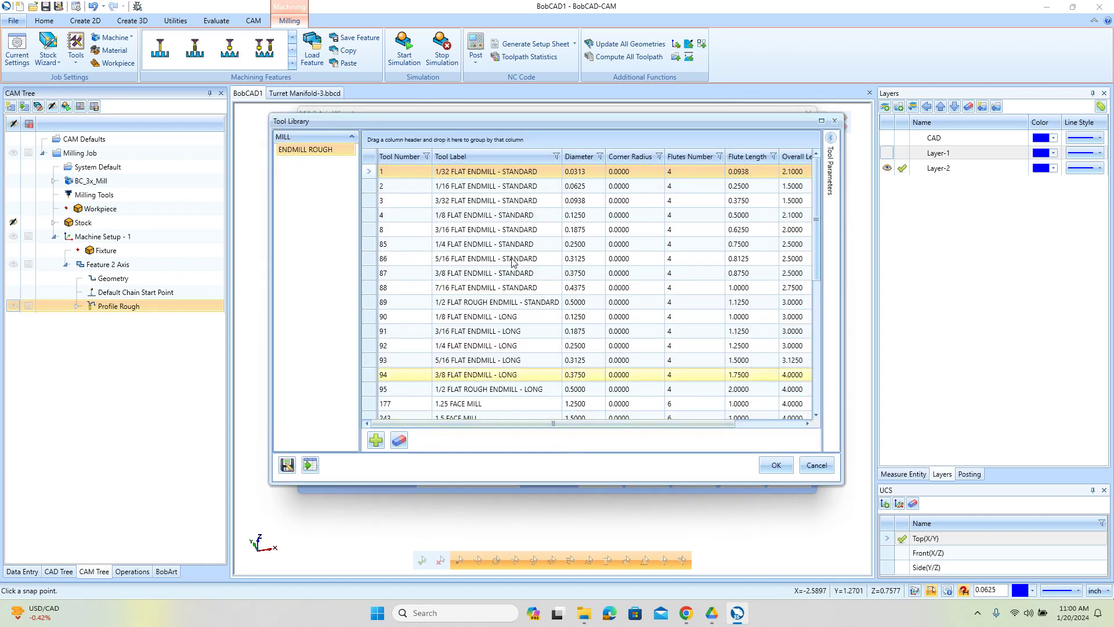
left_click(404, 157)
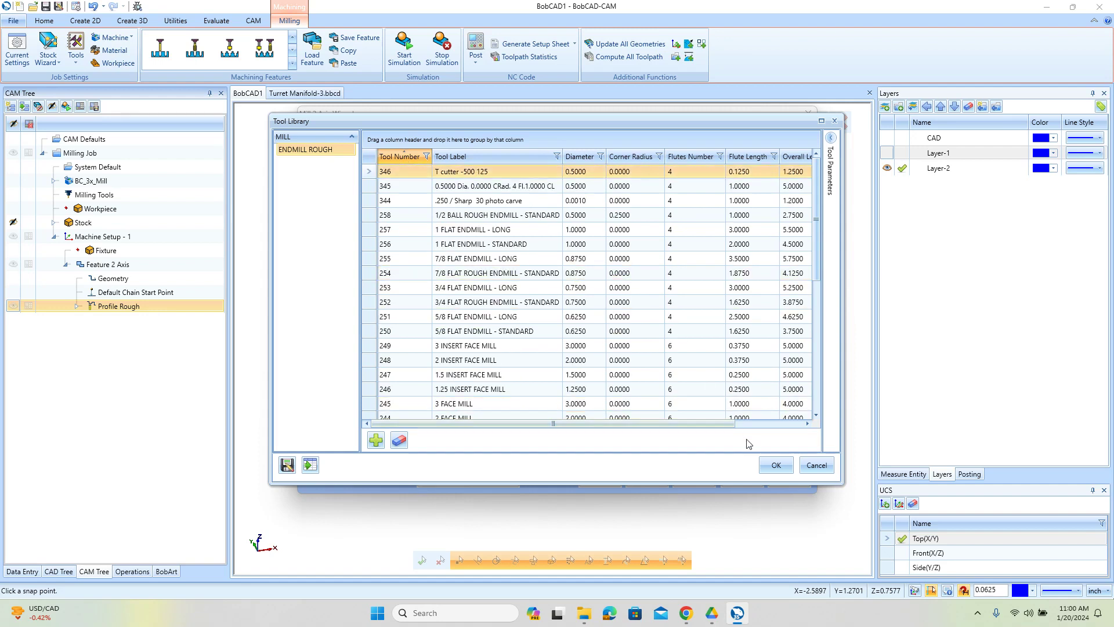
left_click(776, 465)
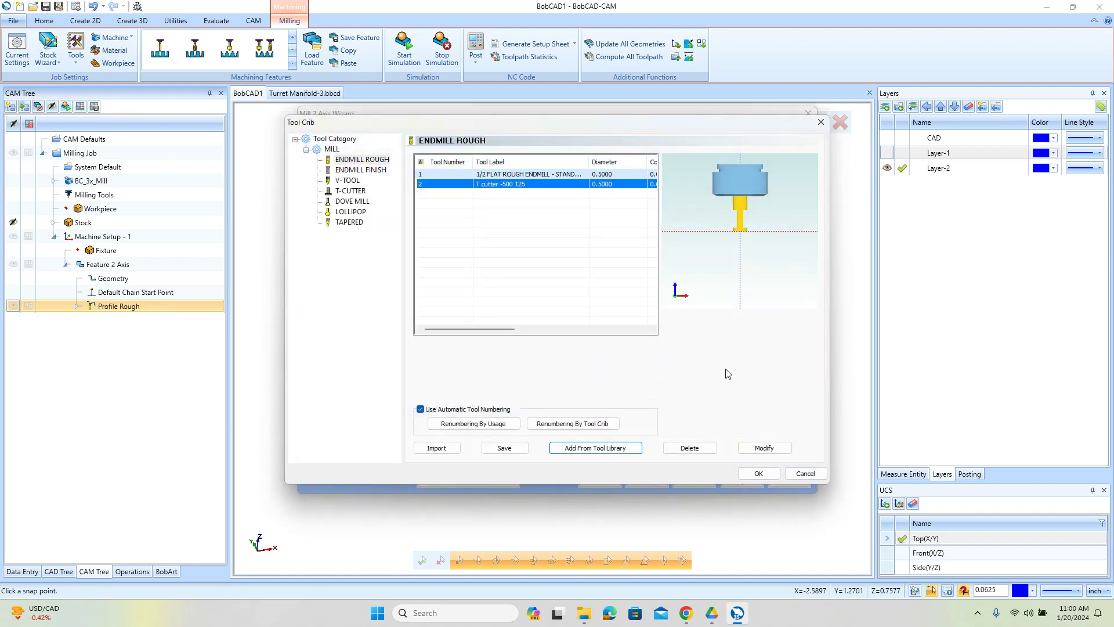
left_click(758, 474)
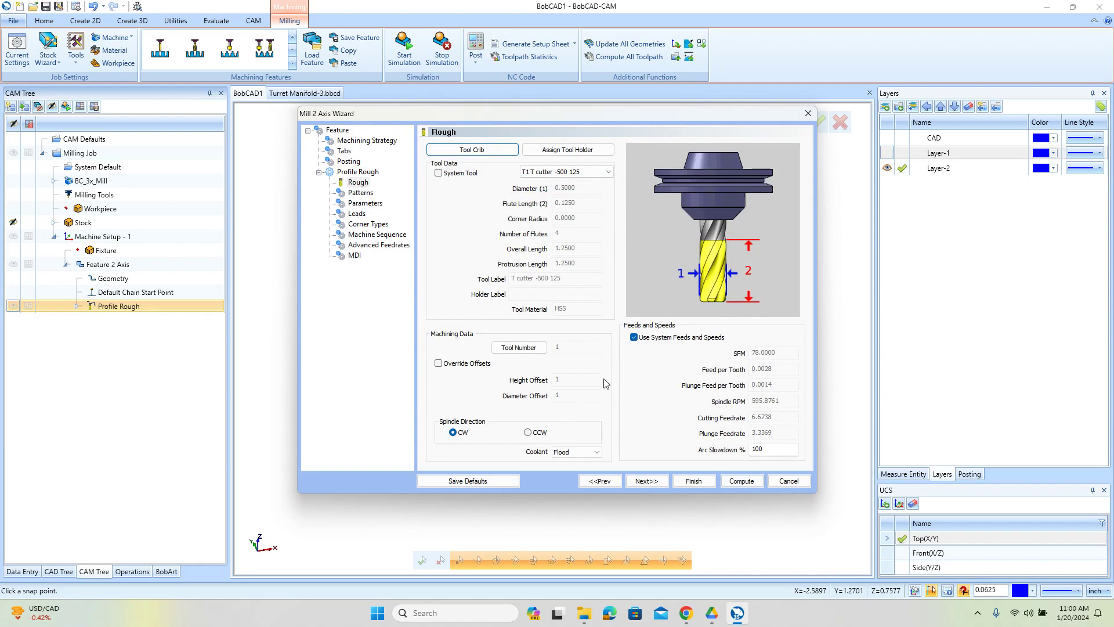
left_click(738, 481)
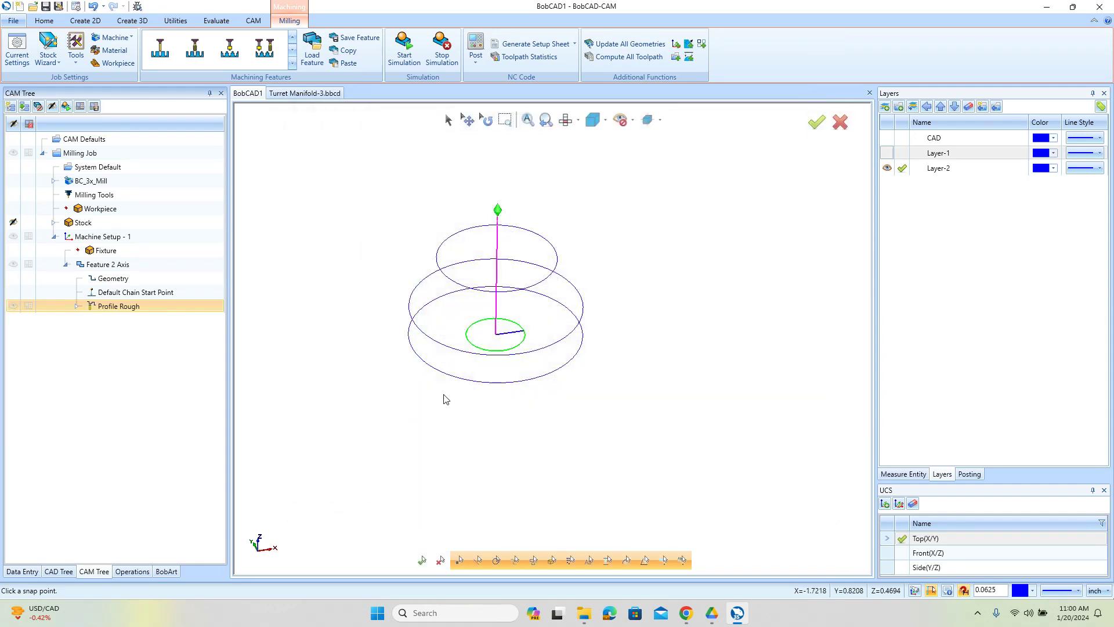
Backplot Profile Rough with the T cutter through all its moves, and close the backplot.
right_click(110, 308)
left_click(155, 386)
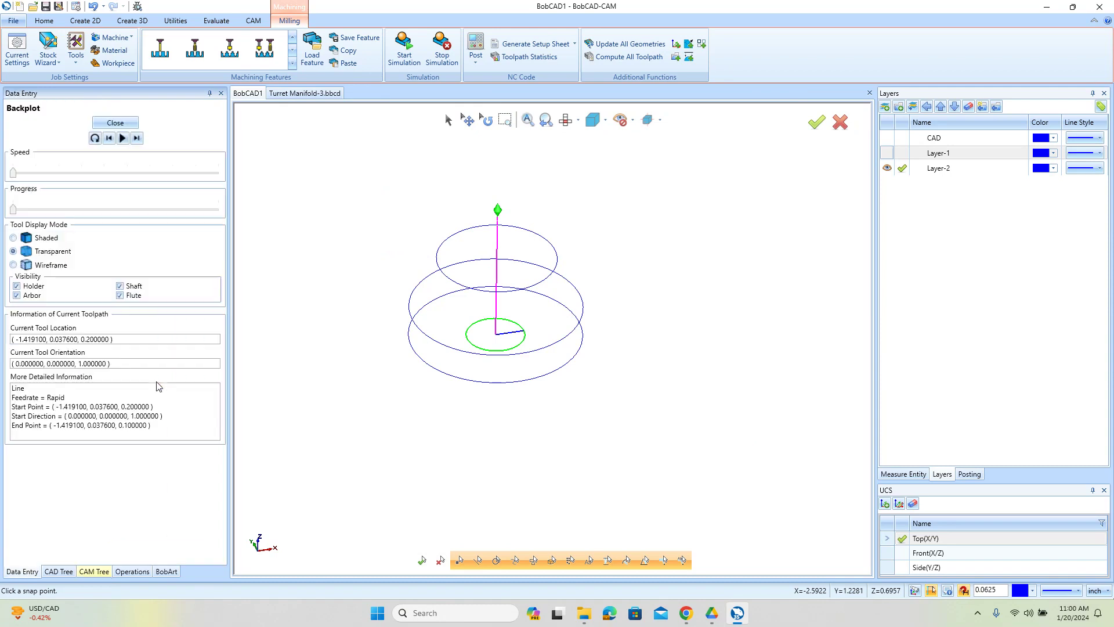
left_click(136, 138)
left_click(137, 138)
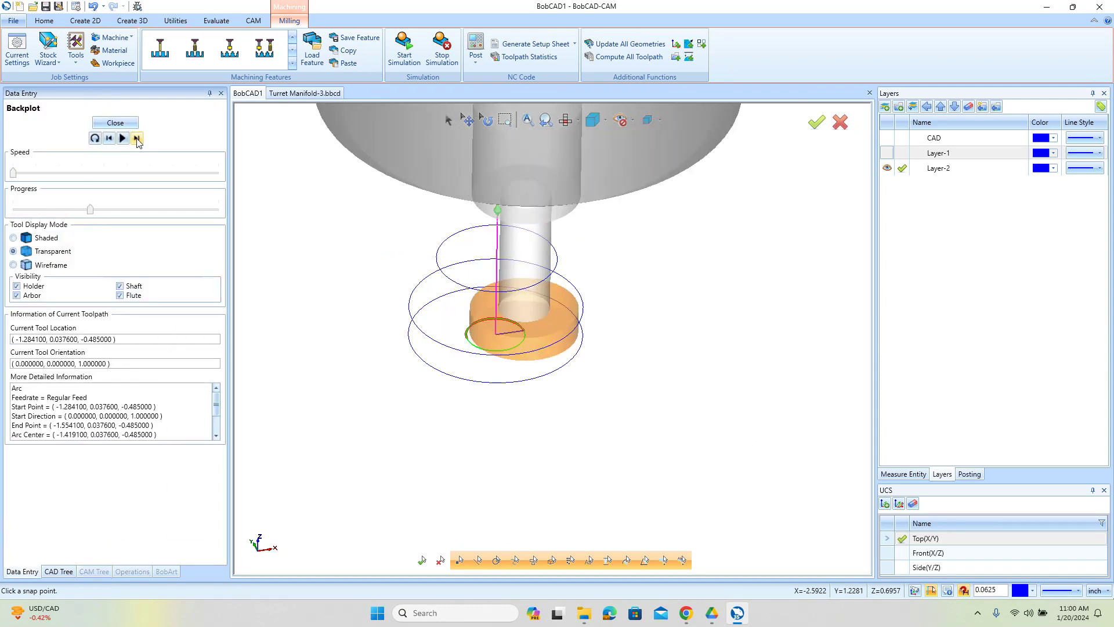
left_click(137, 138)
left_click(137, 138)
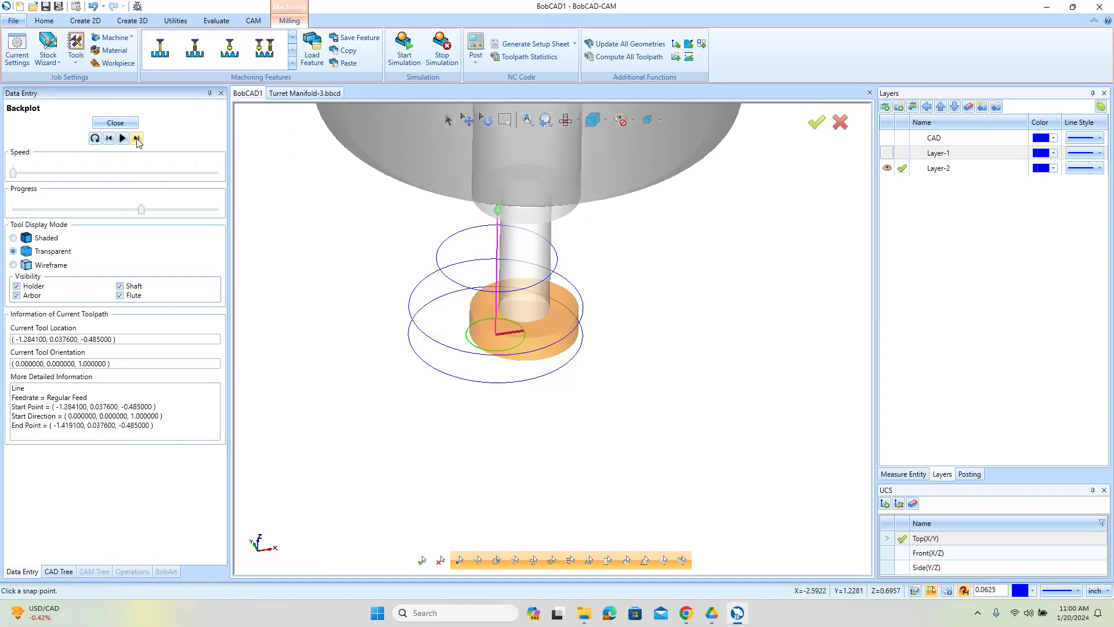
left_click(137, 138)
left_click(137, 138)
left_click(114, 122)
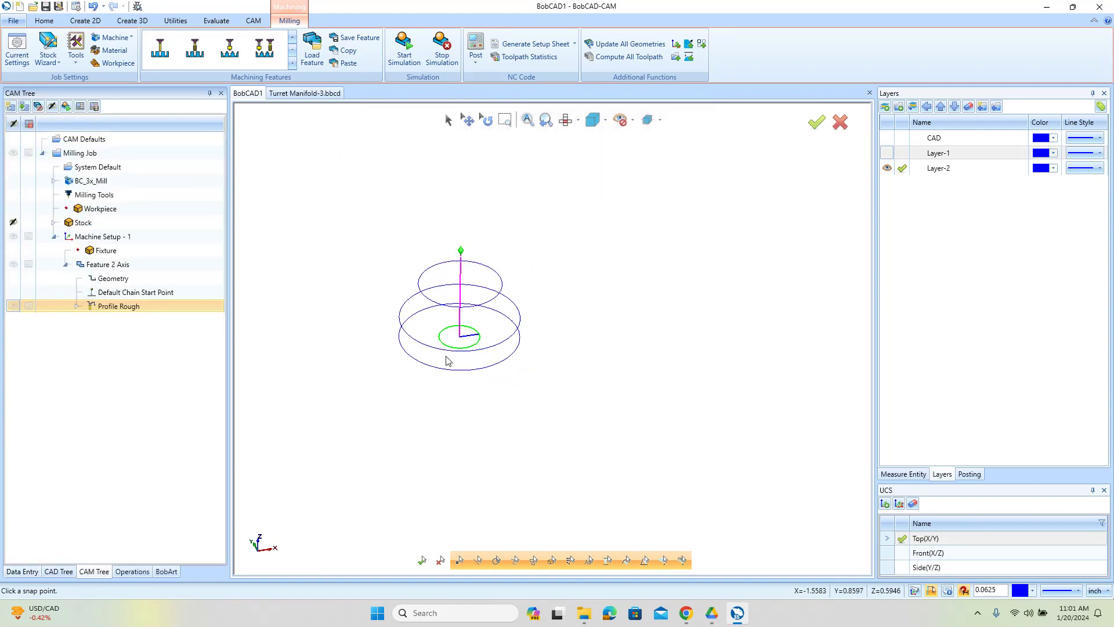
Switch the Profile Rough pattern to Side Roughing with 0.05 stock remaining and 3 passes, and compute the toolpath.
scroll(485, 301, "up", 1)
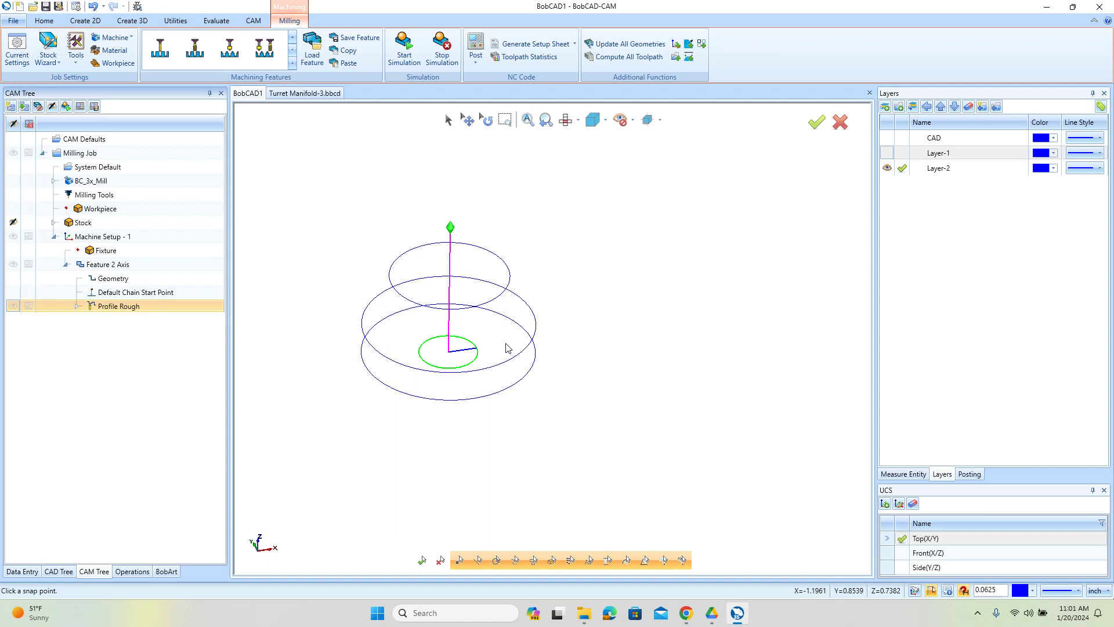
double_click(118, 307)
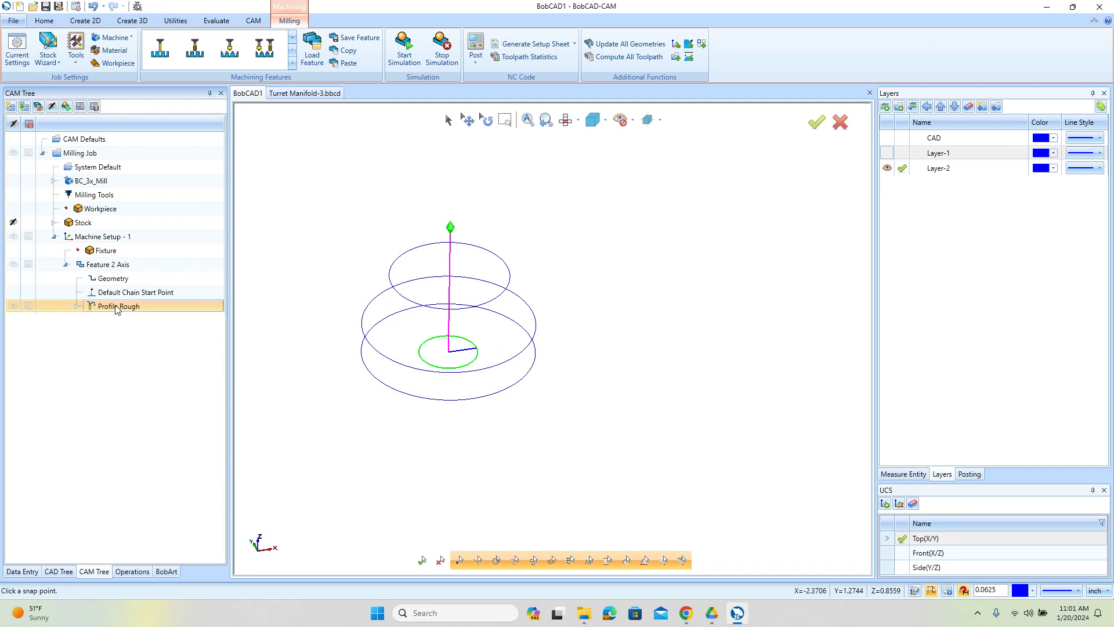
left_click(360, 195)
left_click(444, 188)
double_click(567, 236)
type(".05")
double_click(565, 267)
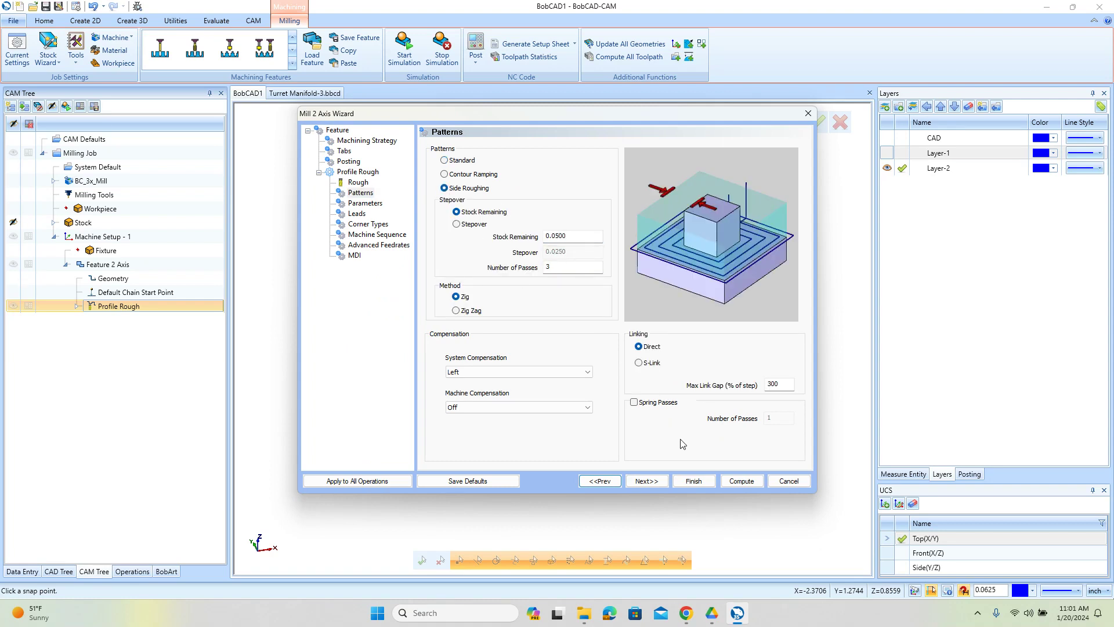
left_click(742, 485)
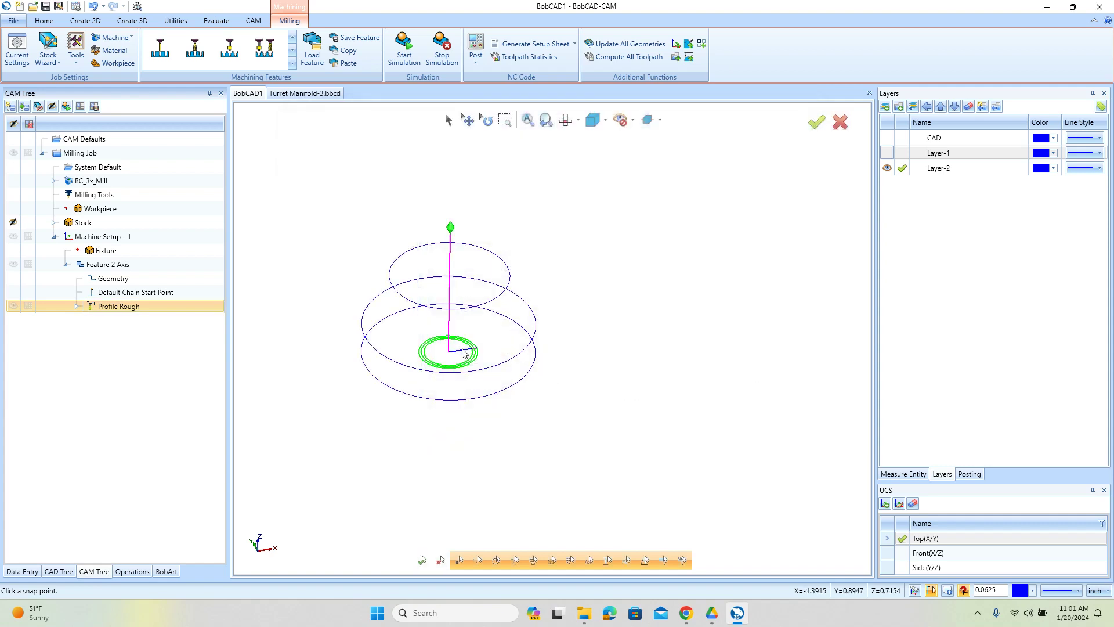
Backplot Profile Rough move by move through its three side passes and the return to the bore center, and close the backplot.
scroll(462, 356, "up", 5)
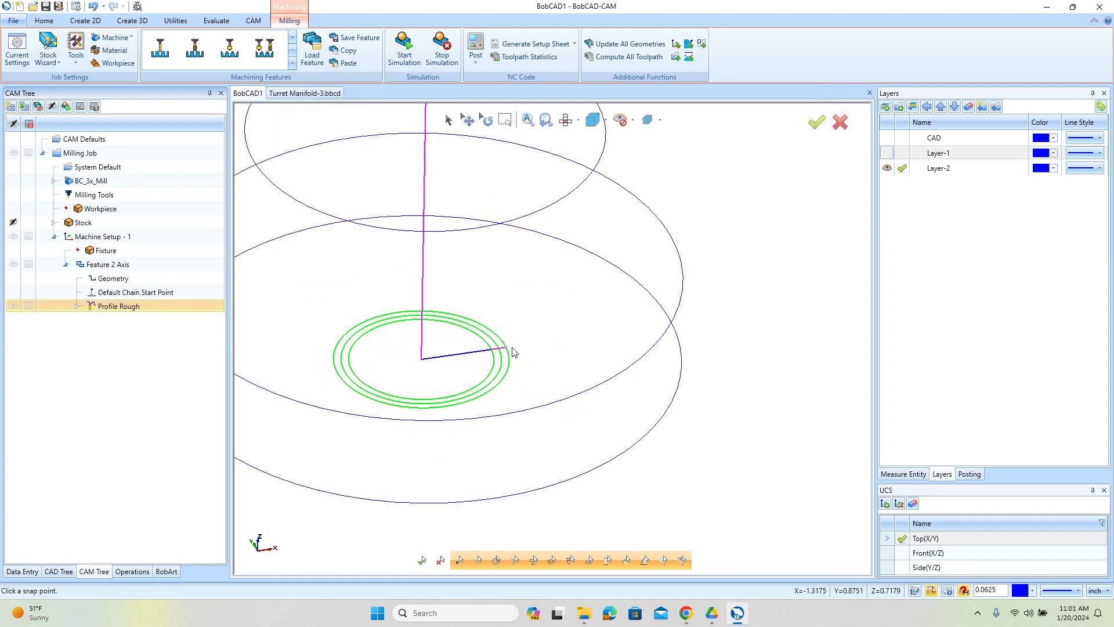
right_click(105, 308)
left_click(145, 378)
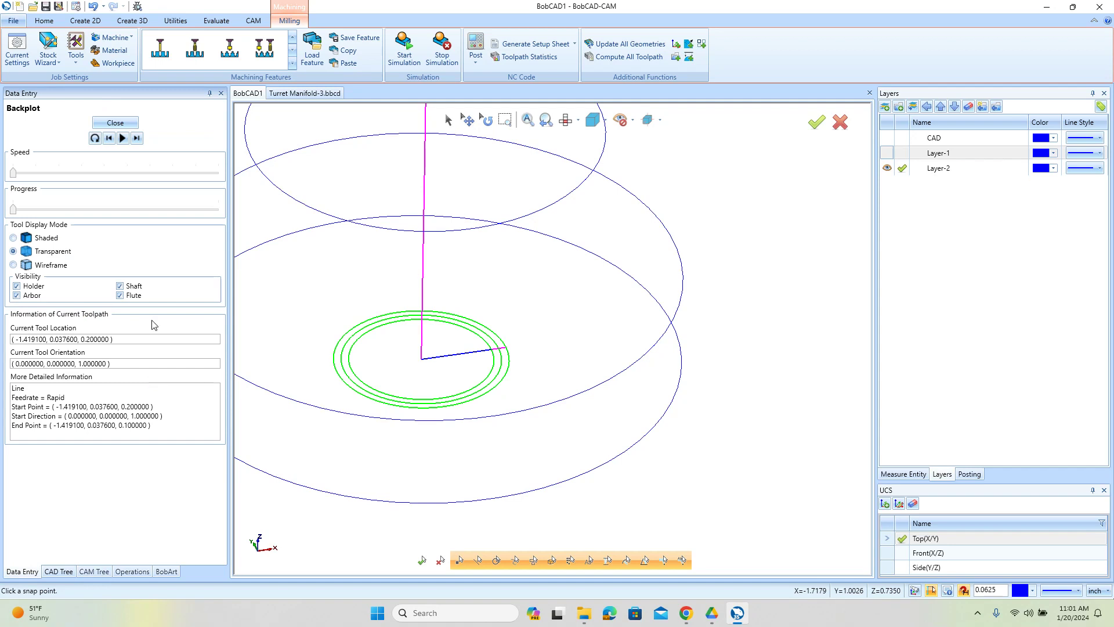
left_click(137, 139)
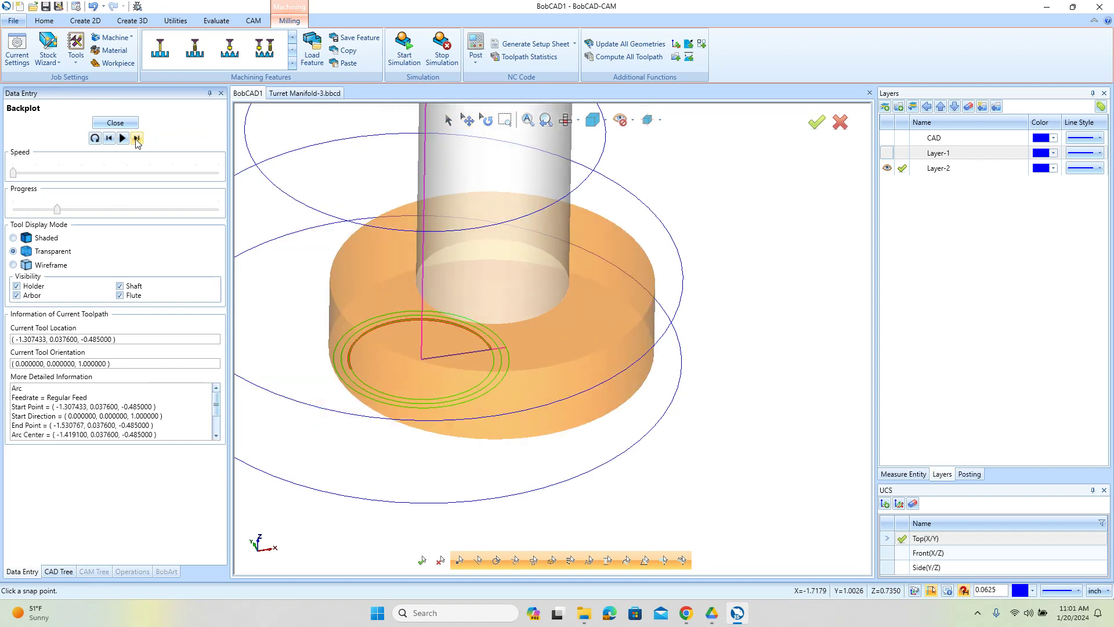
left_click(136, 140)
scroll(516, 359, "up", 2)
scroll(516, 361, "up", 1)
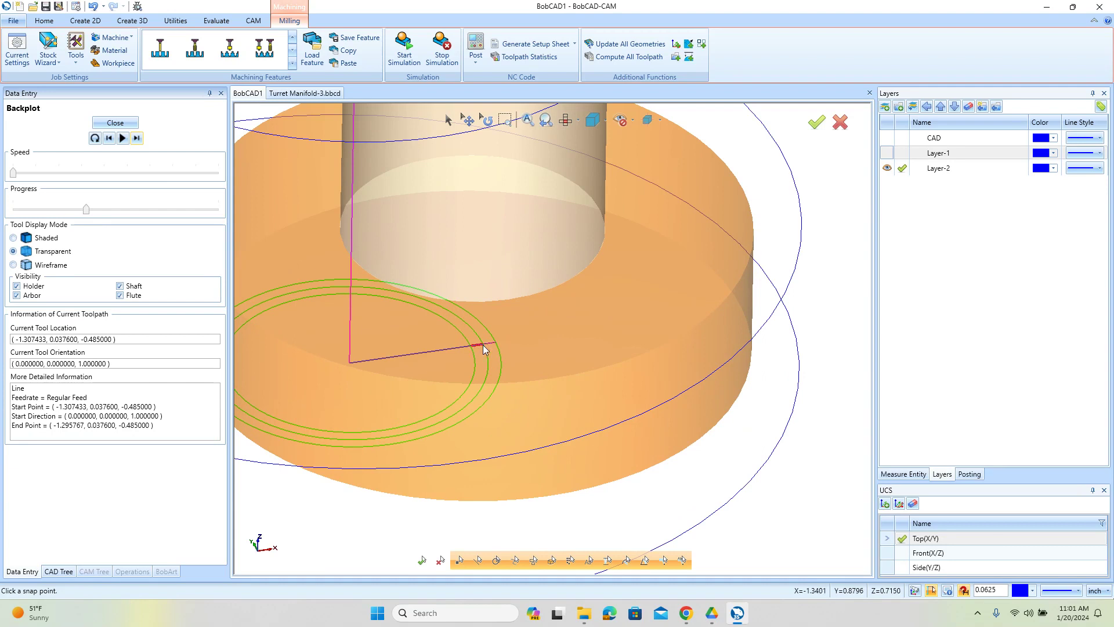
left_click(137, 139)
left_click(136, 139)
left_click(136, 139)
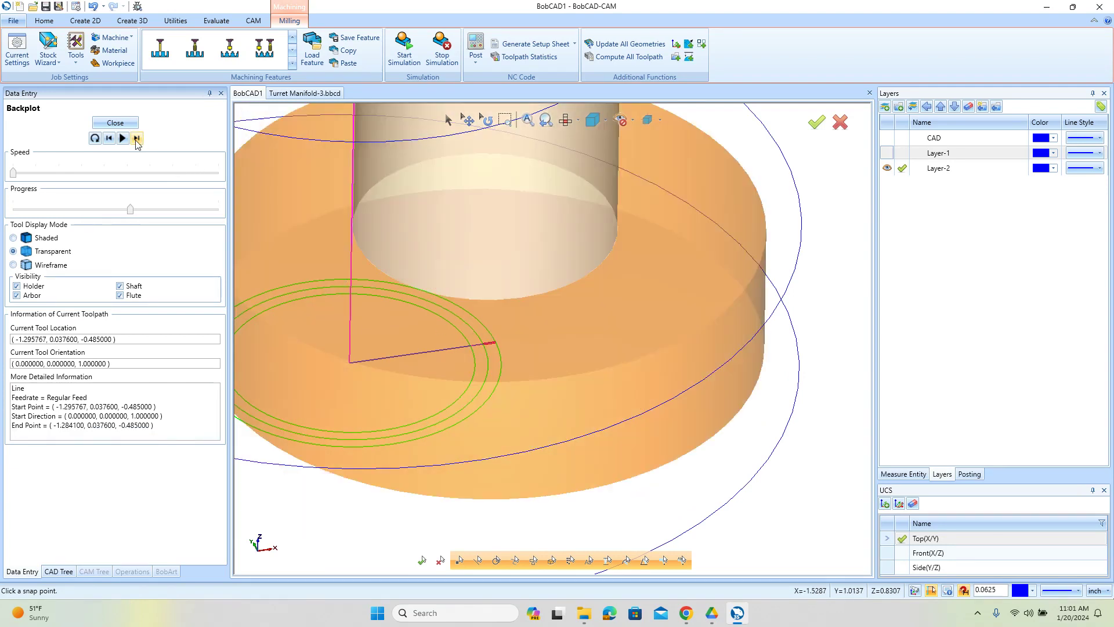
left_click(137, 139)
left_click(136, 139)
left_click(136, 139)
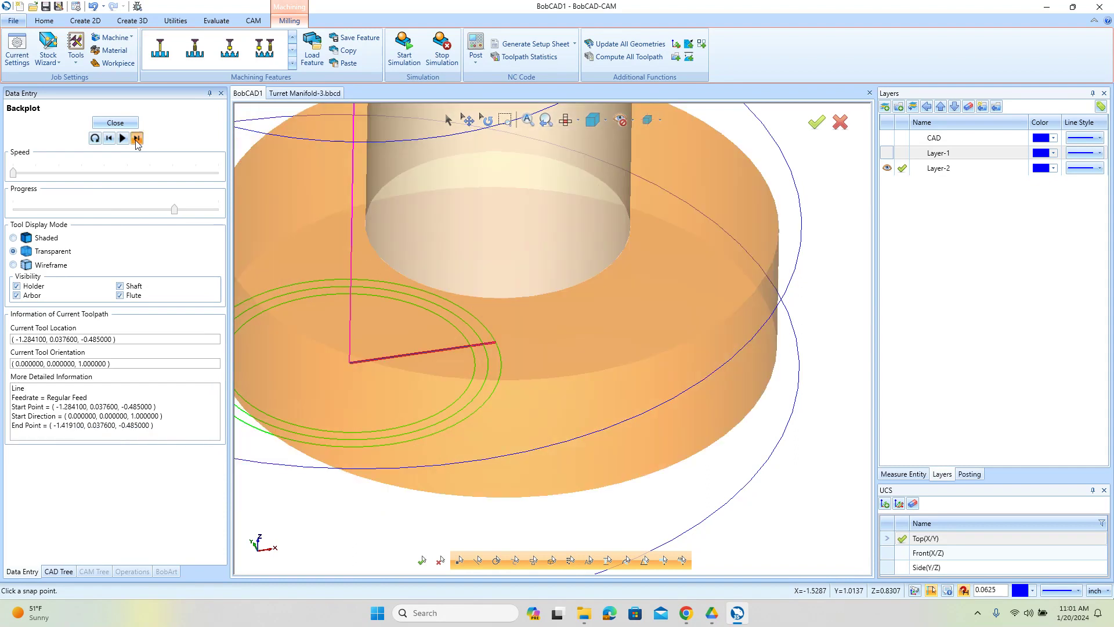
scroll(468, 327, "down", 3)
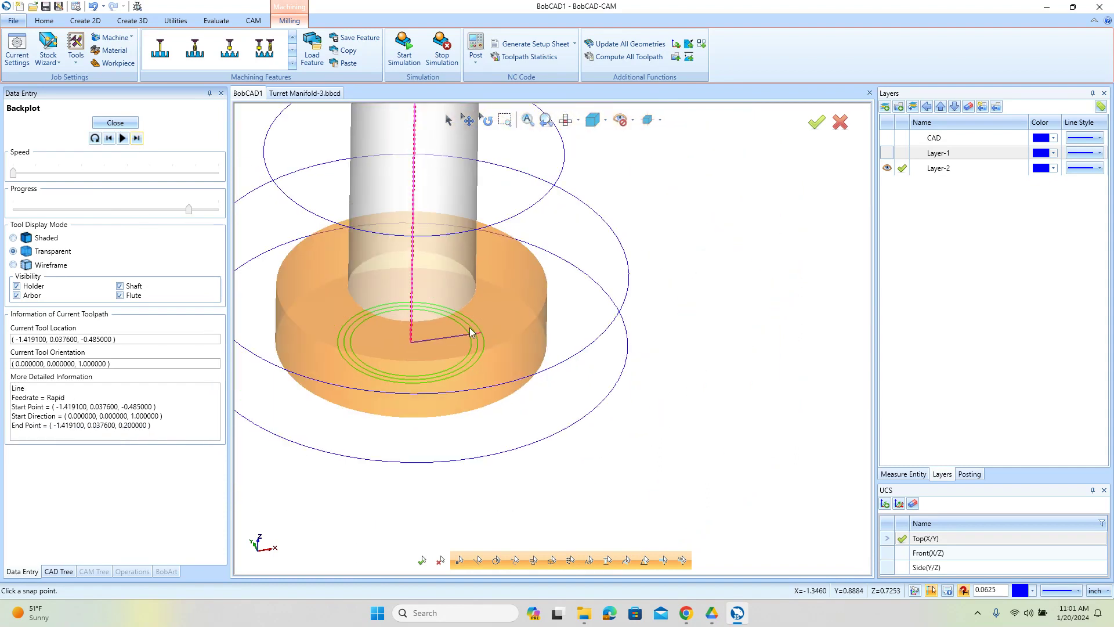
left_click(115, 122)
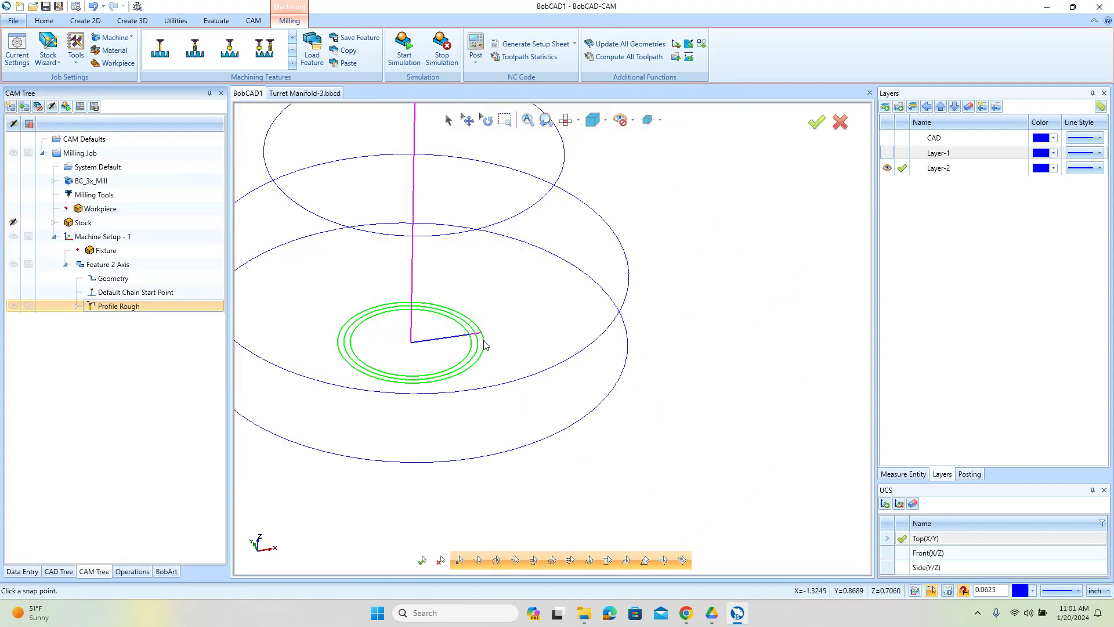
Change the Profile Rough depth method to Multiple Steps with even depths, and compute the toolpath.
double_click(118, 306)
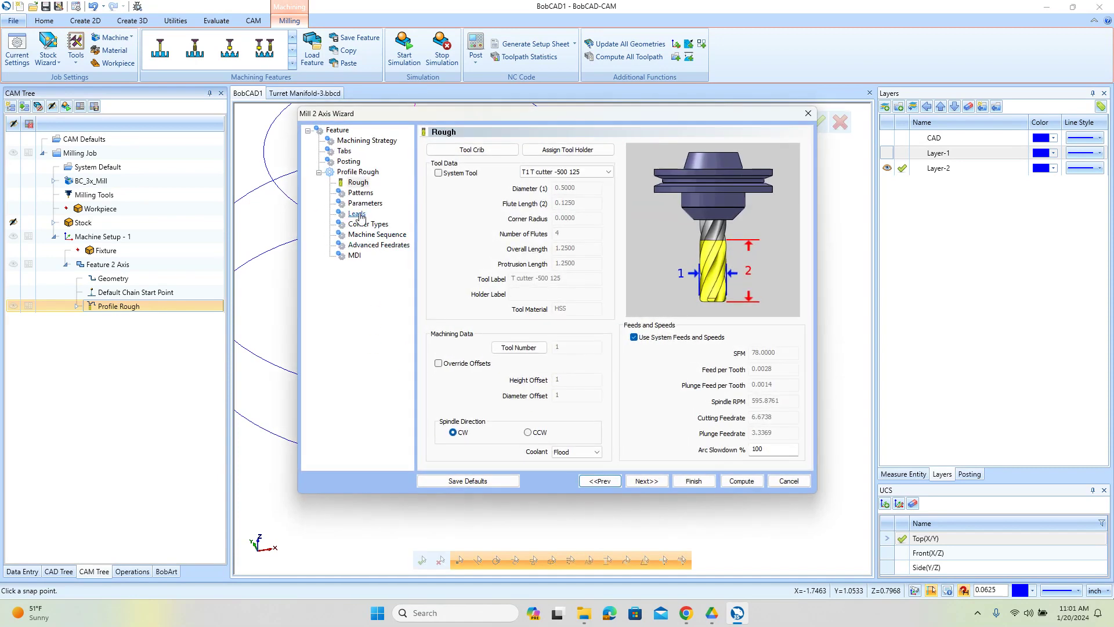
left_click(365, 203)
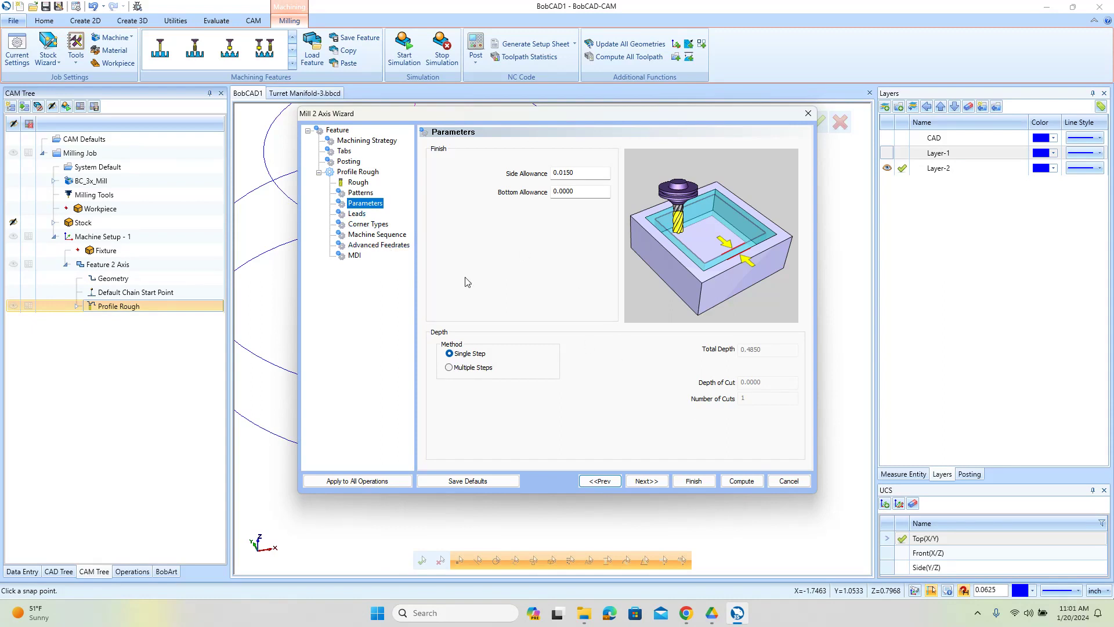
left_click(452, 368)
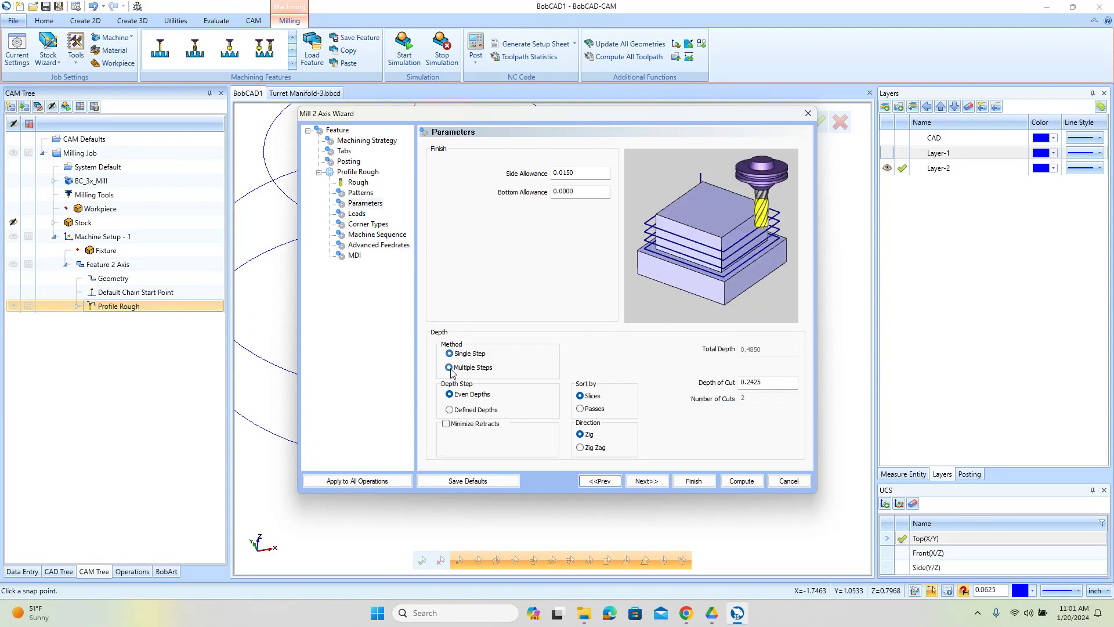
left_click(470, 424)
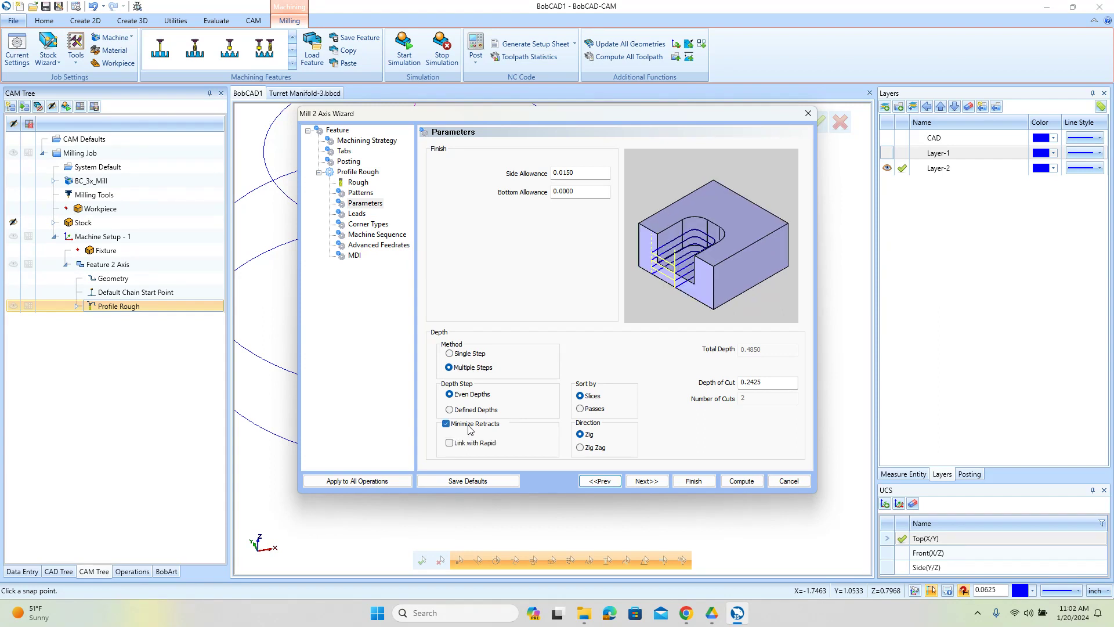
left_click(738, 482)
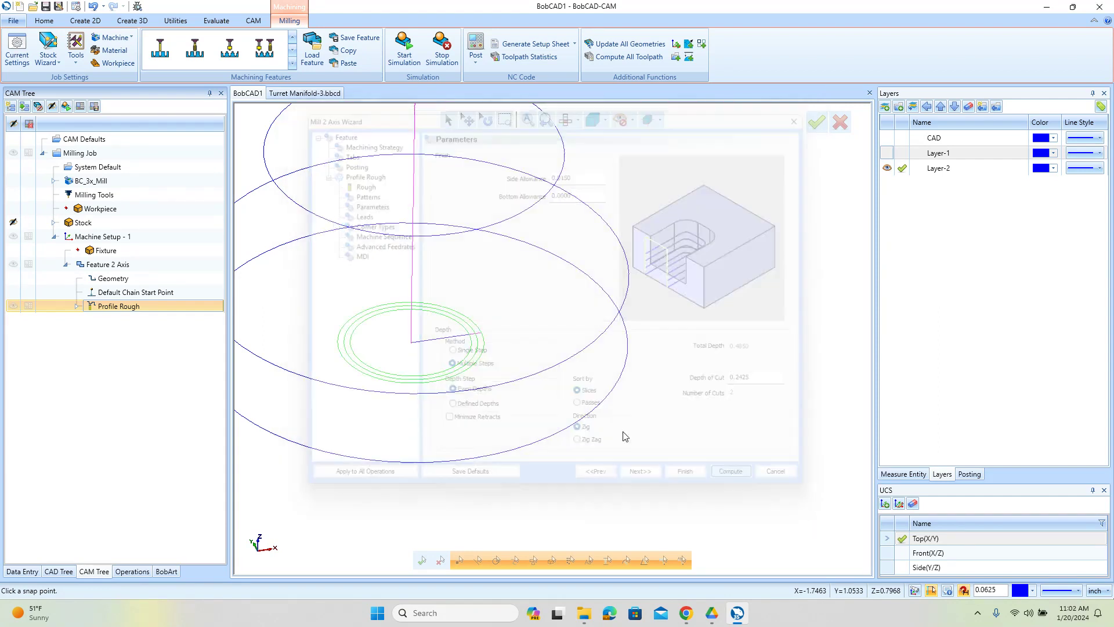
scroll(480, 292, "down", 2)
middle_click_drag(482, 295, 530, 375)
scroll(510, 353, "down", 2)
scroll(486, 370, "up", 2)
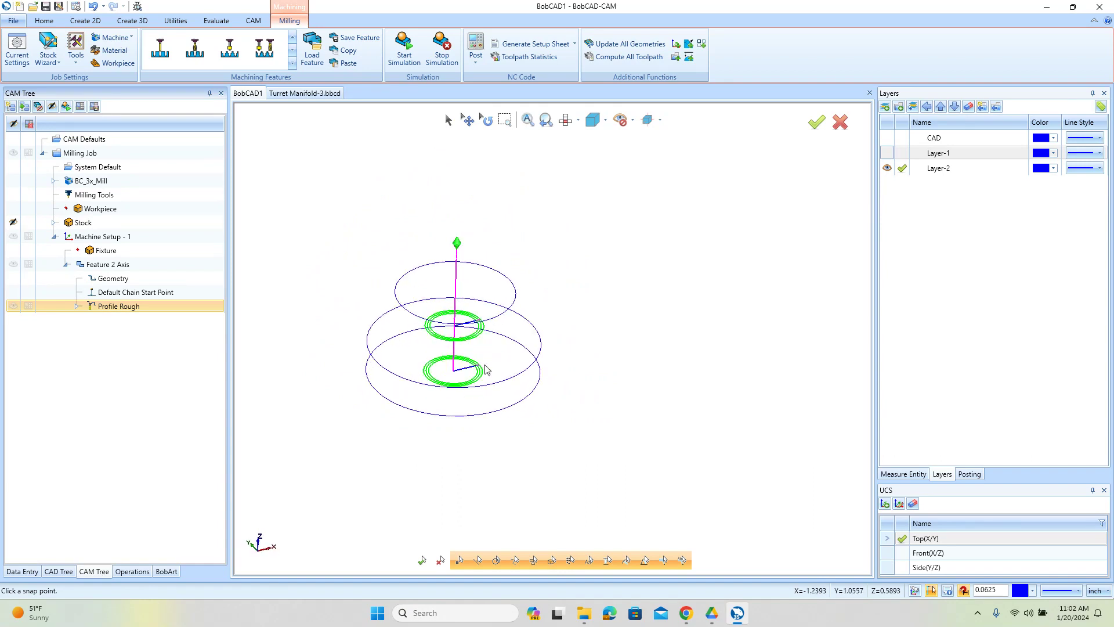
Hide the profile feature's toolpath and create a Mill 2 Axis feature on the middle circle, with its depth picked from the lowest circle.
left_click(66, 265)
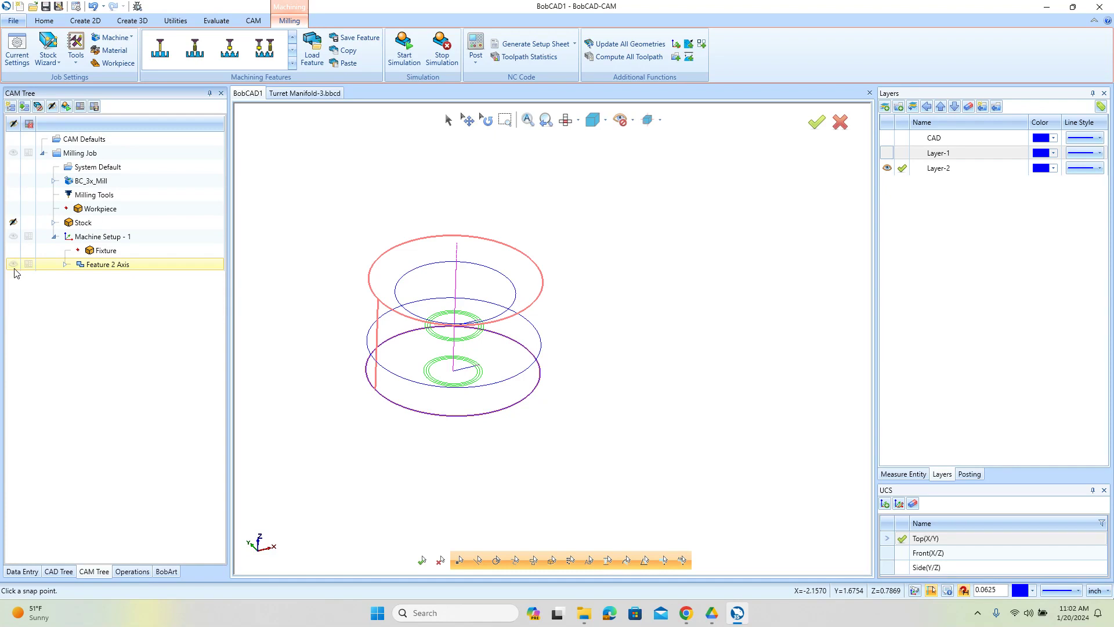
left_click(13, 265)
left_click(98, 242)
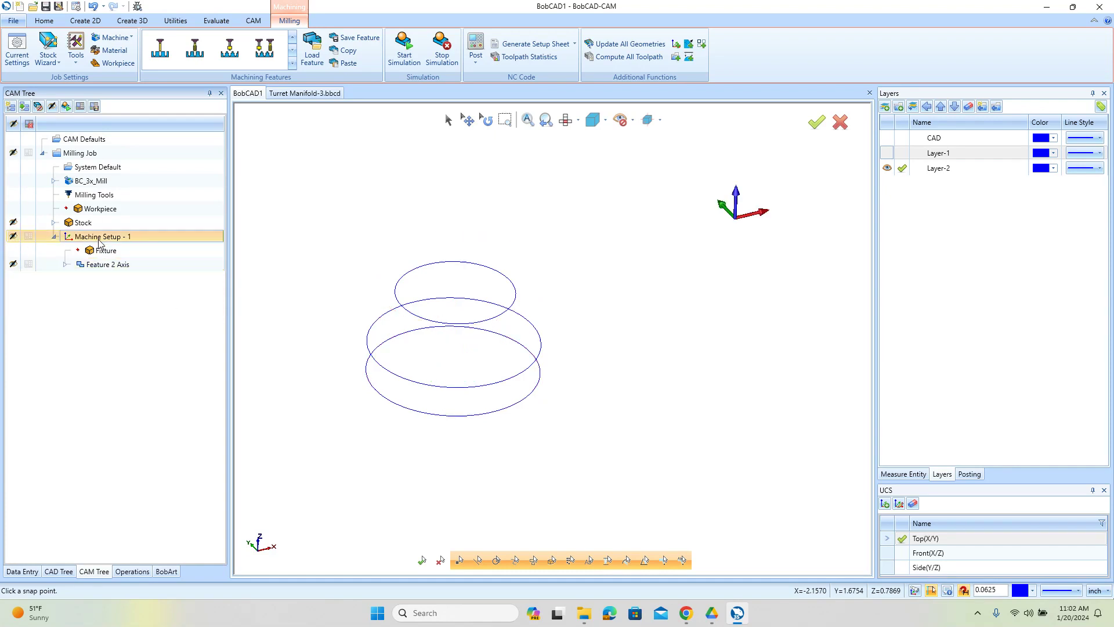
right_click(99, 241)
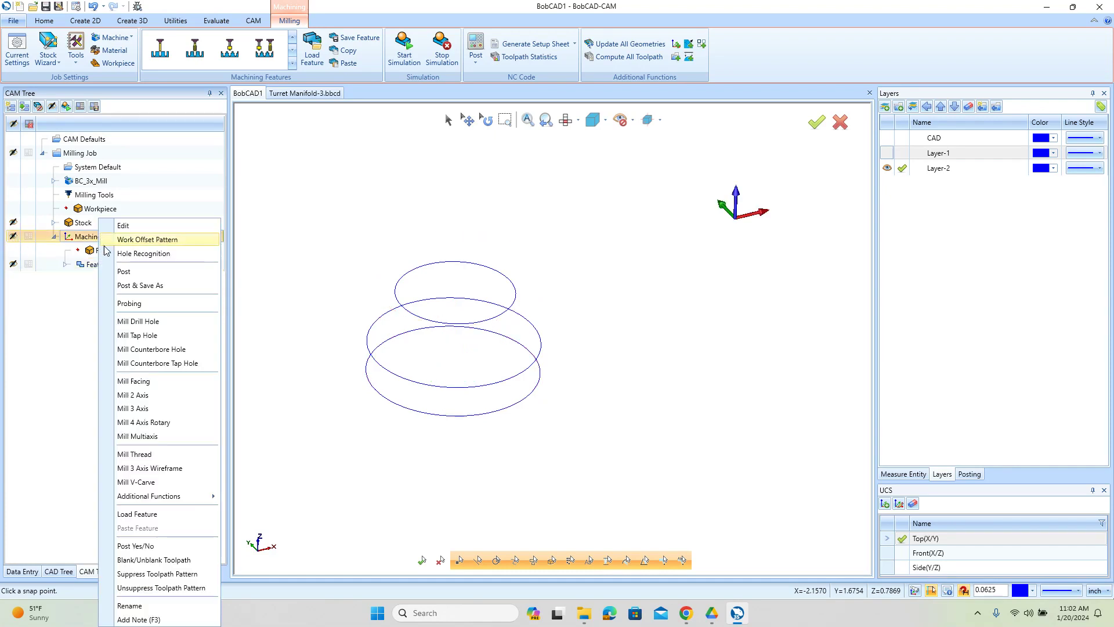
left_click(183, 401)
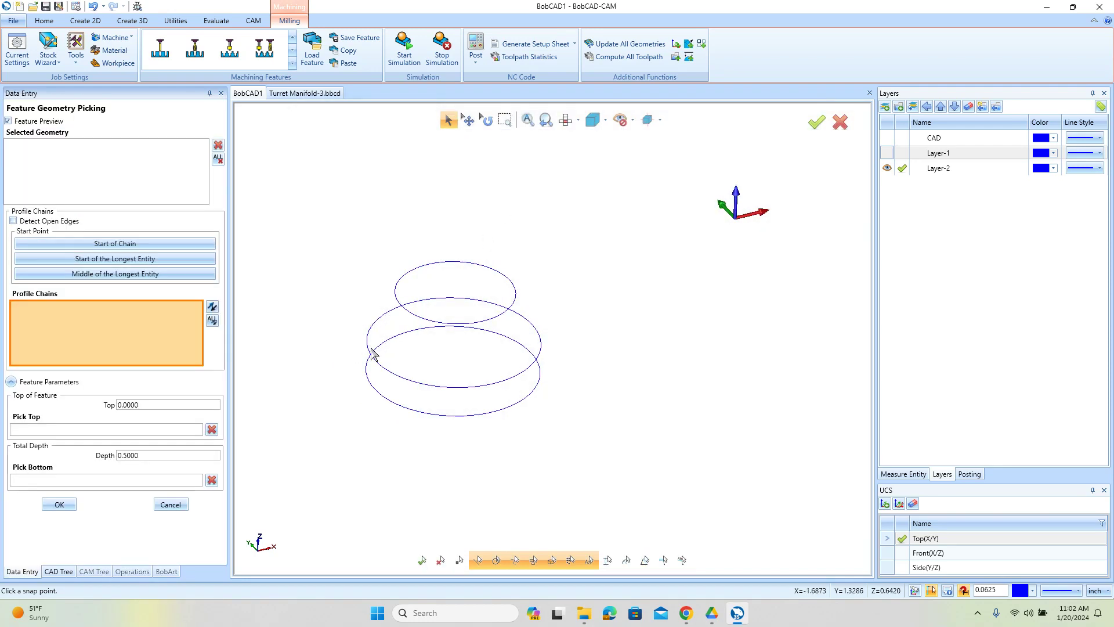
left_click(369, 347)
left_click(371, 351)
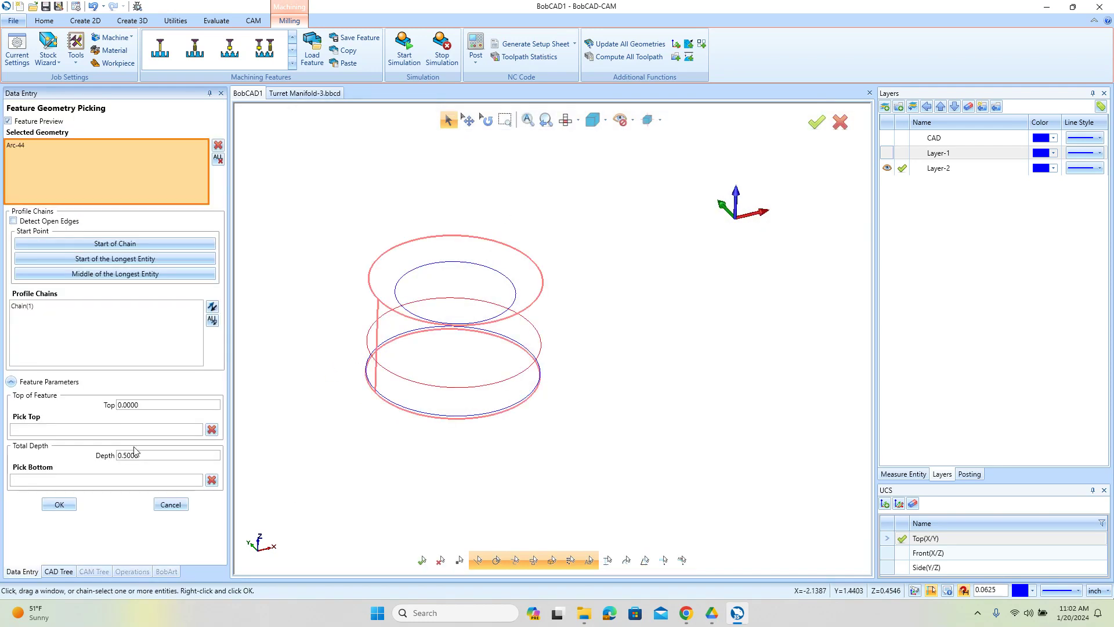
left_click(131, 480)
left_click(392, 407)
left_click(59, 504)
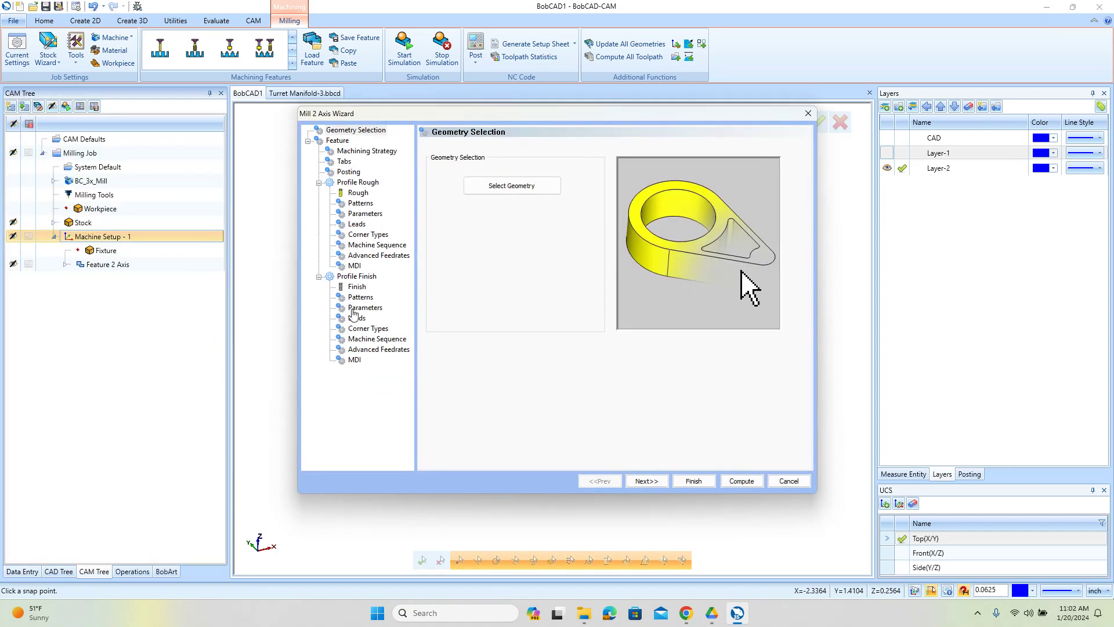
Set the new feature's machining strategy to Pocketing and remove the Profile Finish operation, keeping only Pocket.
left_click(481, 180)
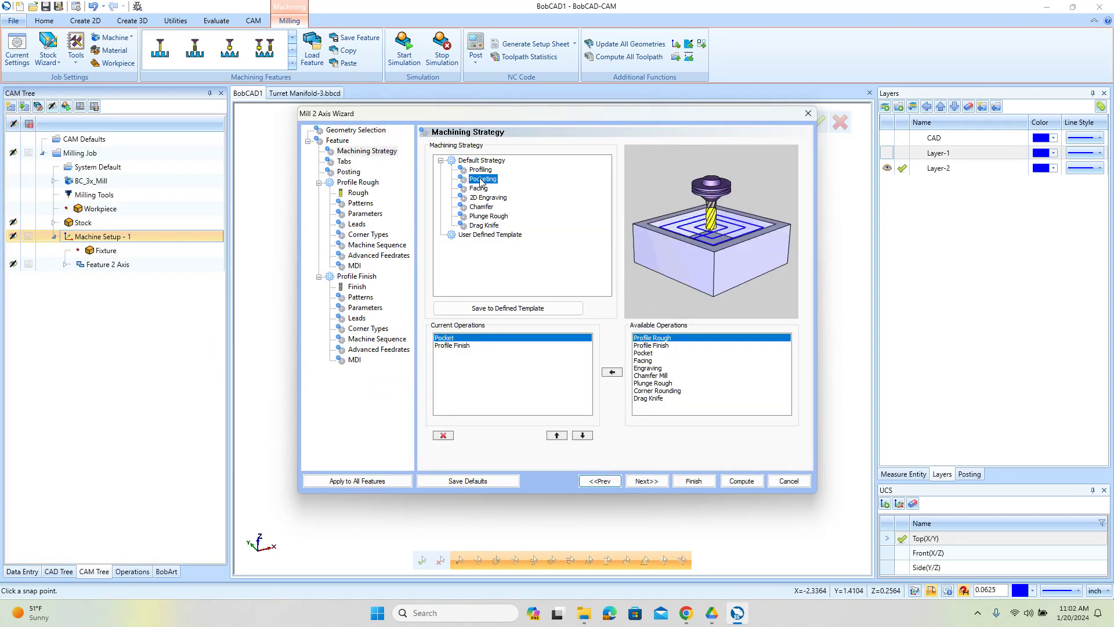
left_click(458, 345)
left_click(444, 435)
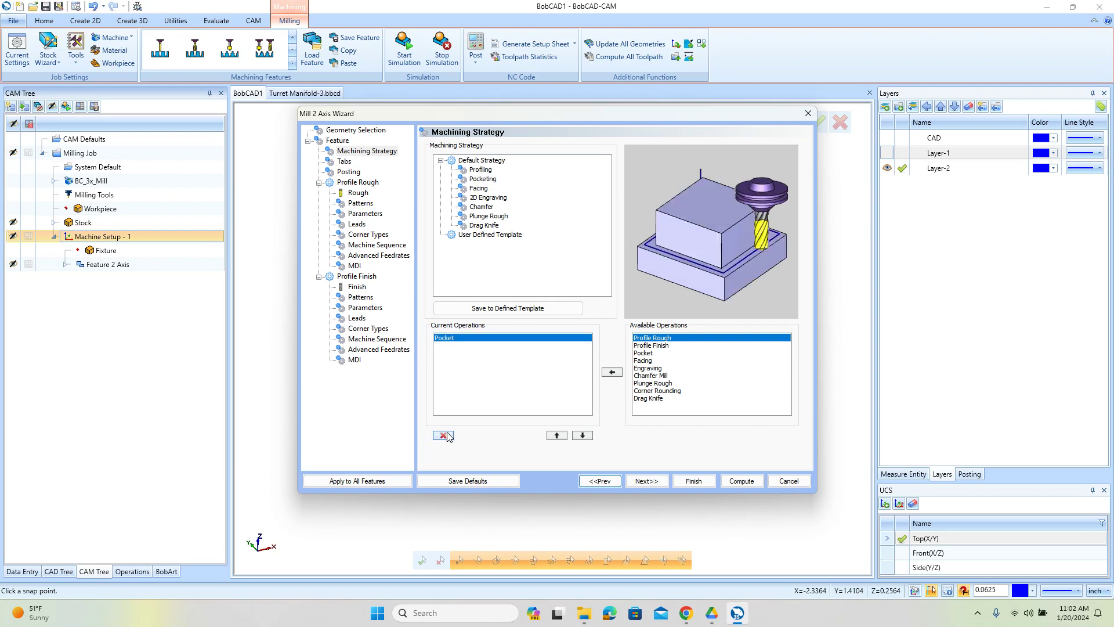
left_click(646, 480)
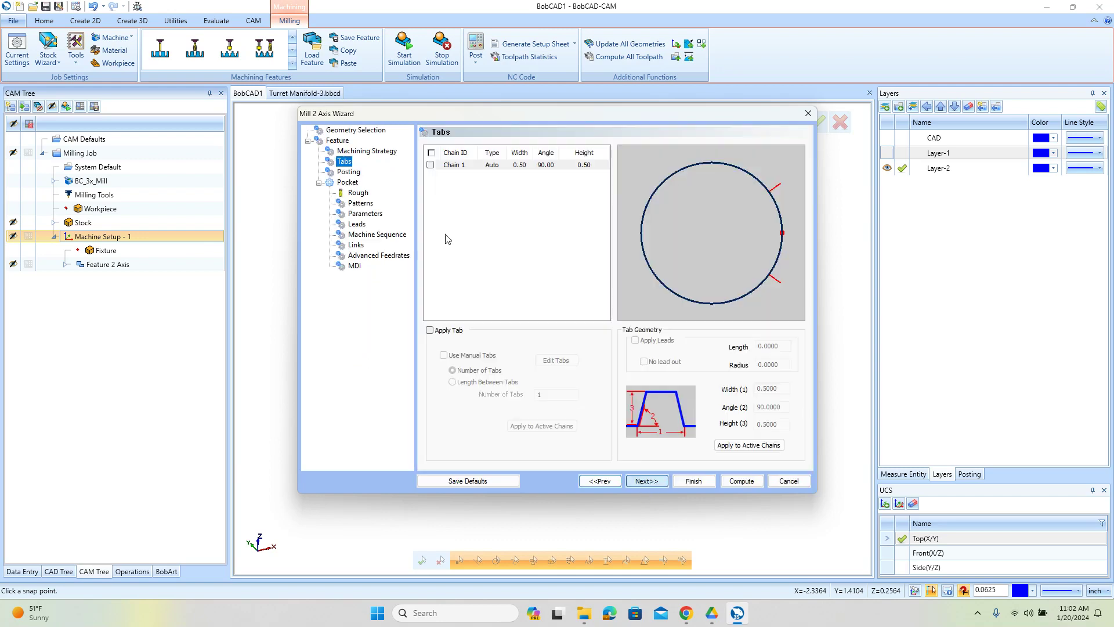
Assign the T cutter -500 125 from the tool crib to the Pocket operation.
left_click(358, 193)
left_click(472, 150)
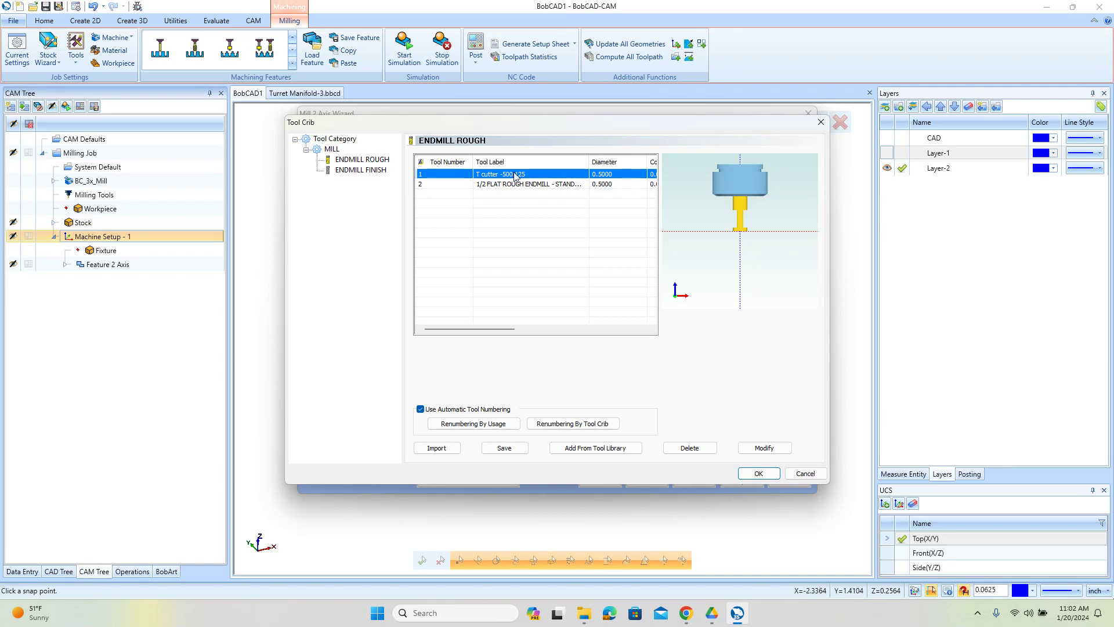
left_click(756, 474)
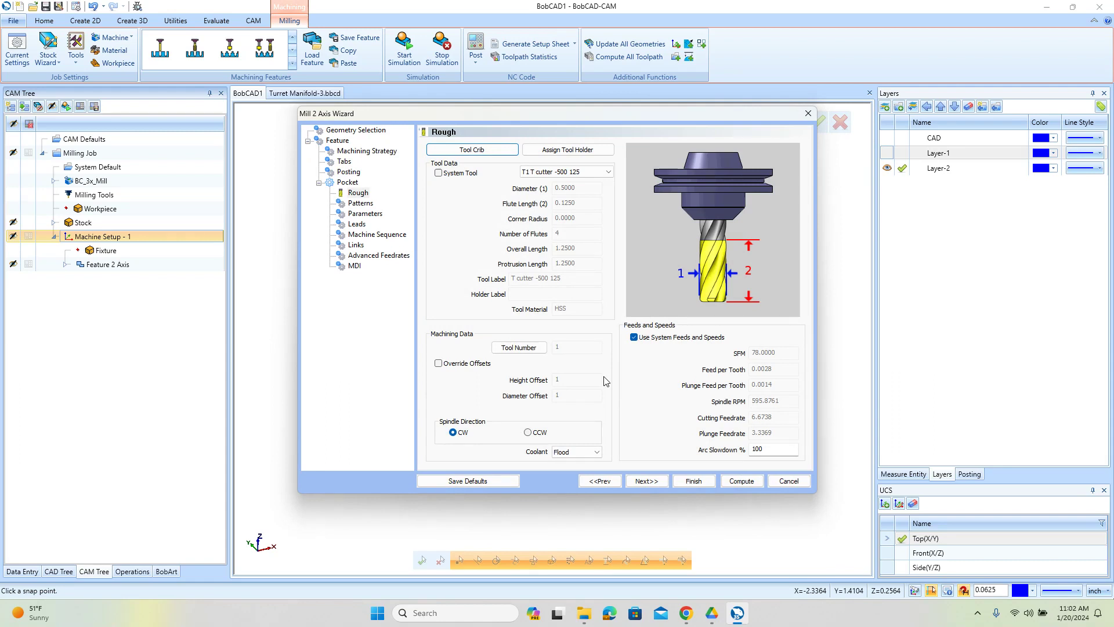
Enable the spiral for circular pockets on the Standard Pocket pattern, set the stepover to 10 %, and compute the toolpath.
left_click(366, 204)
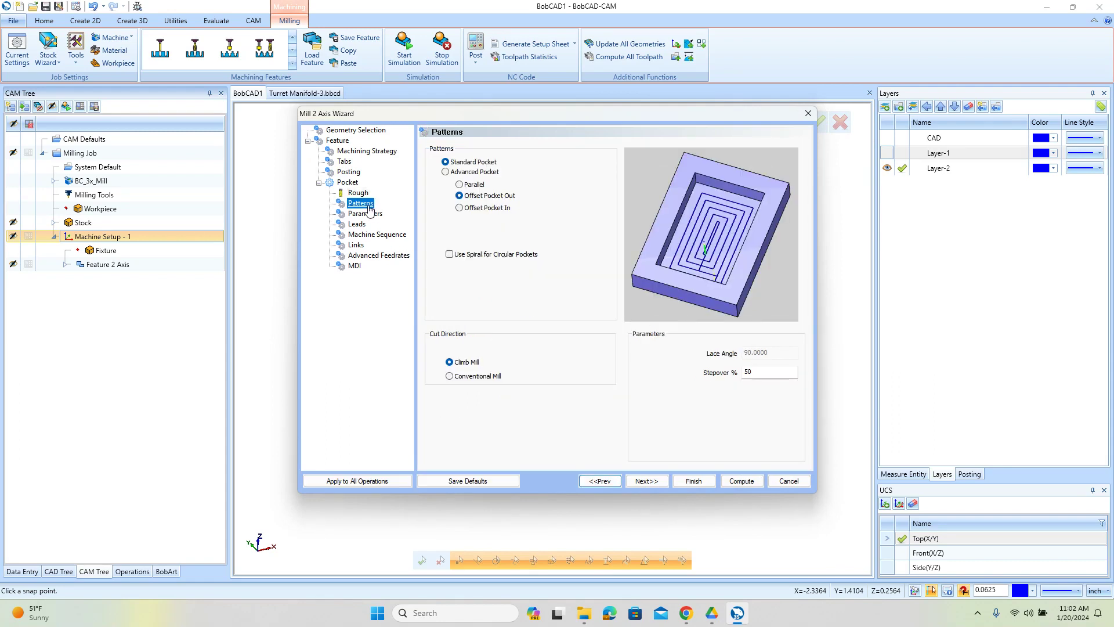
left_click(450, 255)
key("Tab")
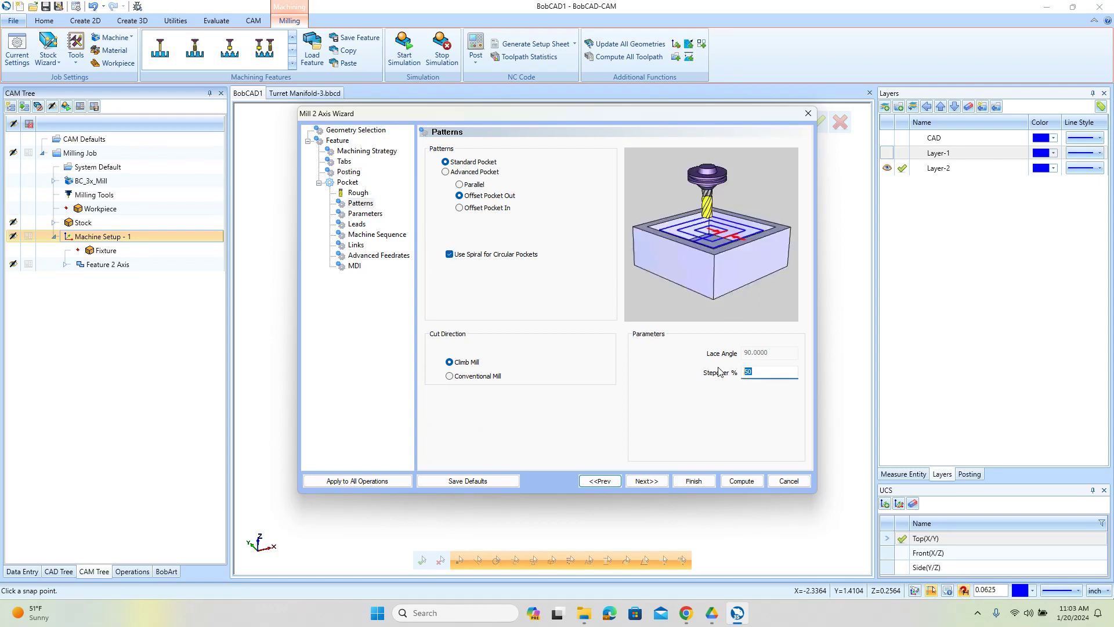
type("10")
left_click(741, 480)
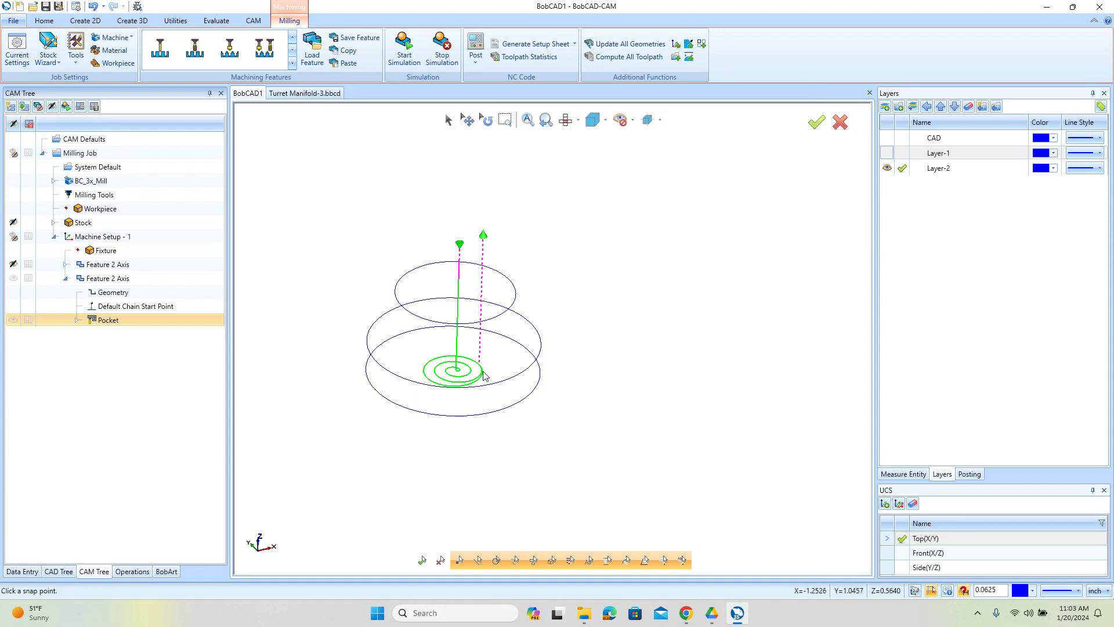
Examine the spiral pocket toolpath and step through the Pocket operation's backplot, checking the plunge, the circular cut and the retract.
scroll(454, 363, "up", 2)
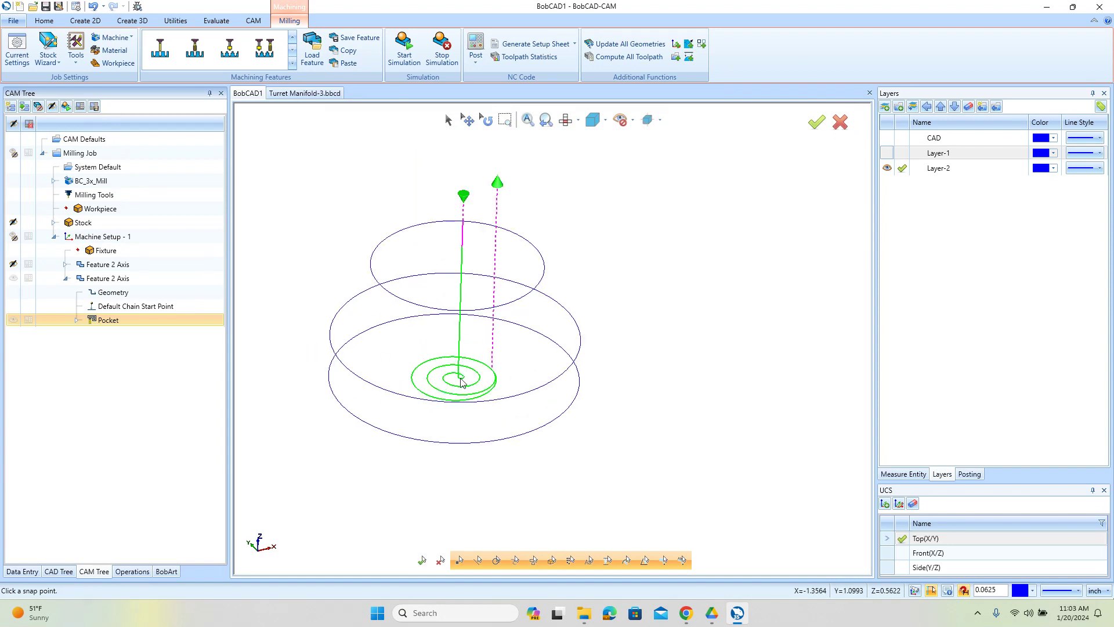
key("F5")
scroll(560, 290, "up", 2)
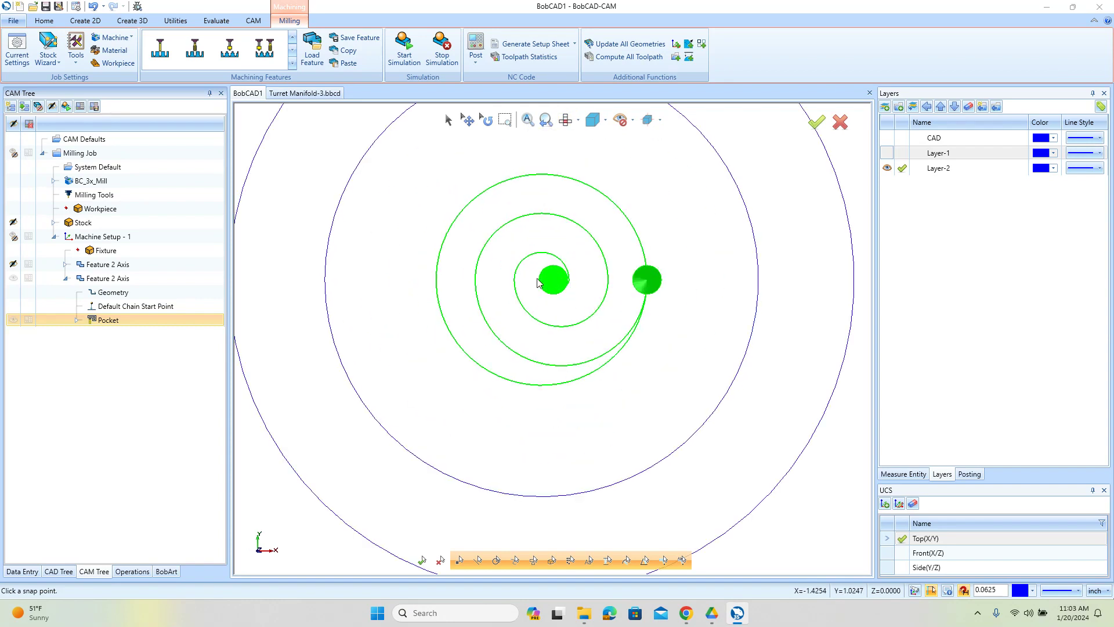
scroll(663, 284, "down", 2)
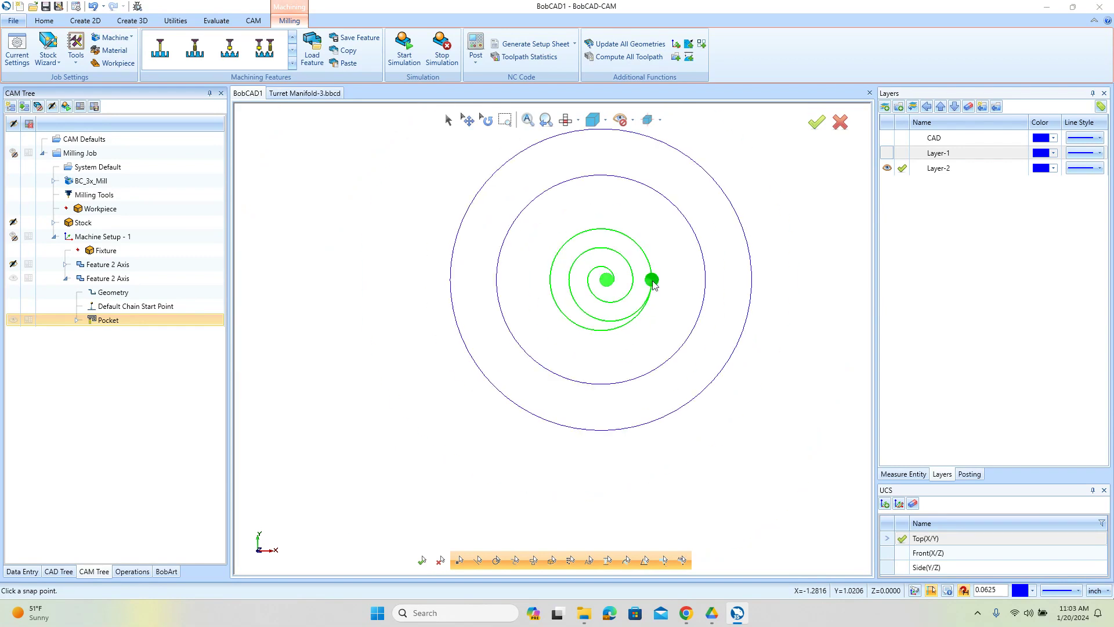
mouse_move(625, 341)
middle_mouse_down()
mouse_move(625, 360)
mouse_move(639, 327)
middle_mouse_up()
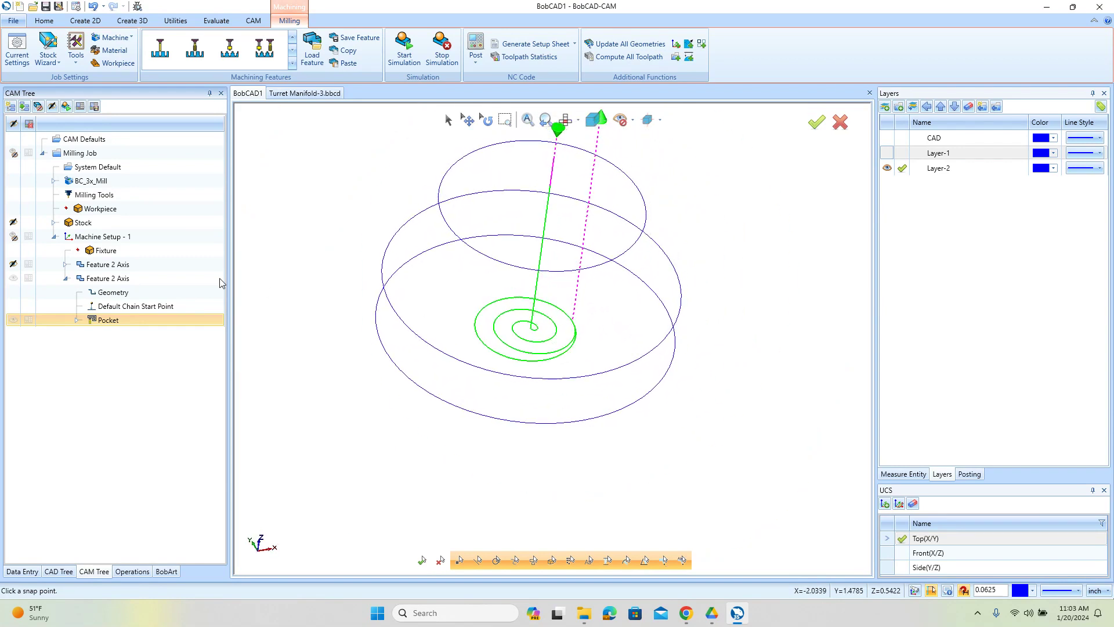
right_click(103, 324)
left_click(150, 397)
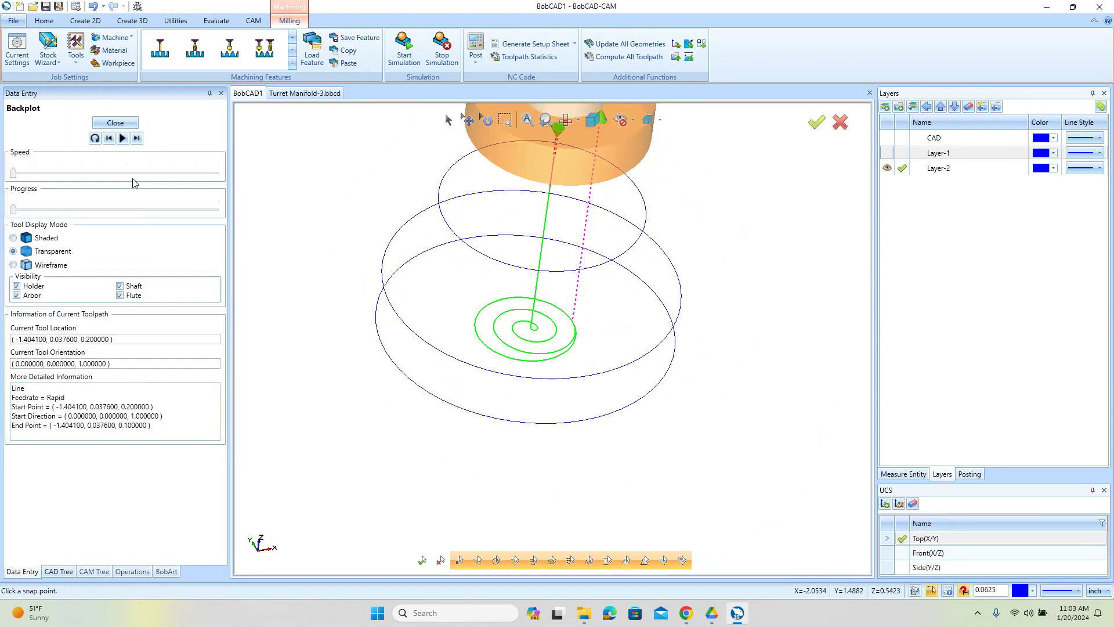
left_click(137, 138)
left_click(137, 138)
left_click(137, 139)
left_click(137, 139)
left_click(136, 139)
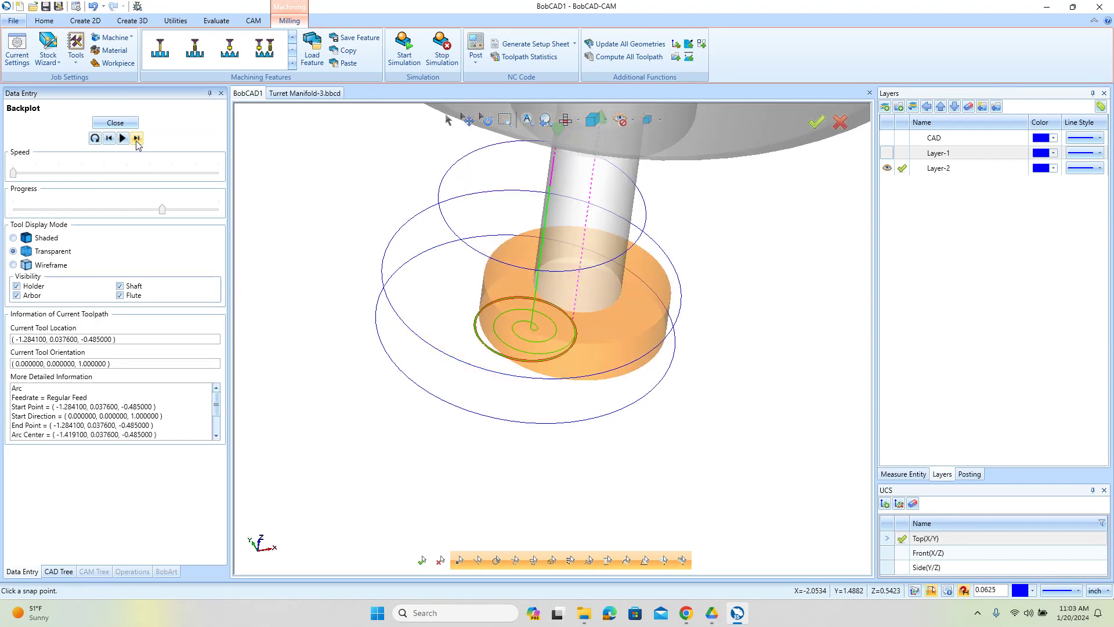
left_click(137, 139)
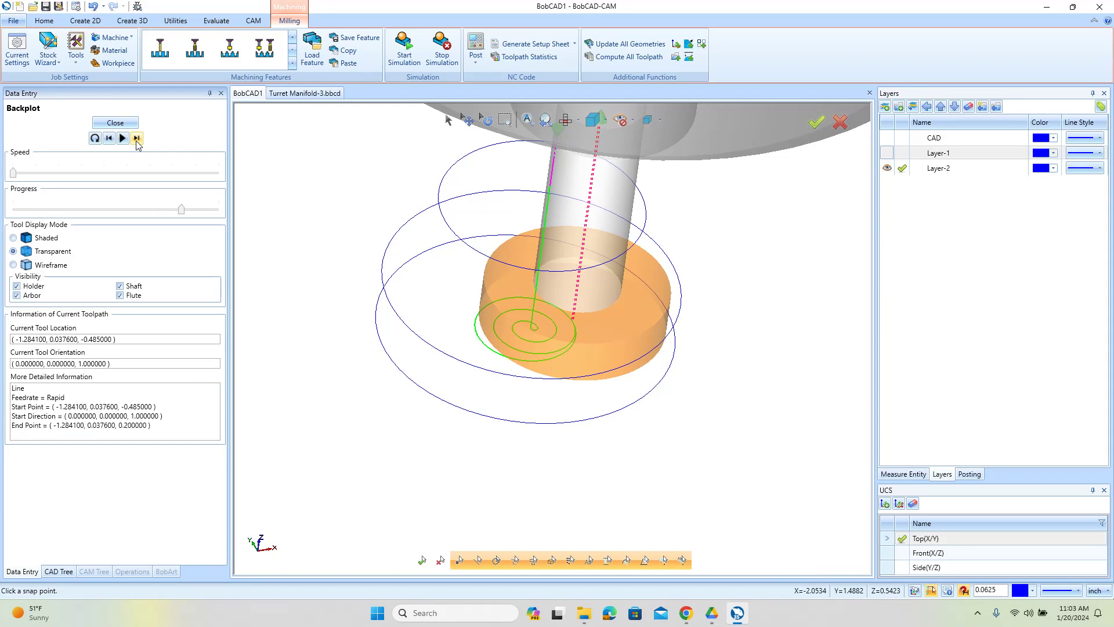
left_click(137, 140)
mouse_move(605, 355)
middle_mouse_down()
mouse_move(604, 311)
mouse_move(613, 336)
middle_mouse_up()
left_click(115, 122)
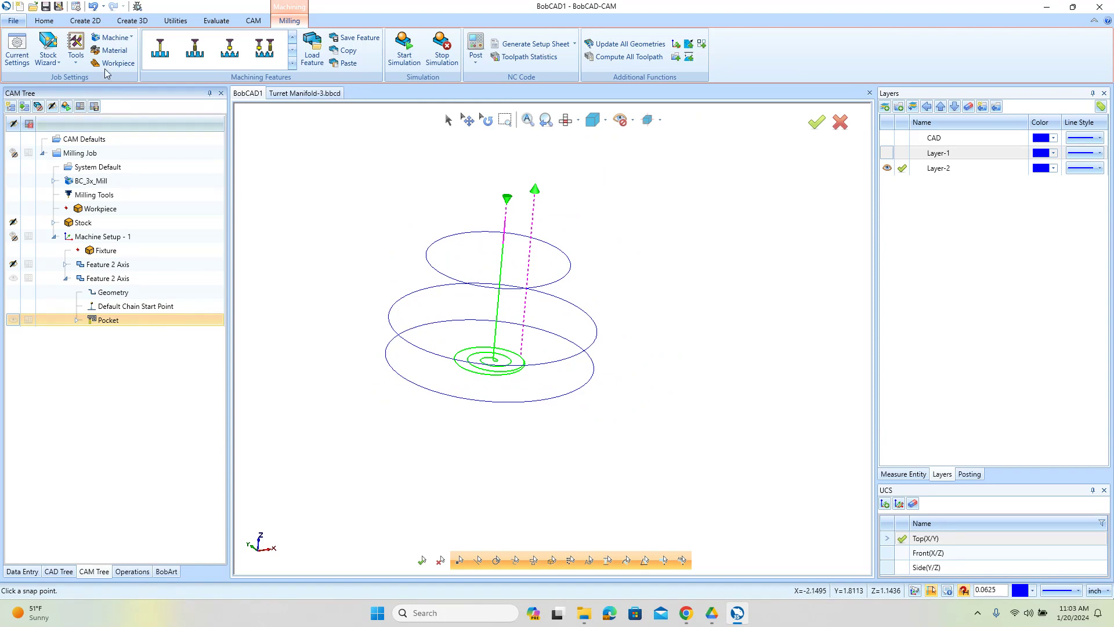
left_click(85, 21)
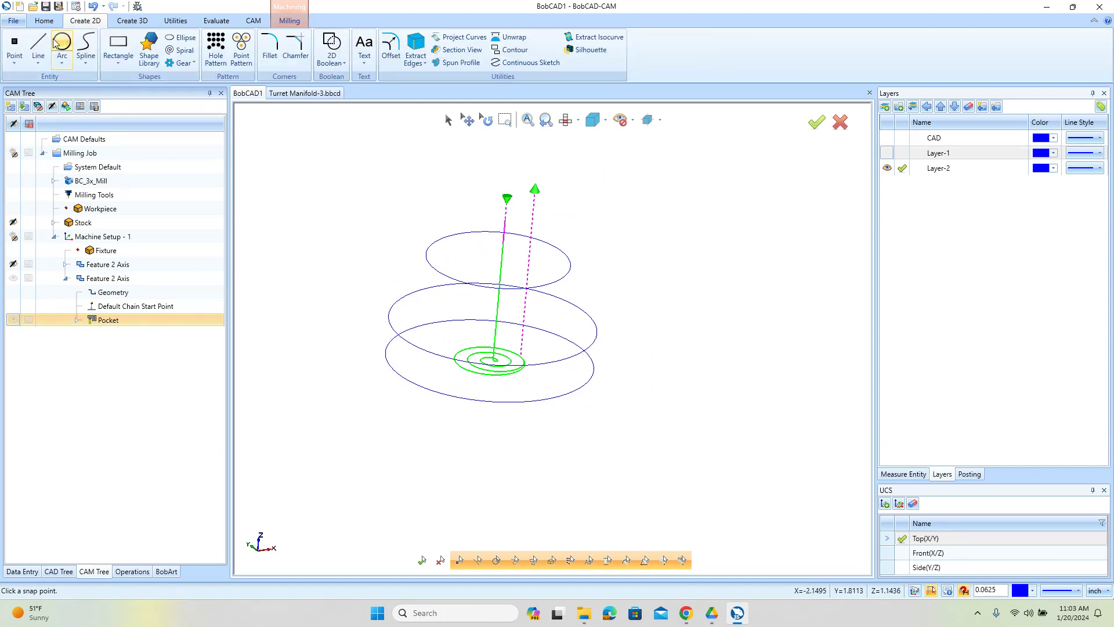
left_click(14, 43)
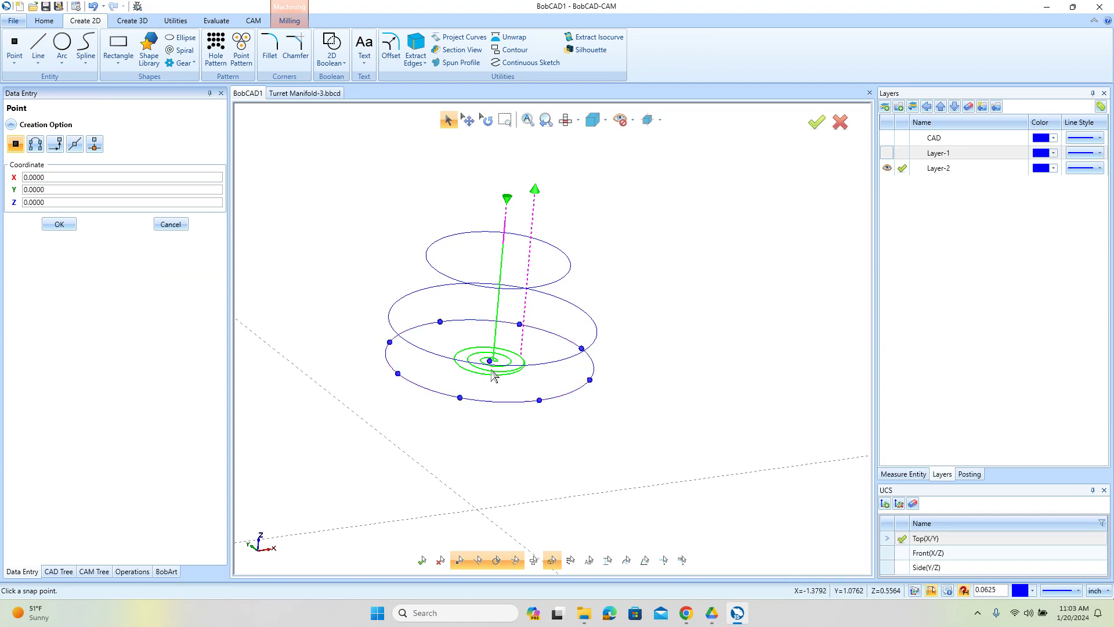
right_click(356, 270)
left_click(389, 297)
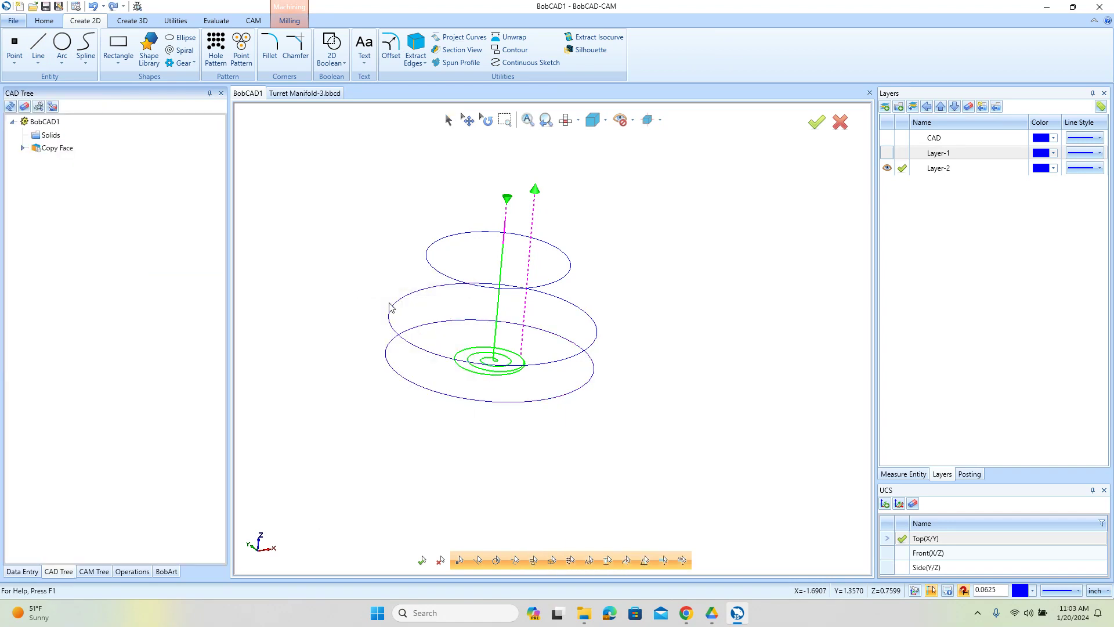
Create a point at the center of the lowest circle.
left_click(14, 43)
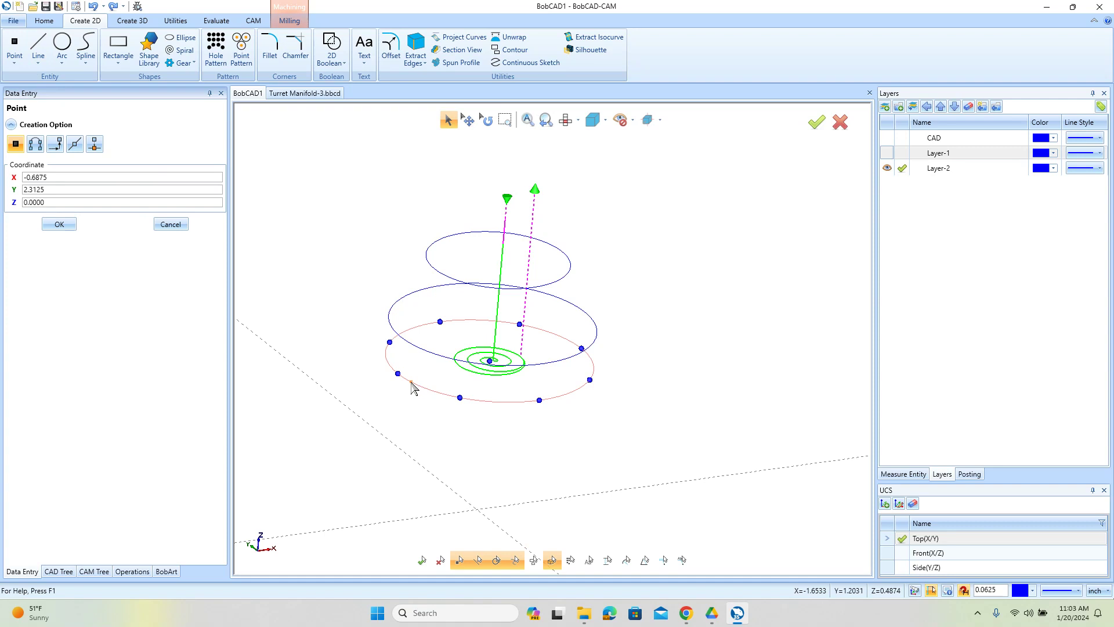
left_click(447, 386)
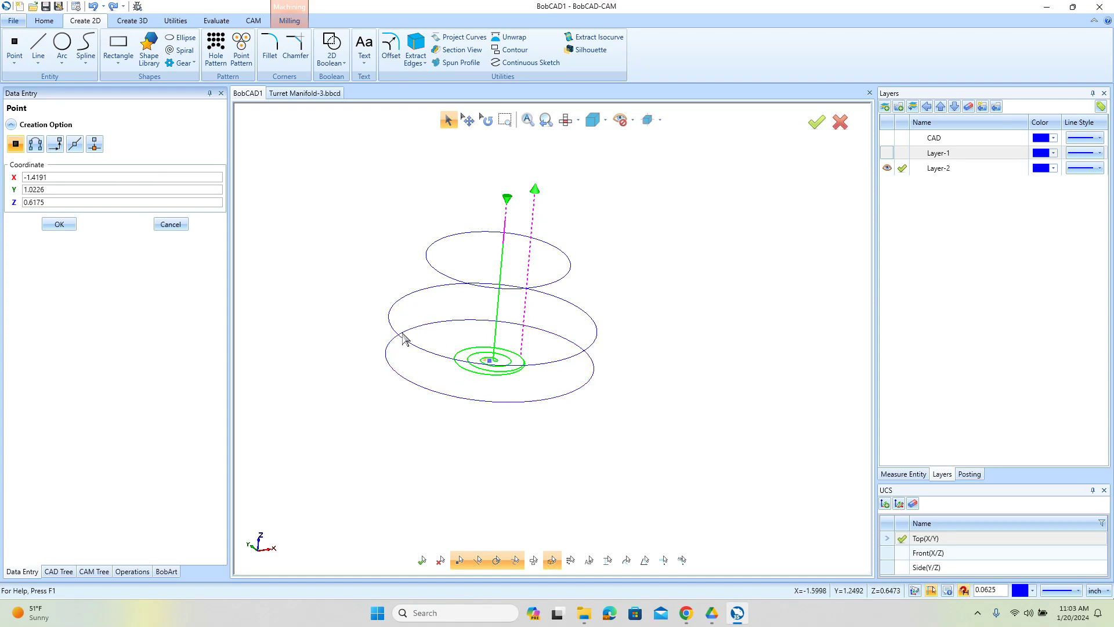
left_click(65, 226)
left_click(180, 227)
mouse_move(567, 345)
middle_mouse_down()
mouse_move(552, 351)
mouse_move(565, 377)
mouse_move(563, 361)
middle_mouse_up()
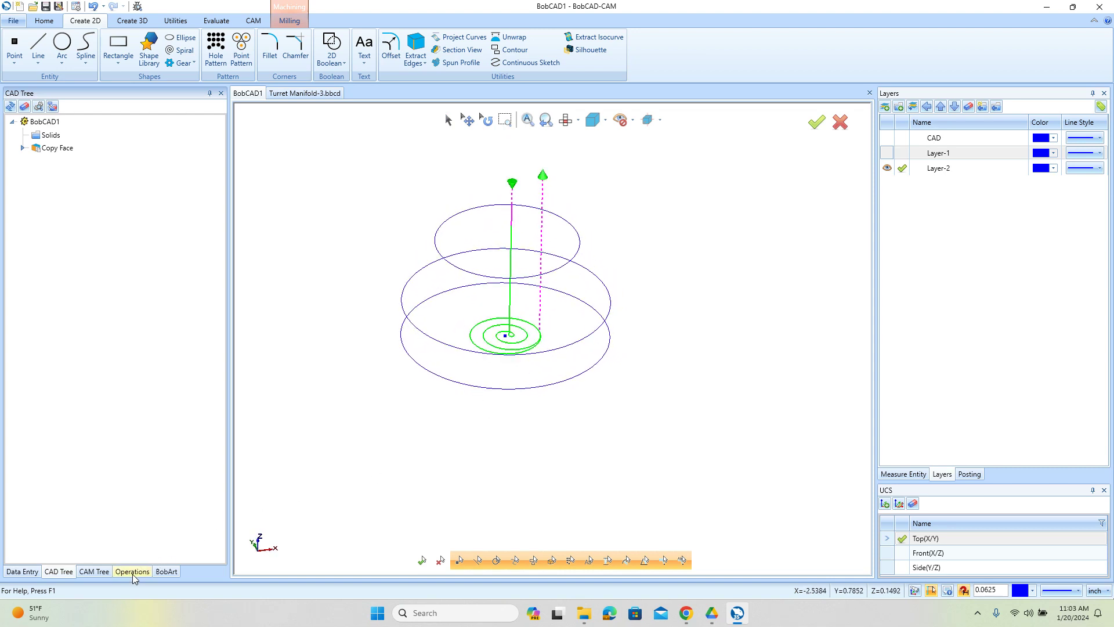
Assign the point at the lowest circle's center as the Pocket operation's Drill Tip Position.
left_click(94, 572)
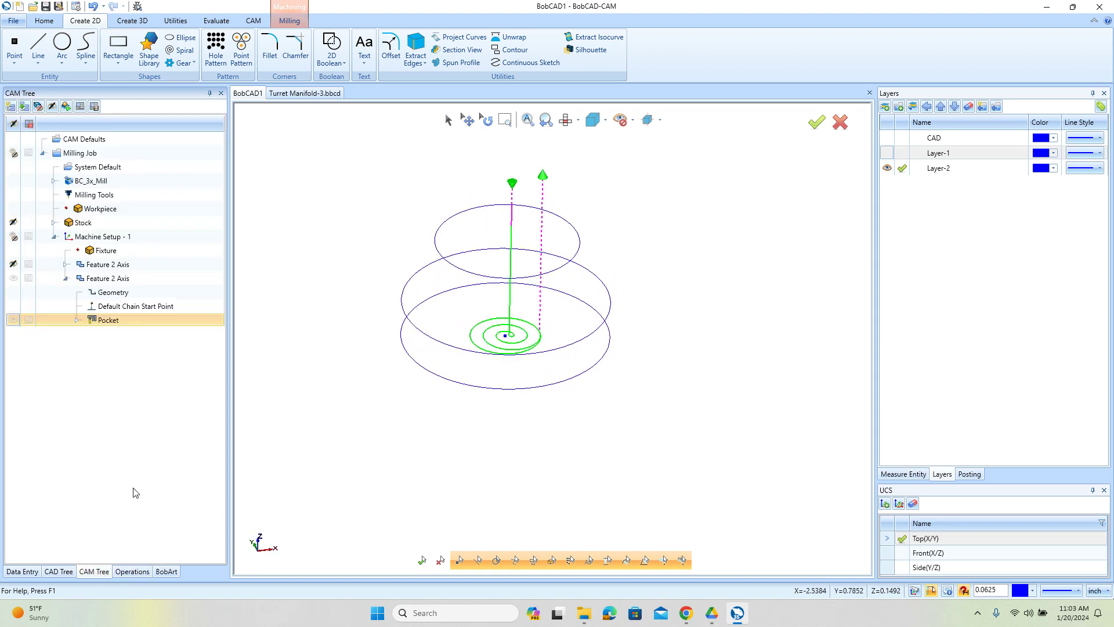
left_click(76, 320)
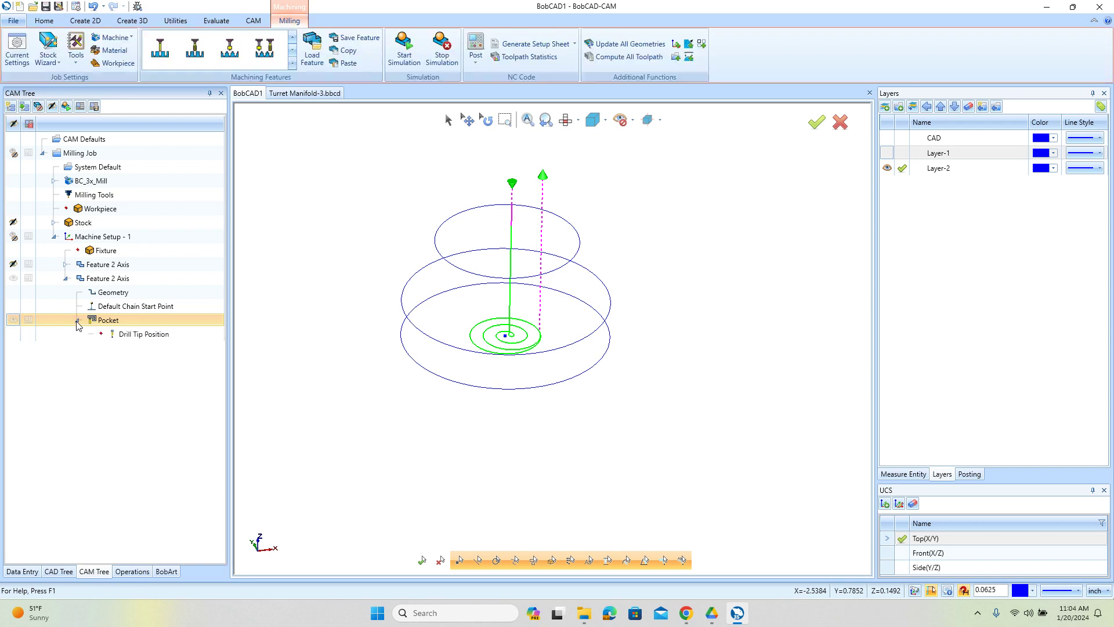
left_click(151, 335)
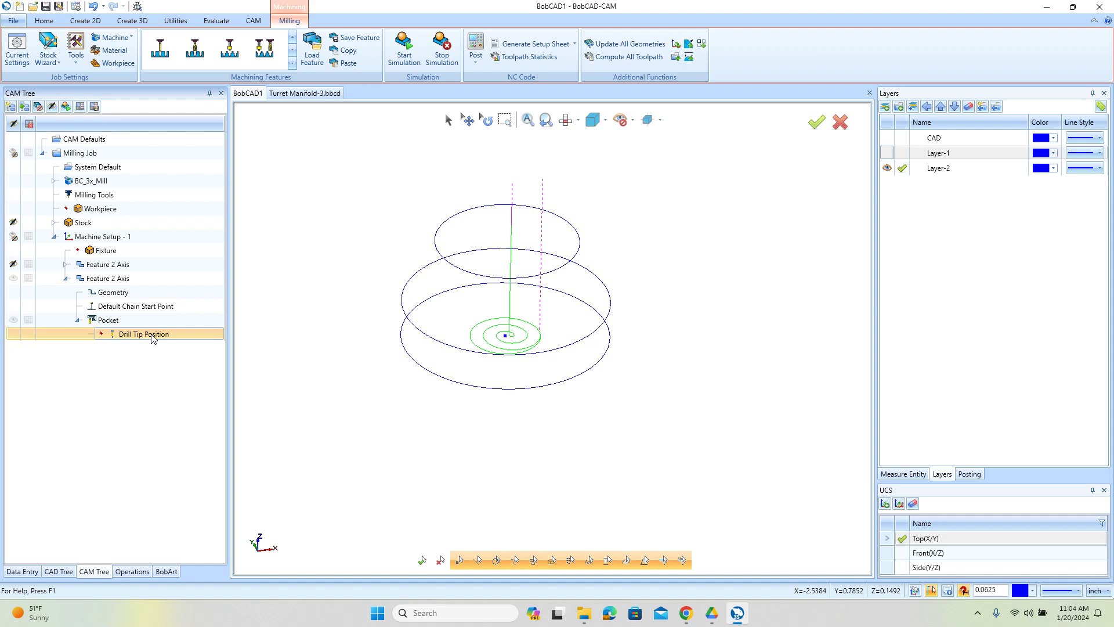
scroll(505, 333, "up", 1)
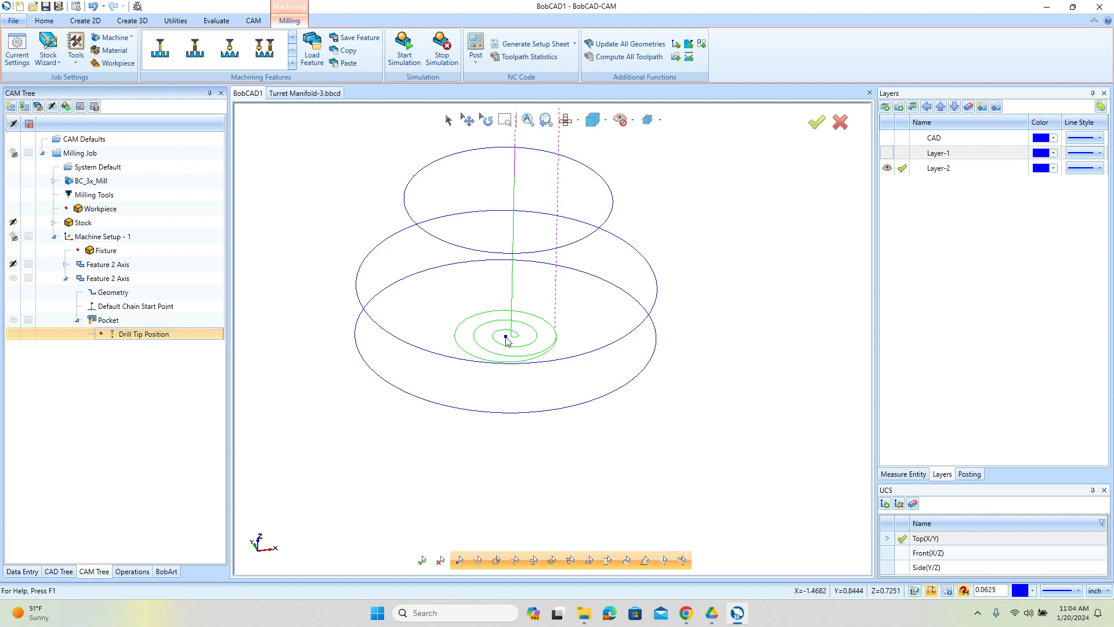
right_click(133, 337)
left_click(158, 348)
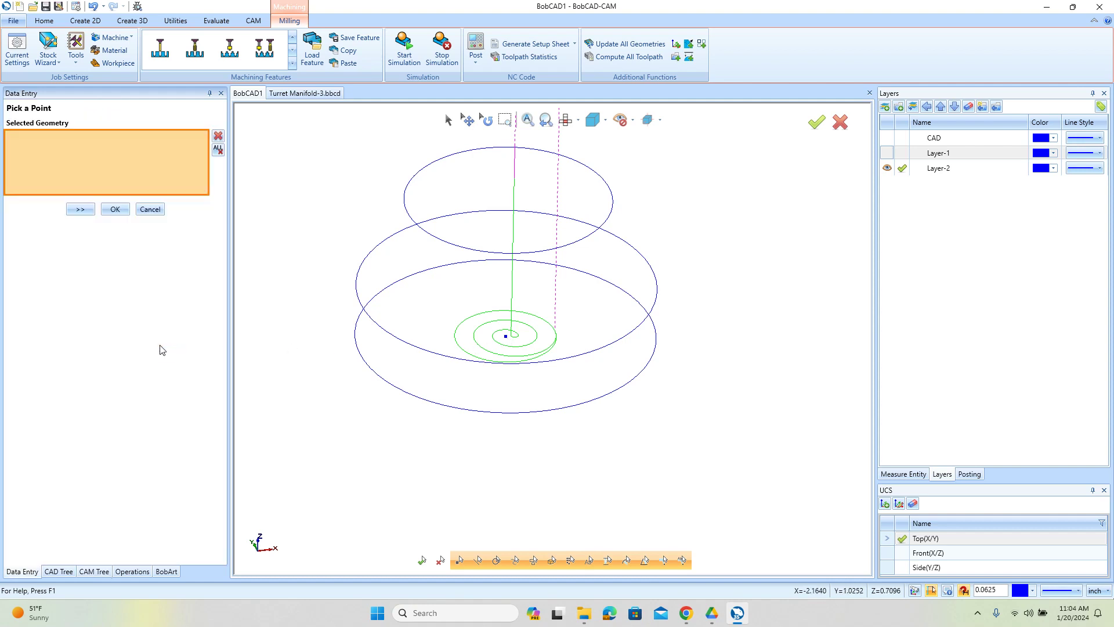
left_click(506, 337)
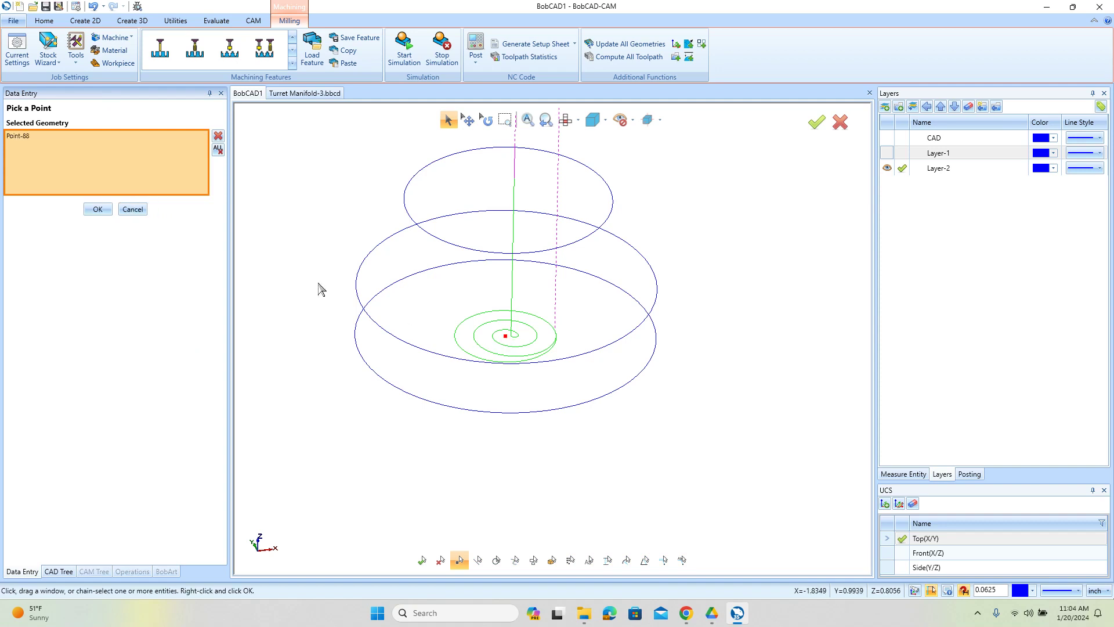
left_click(98, 209)
Recompute the Pocket toolpath and check where its plunge meets the center point.
right_click(97, 319)
left_click(146, 342)
scroll(511, 341, "up", 3)
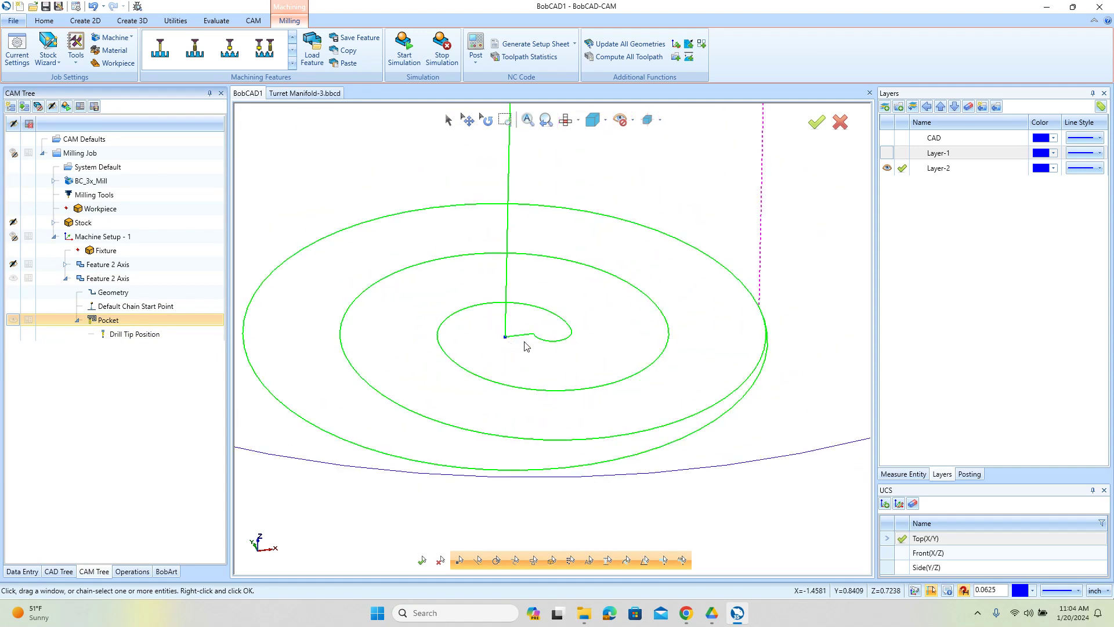
scroll(528, 349, "down", 4)
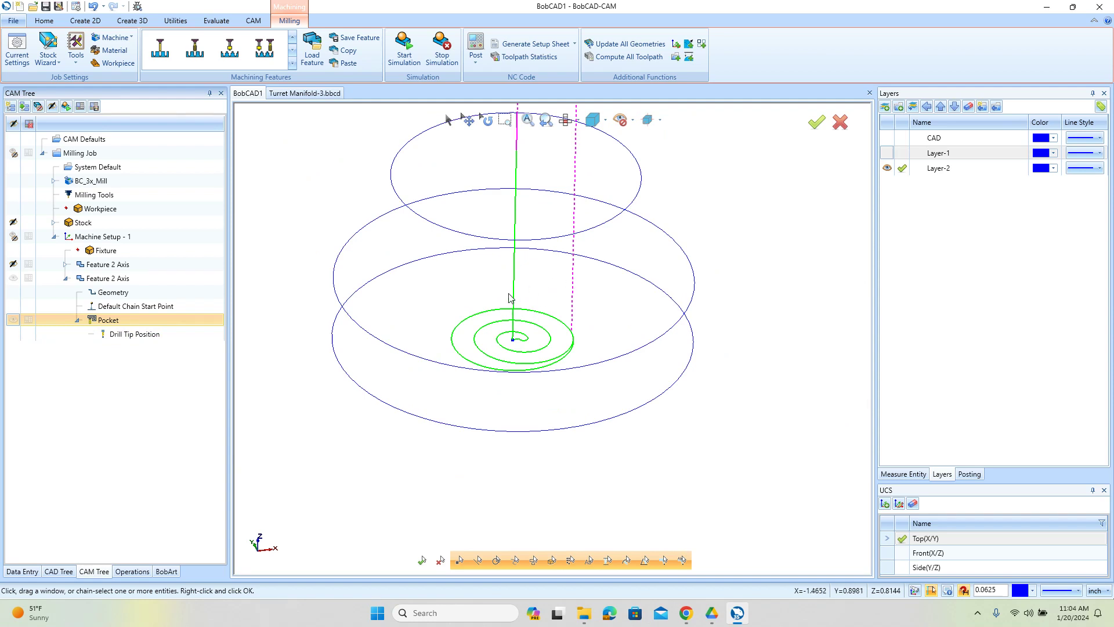
middle_click_drag(509, 298, 578, 345)
scroll(556, 323, "up", 2)
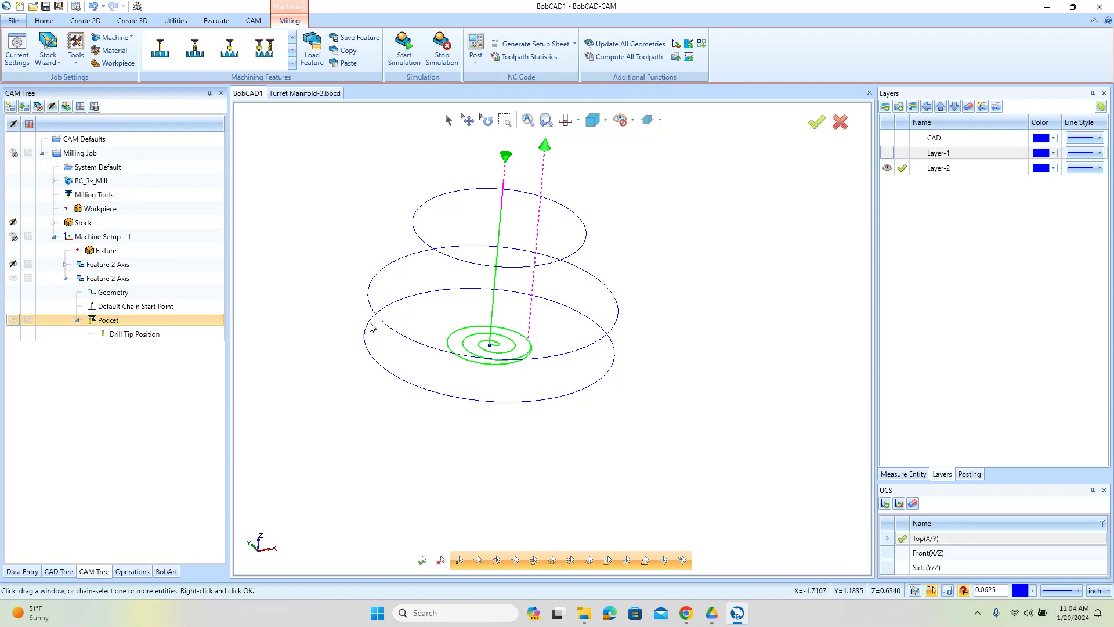
Use Edit Toolpath to move the Pocket's retract rapid link toward the center point, by a delta of about X -0.5560, Y -0.8683, Z 0.4850.
right_click(106, 323)
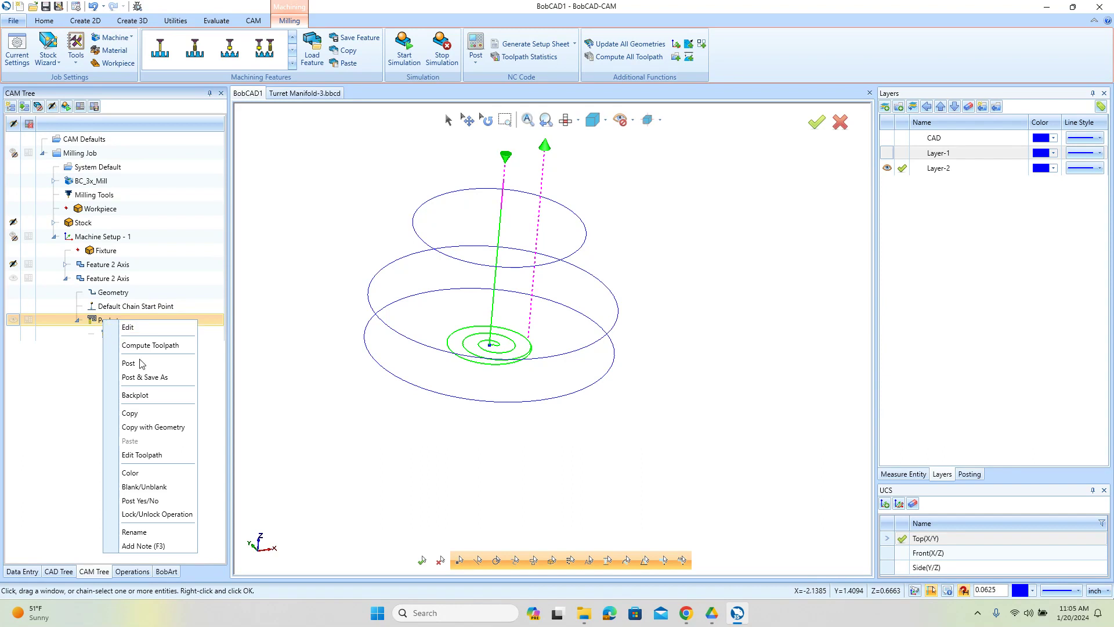
left_click(172, 456)
left_click_drag(189, 101, 321, 136)
left_click(372, 167)
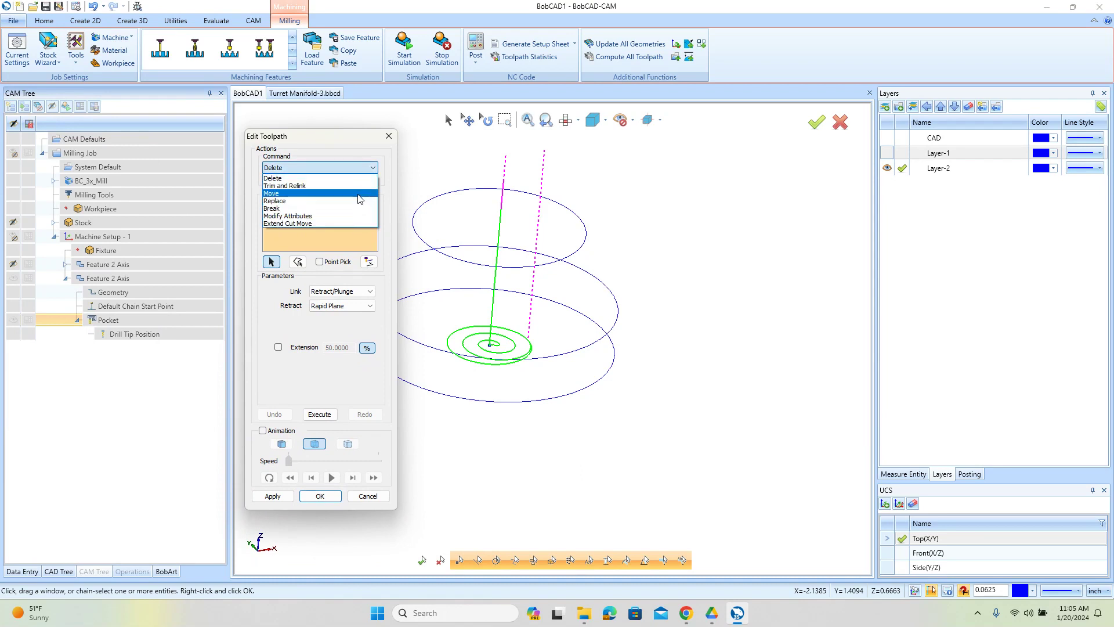
left_click(360, 193)
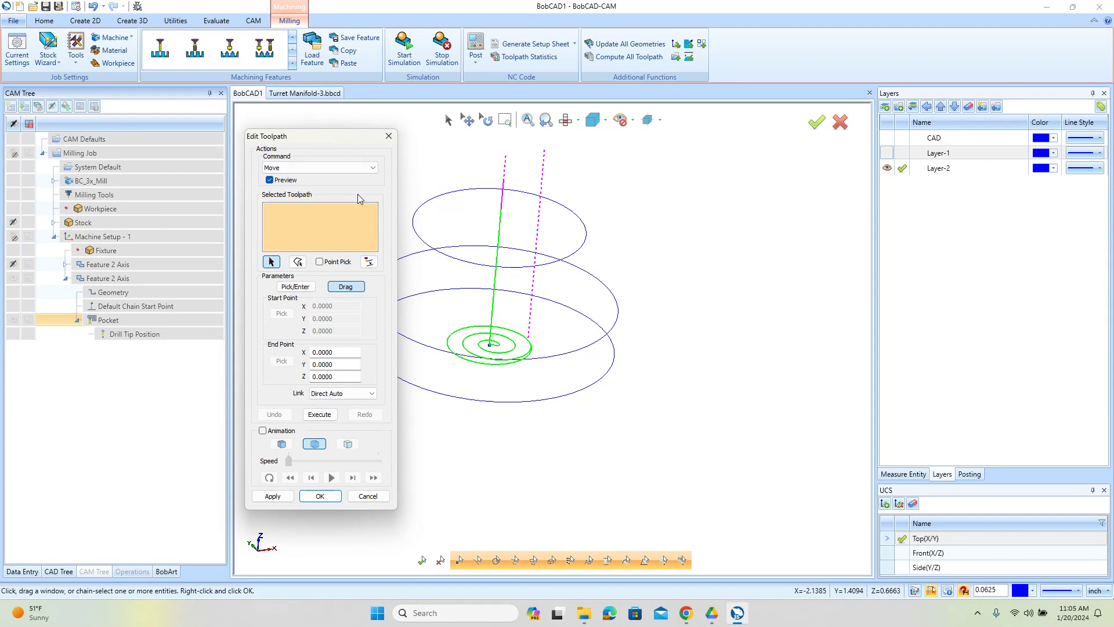
left_click(533, 291)
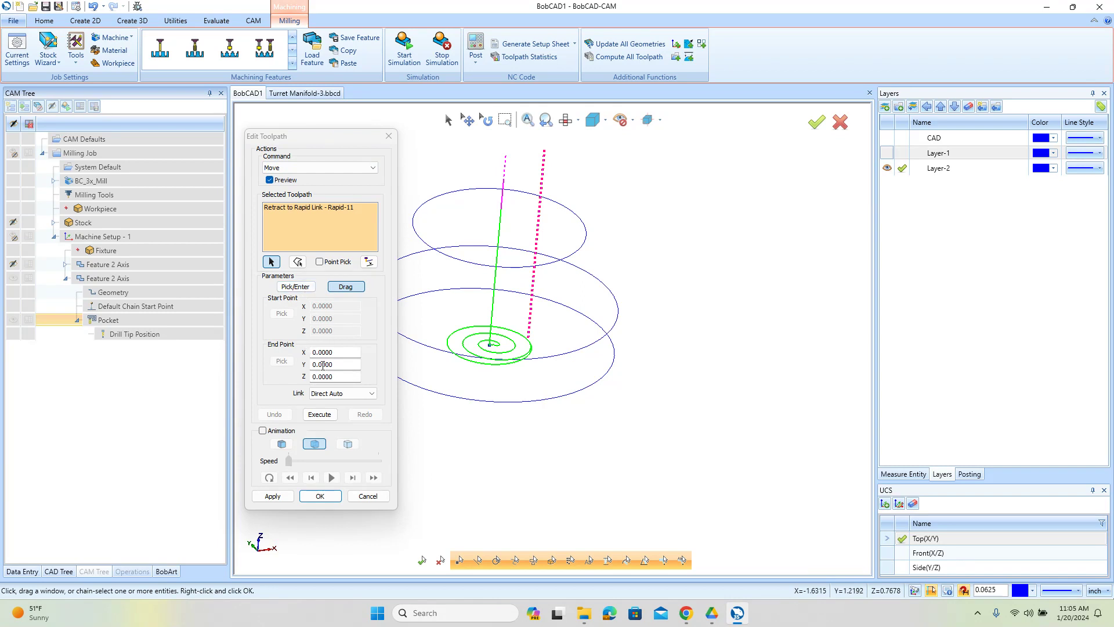
left_click(346, 286)
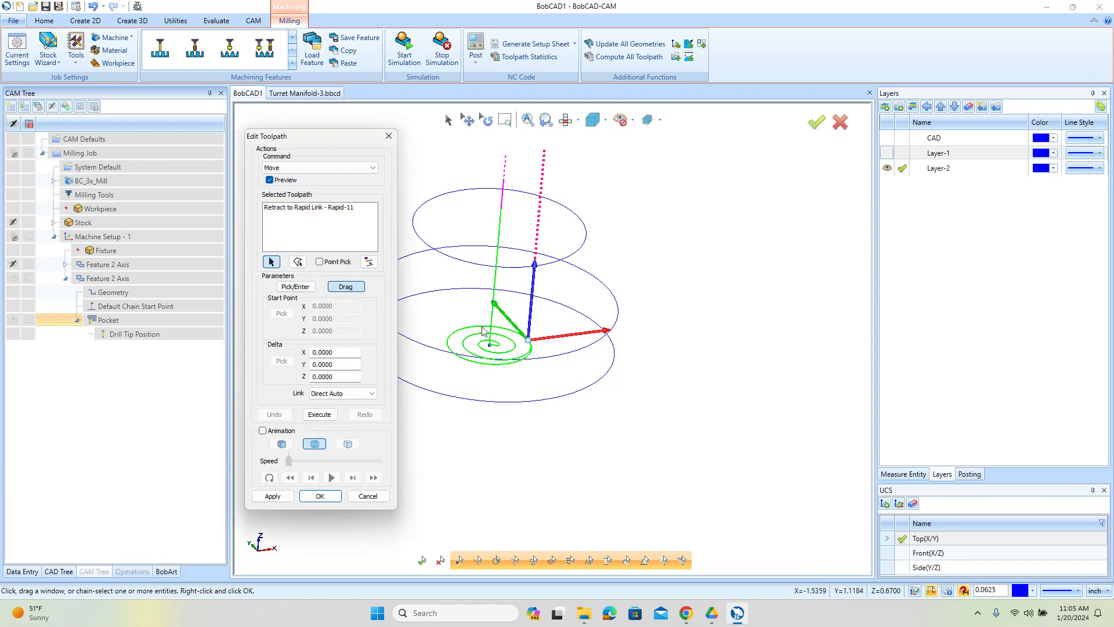
left_click(530, 342)
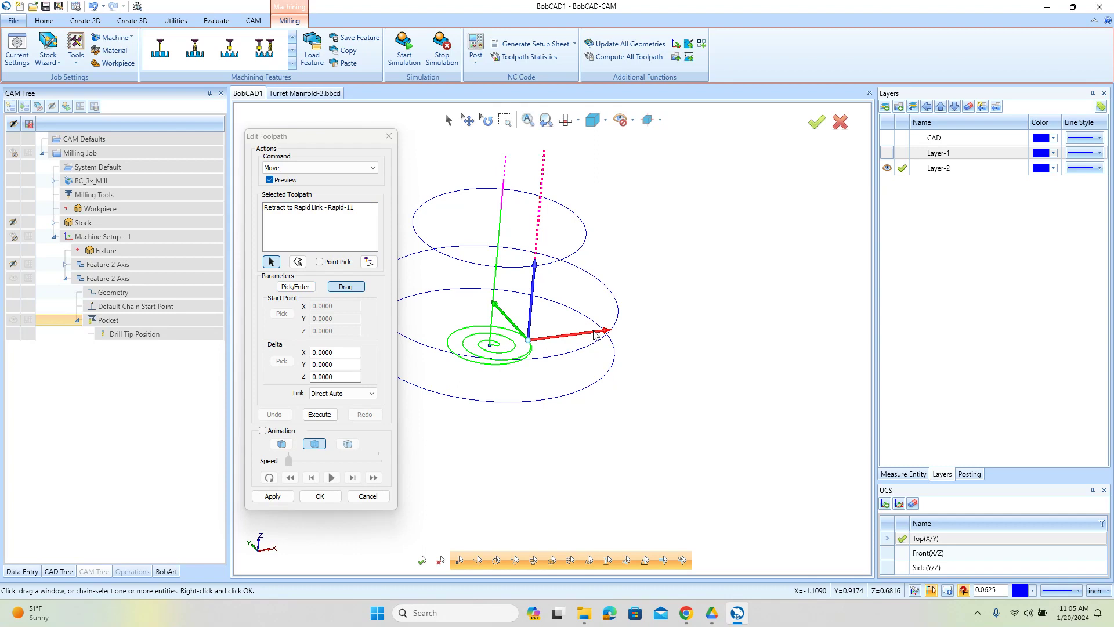
left_click_drag(529, 345, 491, 347)
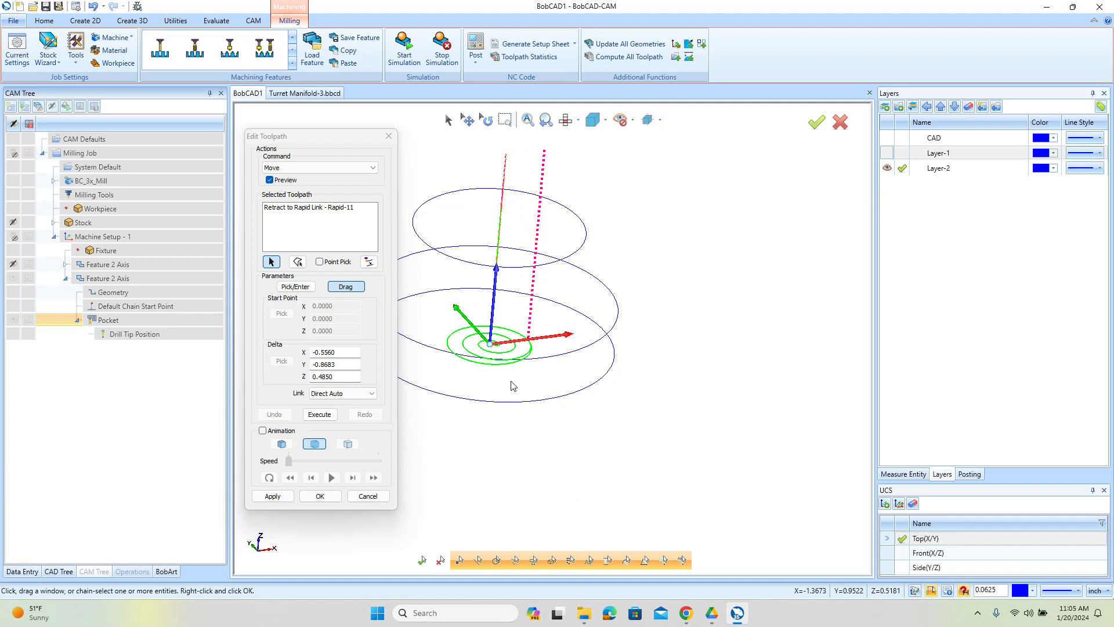
left_click(320, 497)
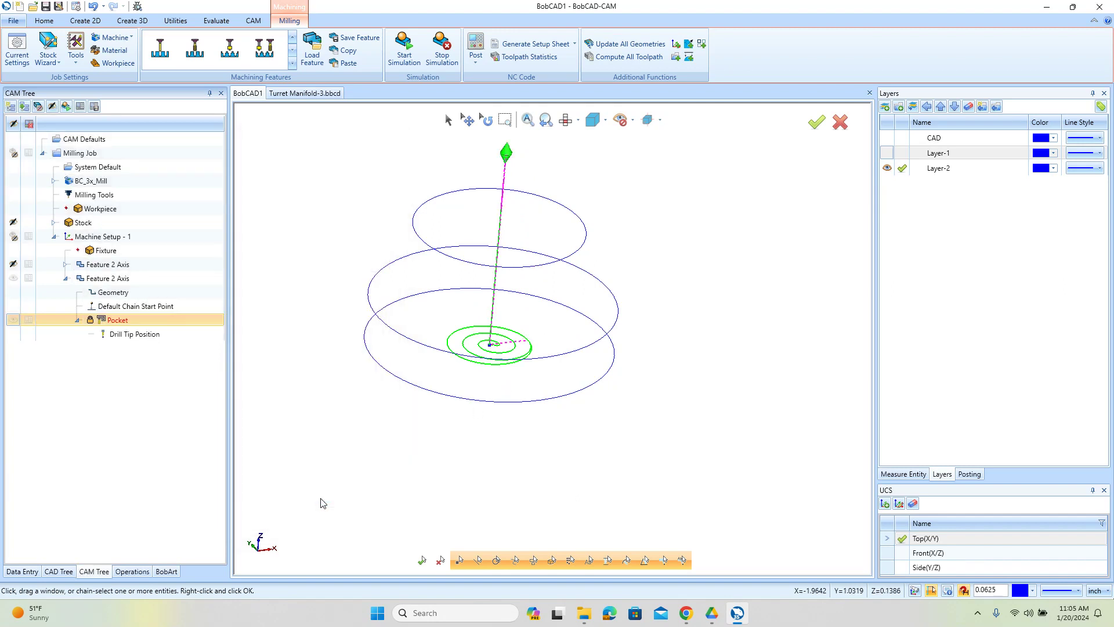
Step through the backplot of the edited Pocket toolpath to check the moved retract.
right_click(118, 320)
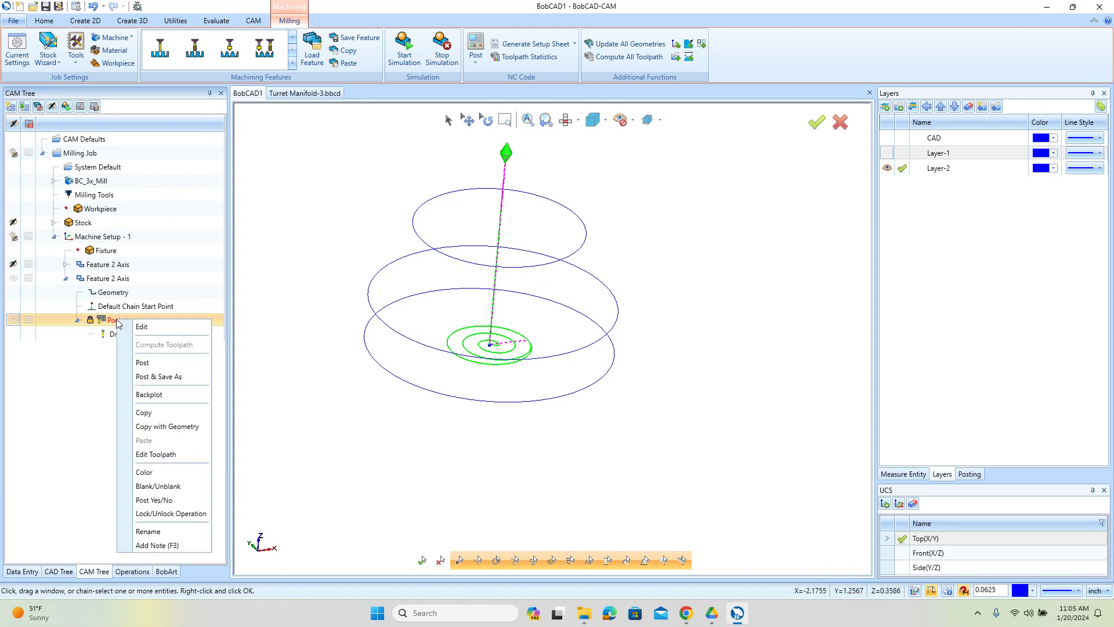
left_click(160, 395)
left_click(137, 139)
left_click(137, 138)
left_click(137, 139)
left_click(137, 138)
left_click(137, 139)
left_click(138, 139)
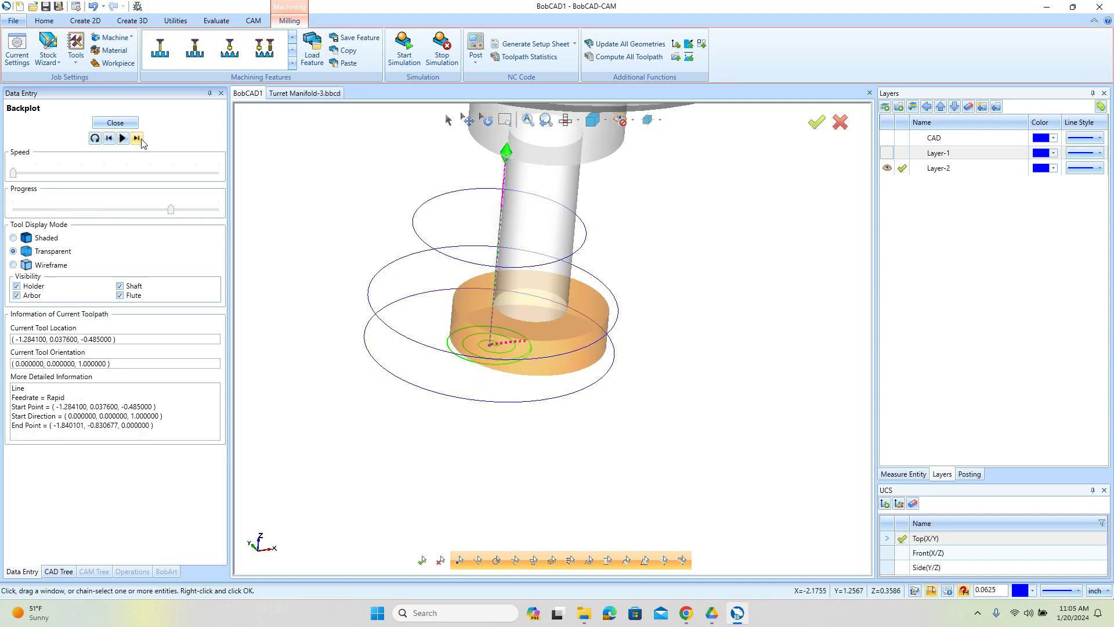
left_click(138, 138)
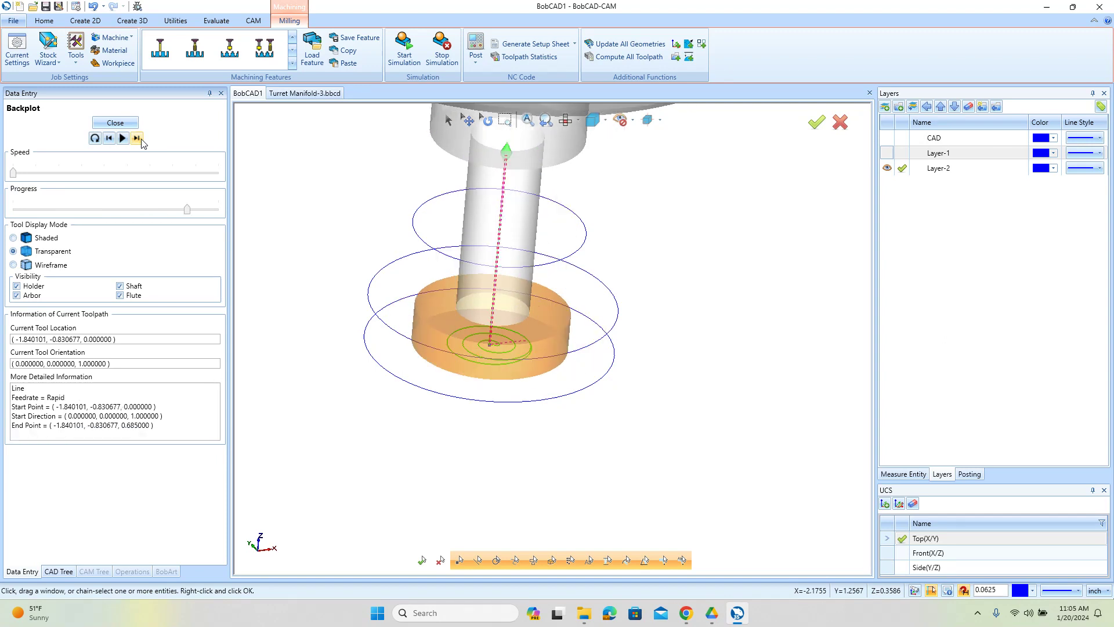
left_click(138, 138)
scroll(504, 390, "down", 2)
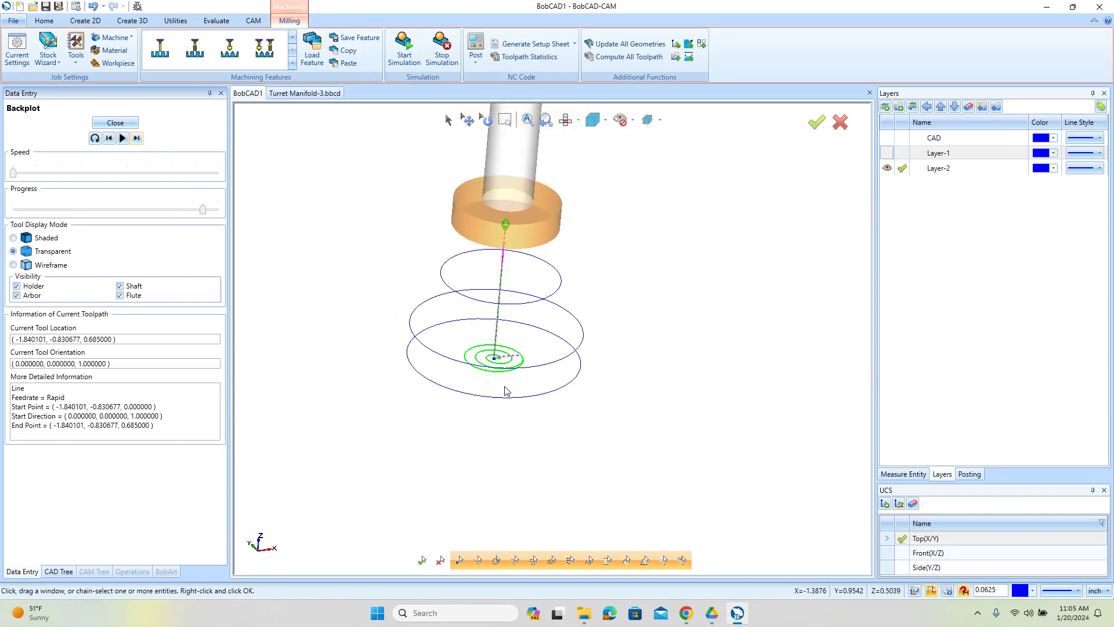
Unlock the Pocket operation and recompute its toolpath to discard the edited retract.
scroll(504, 390, "up", 2)
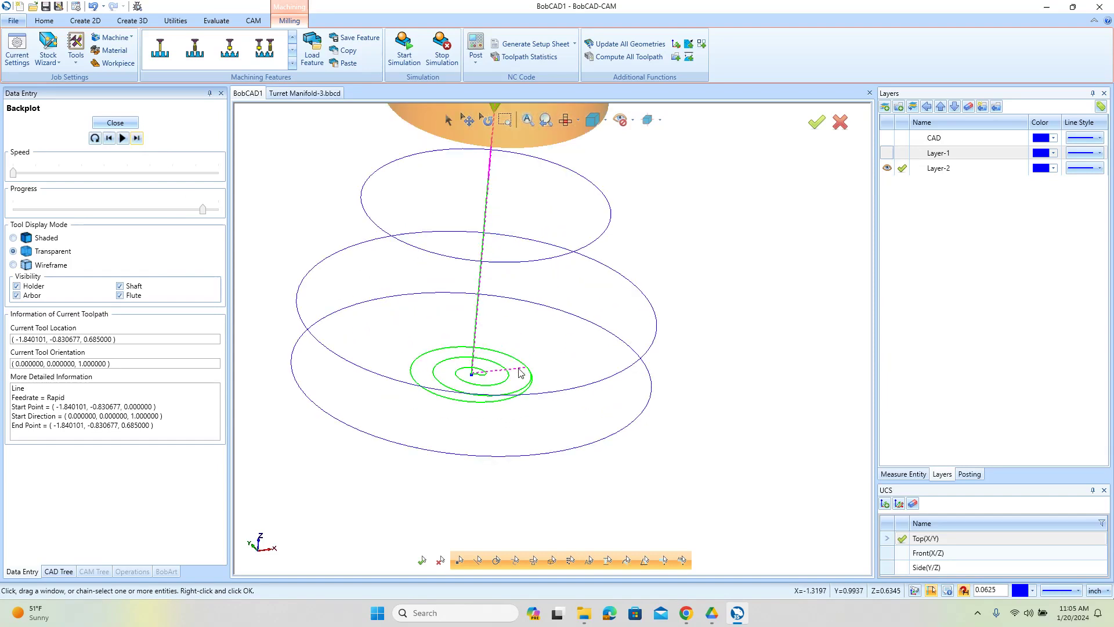
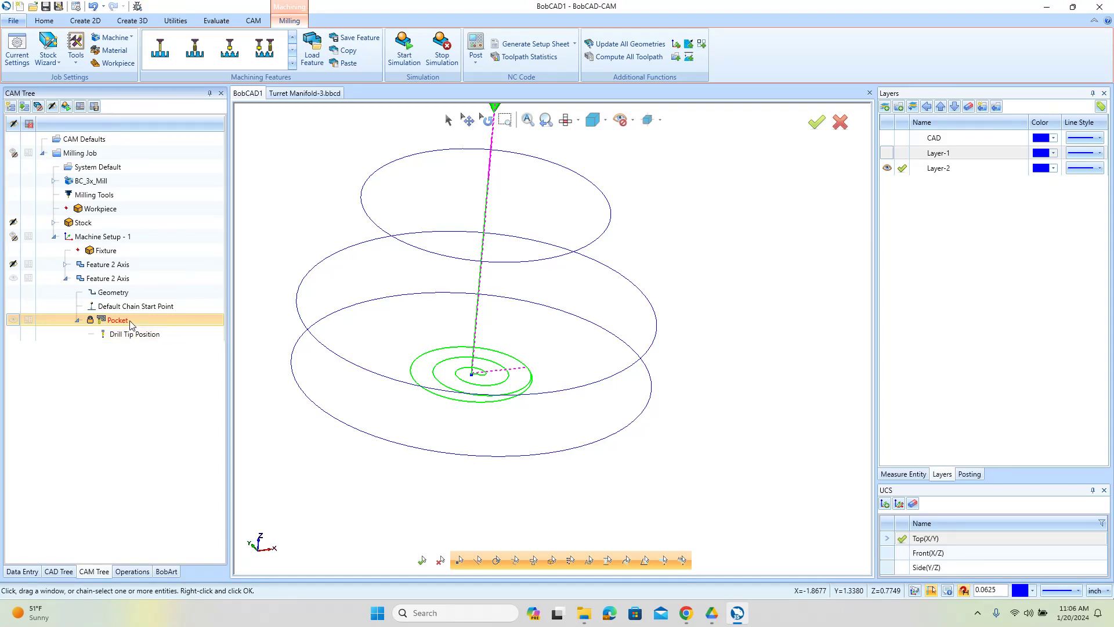
right_click(128, 322)
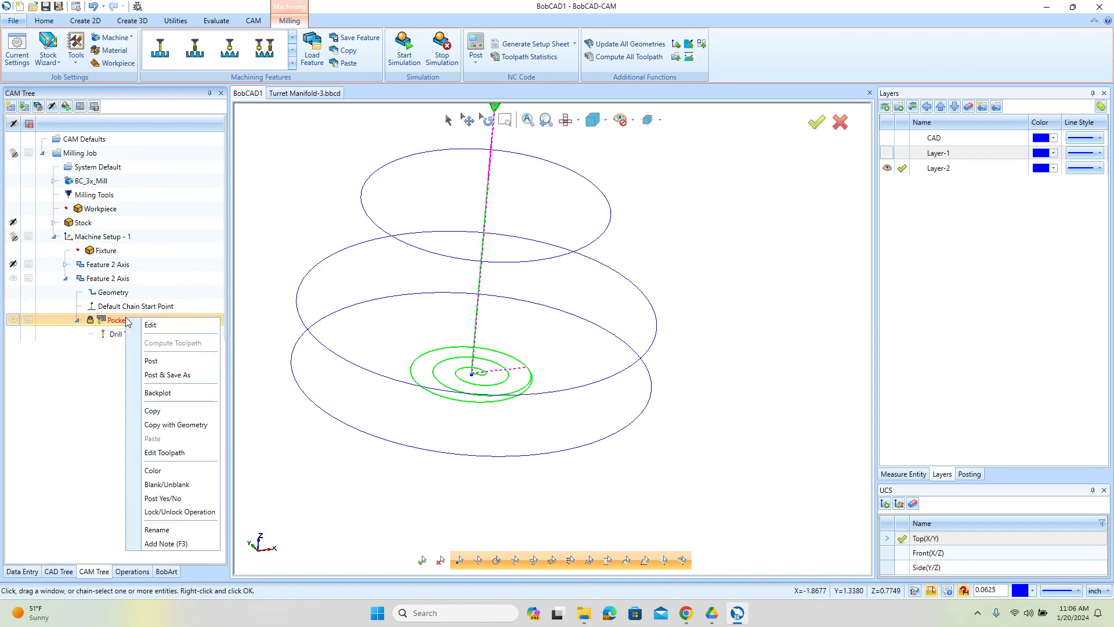
left_click(197, 511)
right_click(123, 322)
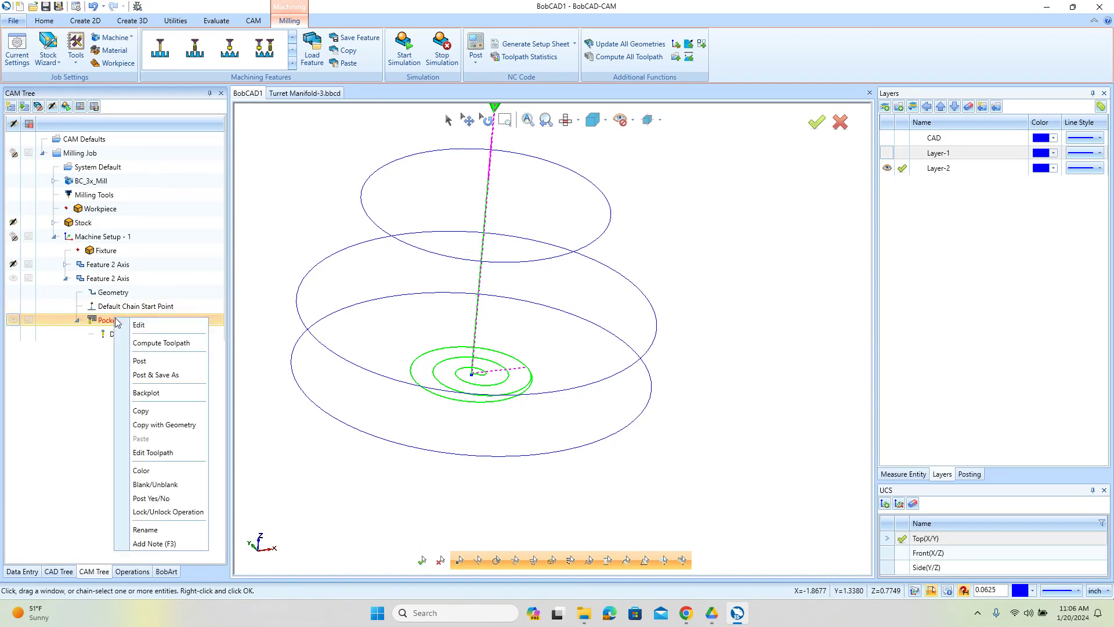
left_click(156, 342)
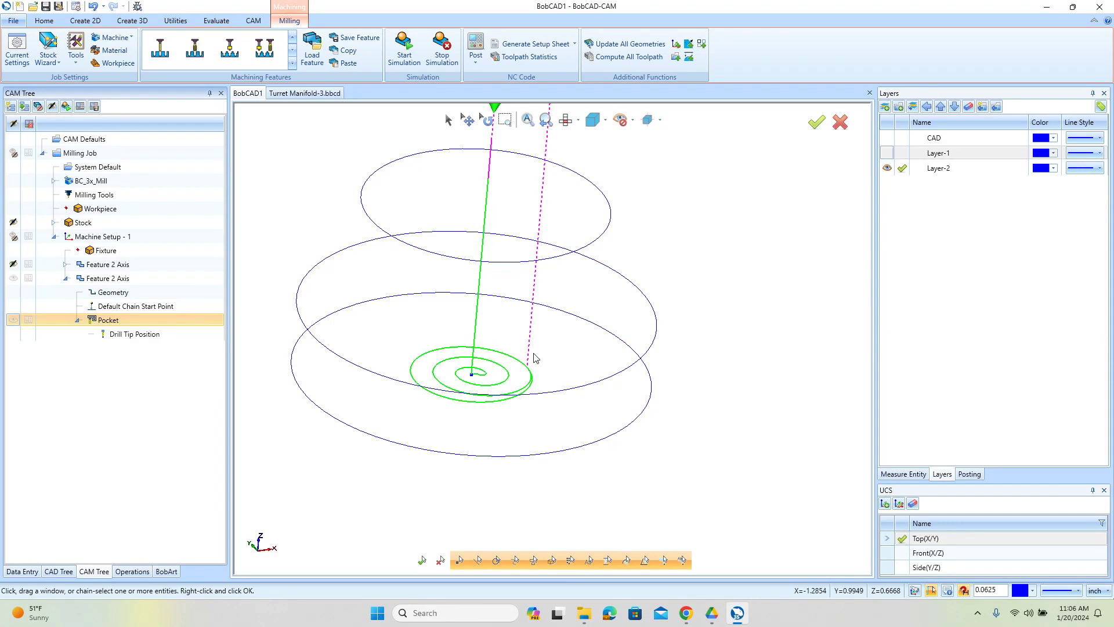
Use Edit Toolpath on the Pocket to extract its retract rapid link as a line on the active layer.
middle_click_drag(529, 355, 486, 353)
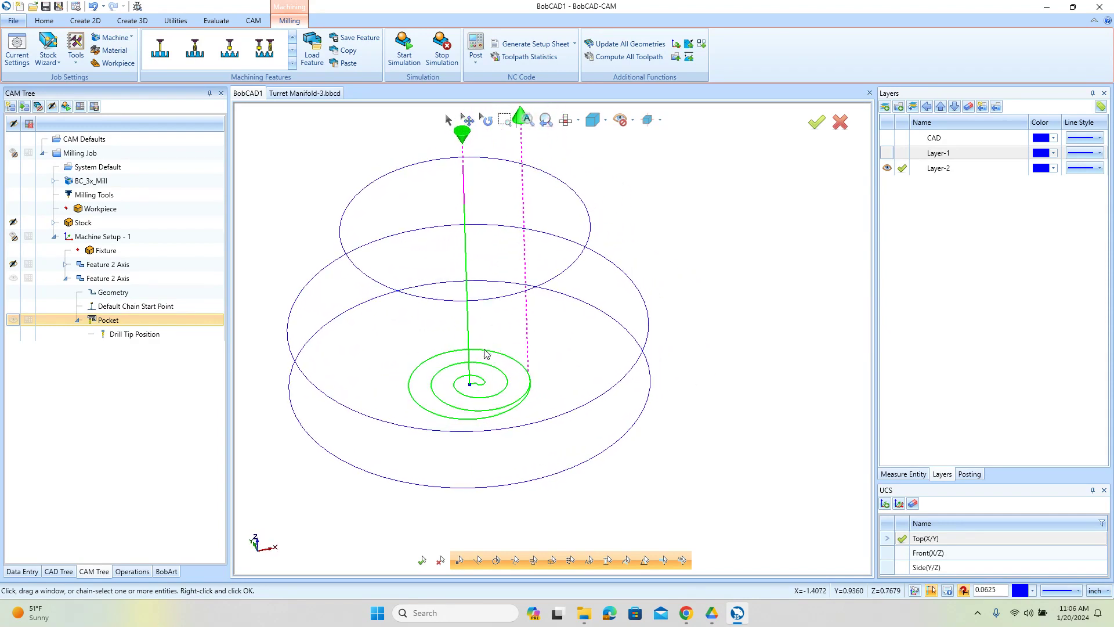
right_click(108, 321)
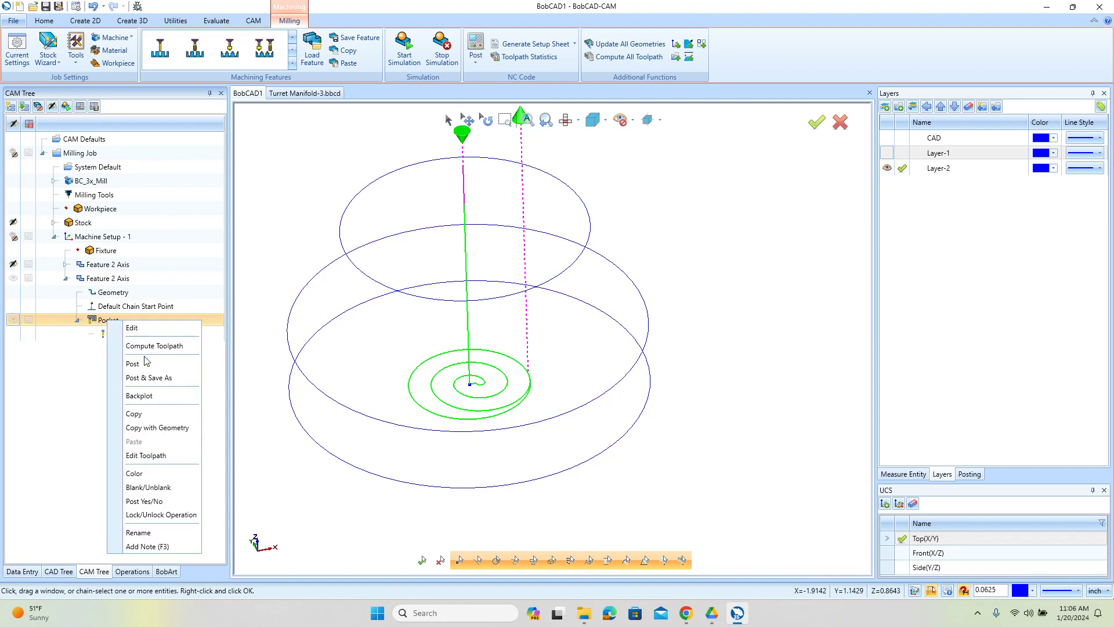
left_click(172, 455)
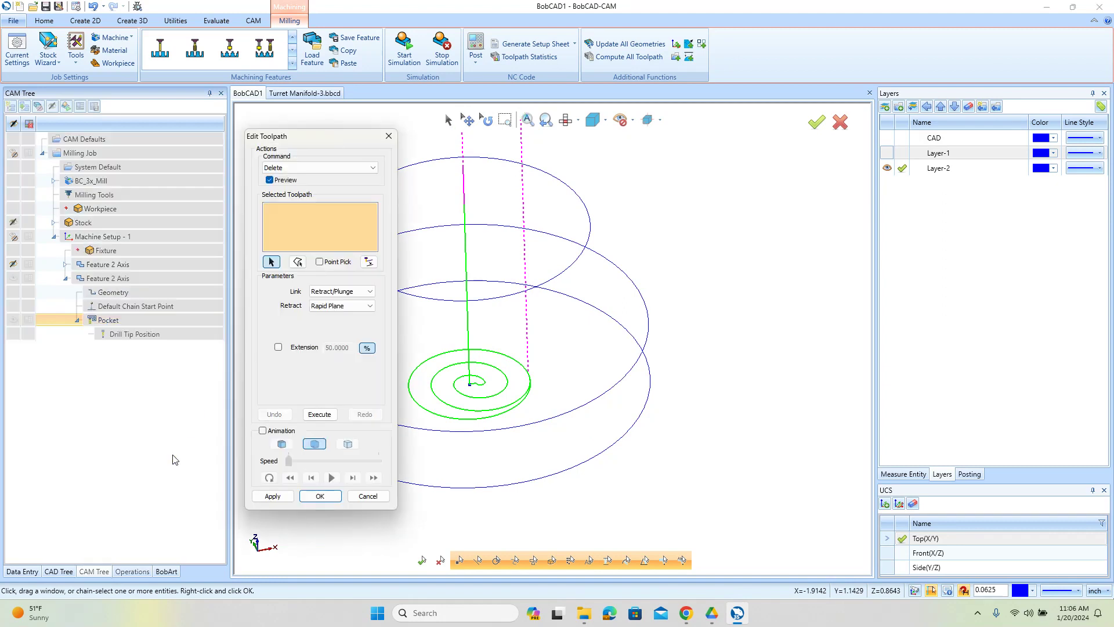
left_click(528, 329)
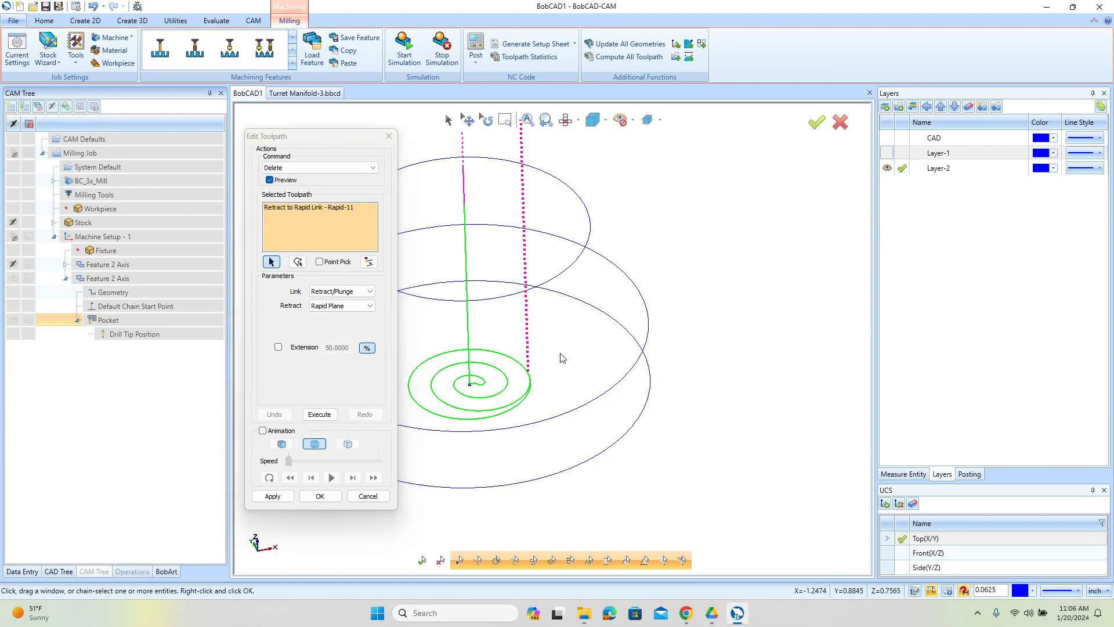
left_click(372, 263)
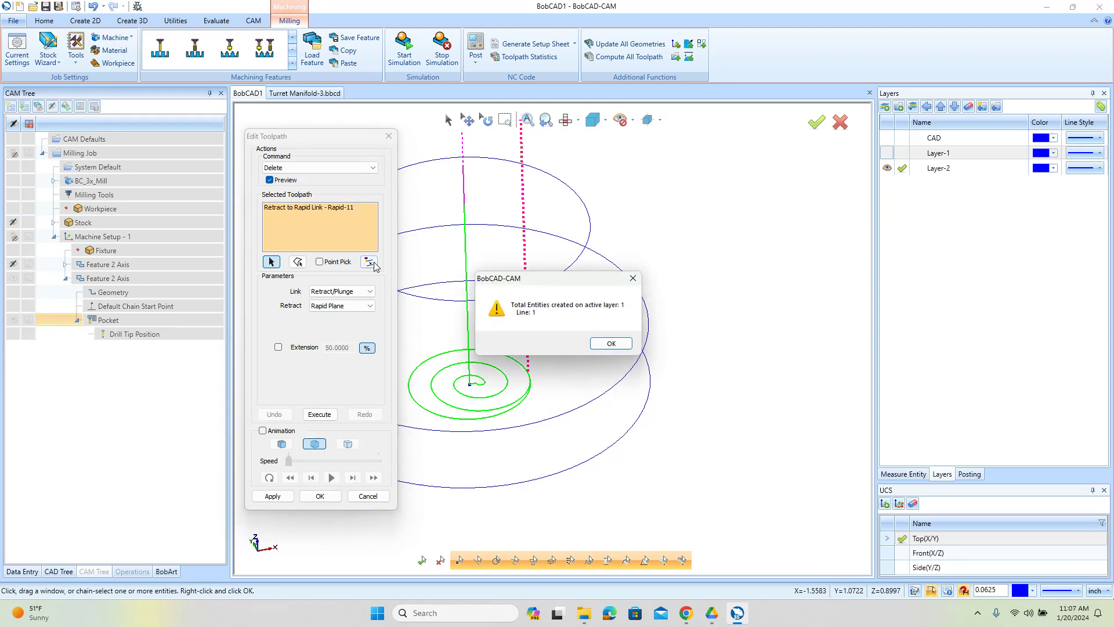
left_click(608, 344)
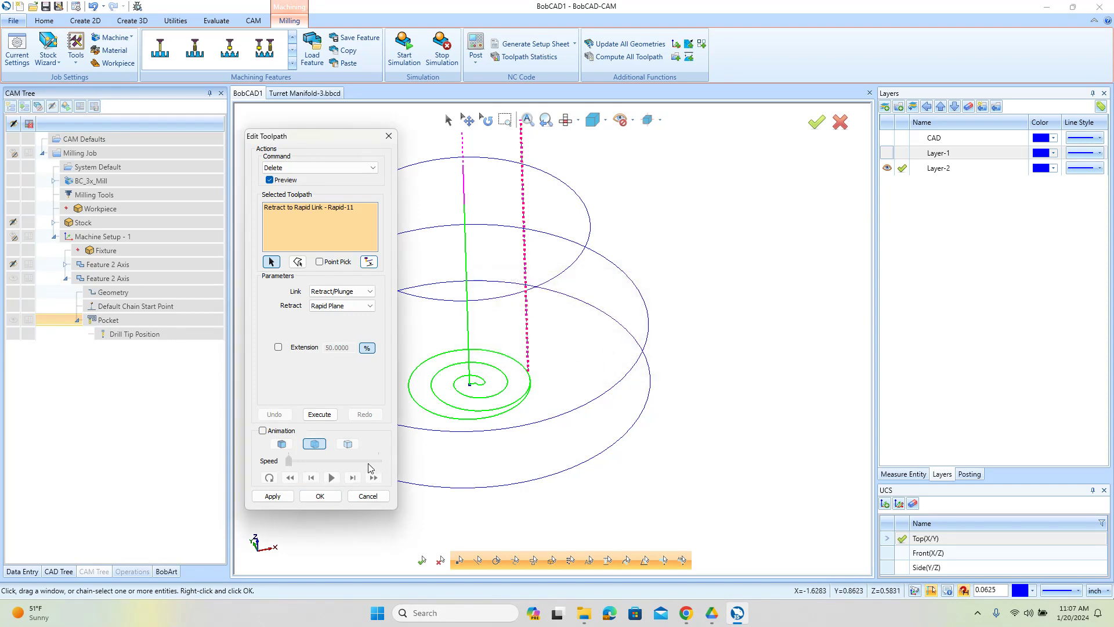
left_click(320, 496)
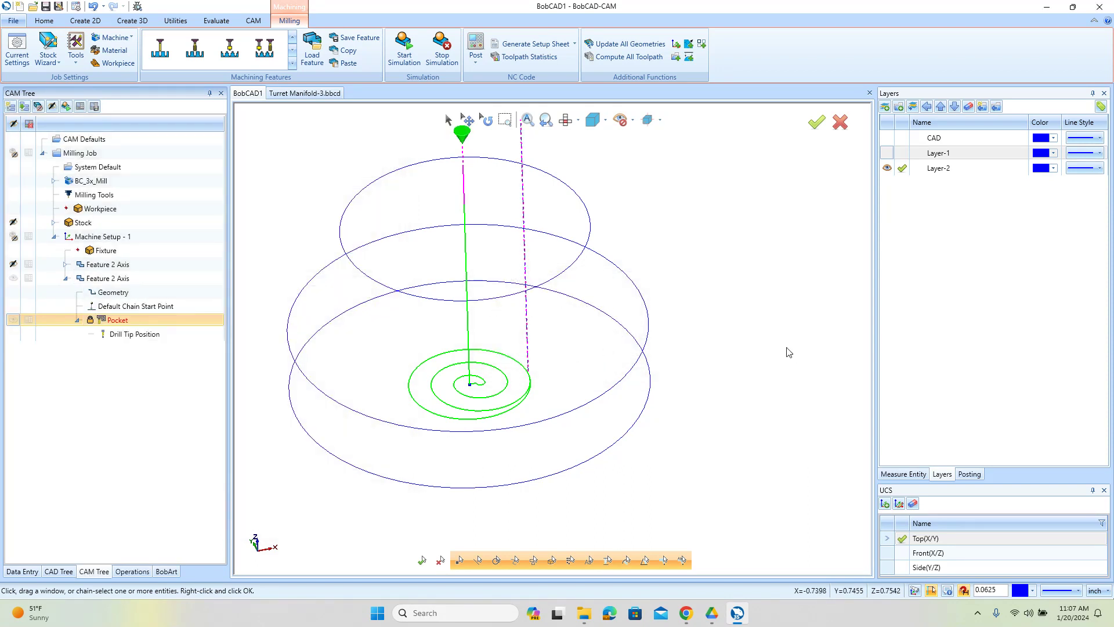
Hide the Pocket toolpath and create a point at the lower end of the extracted retract line.
left_click(13, 320)
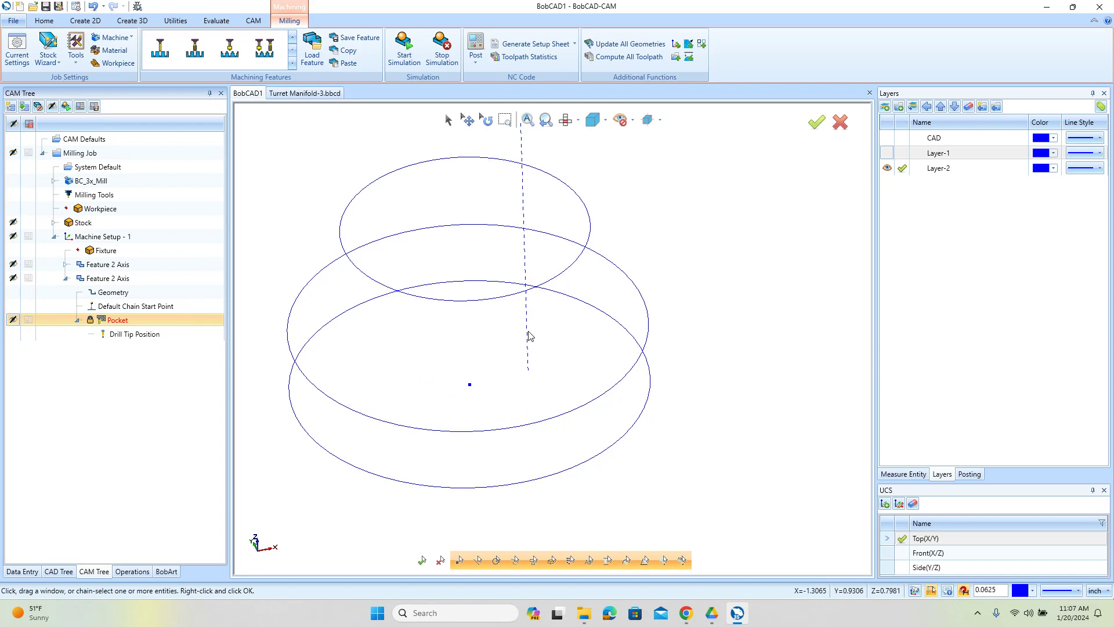
left_click(86, 22)
left_click(15, 48)
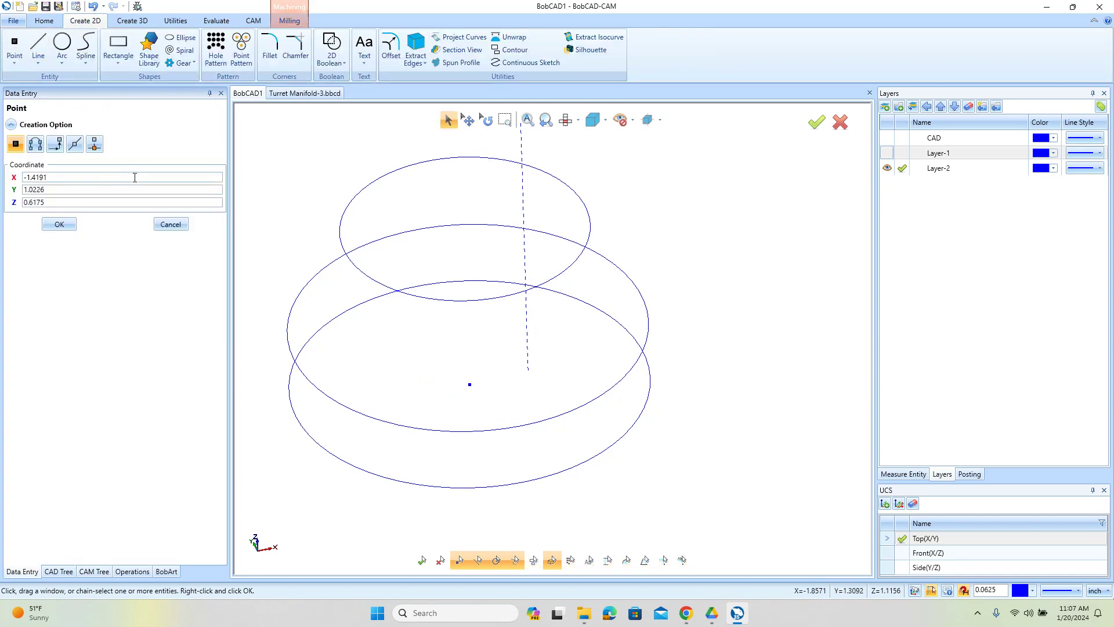
left_click(528, 374)
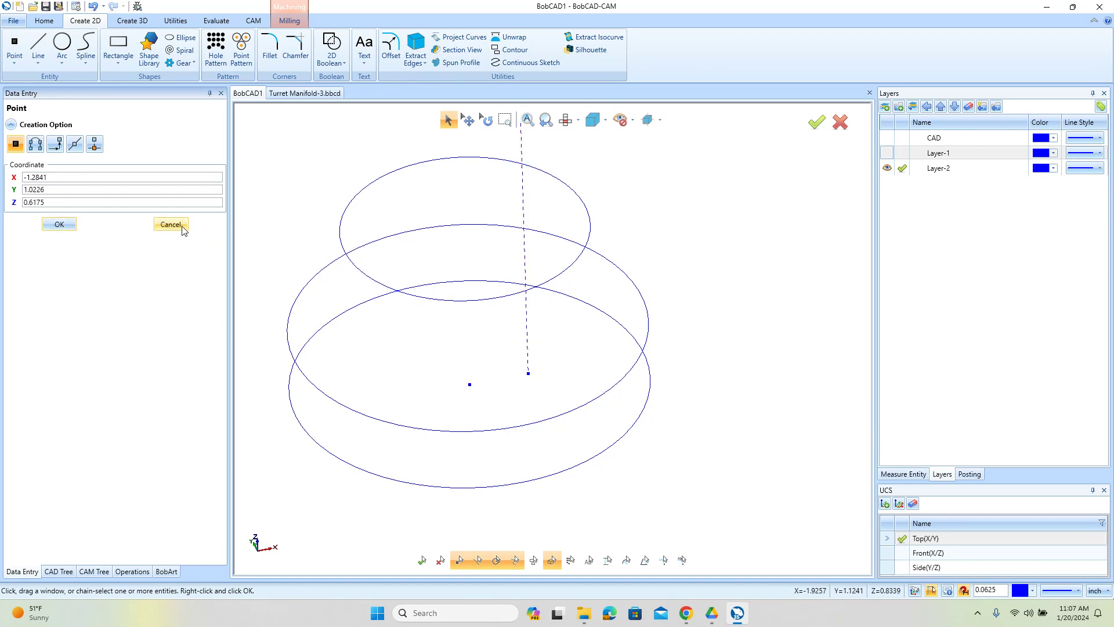
left_click(182, 228)
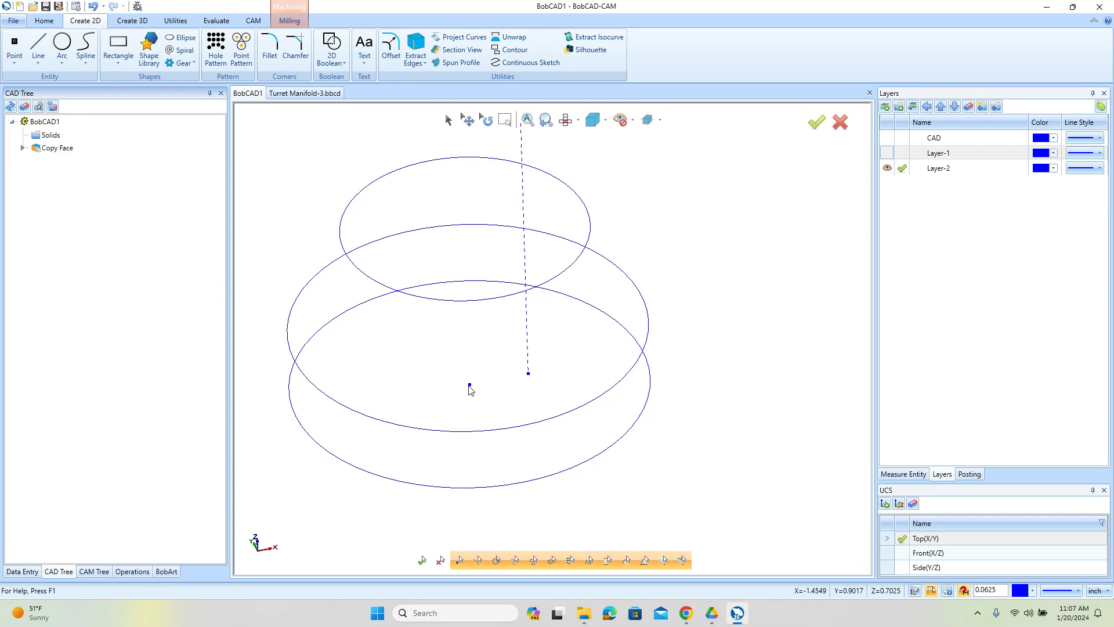
left_click(94, 571)
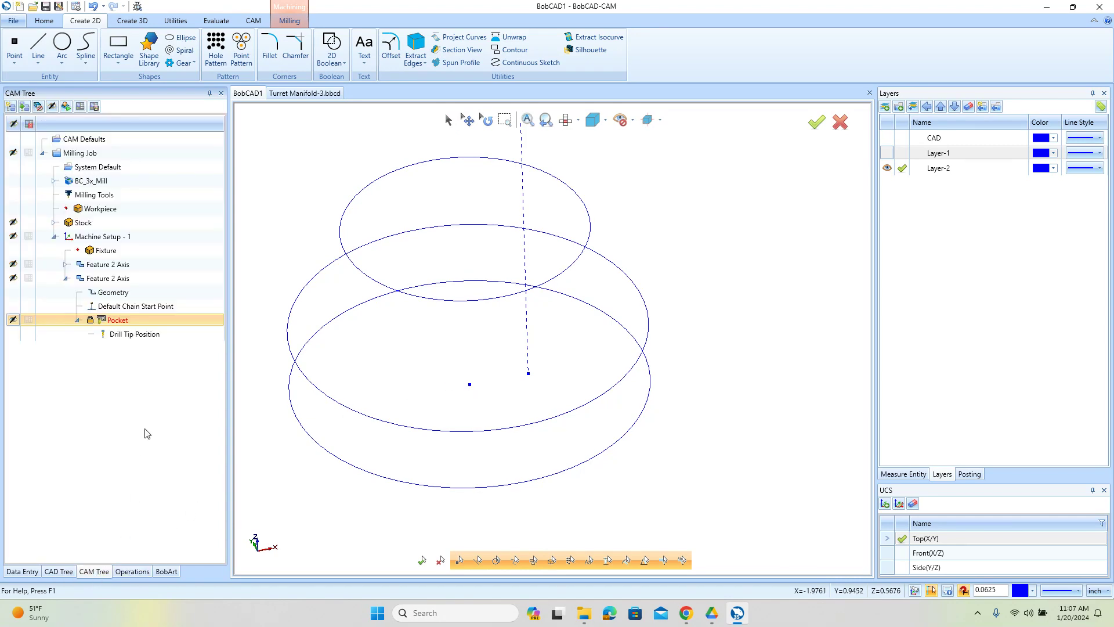
right_click(117, 320)
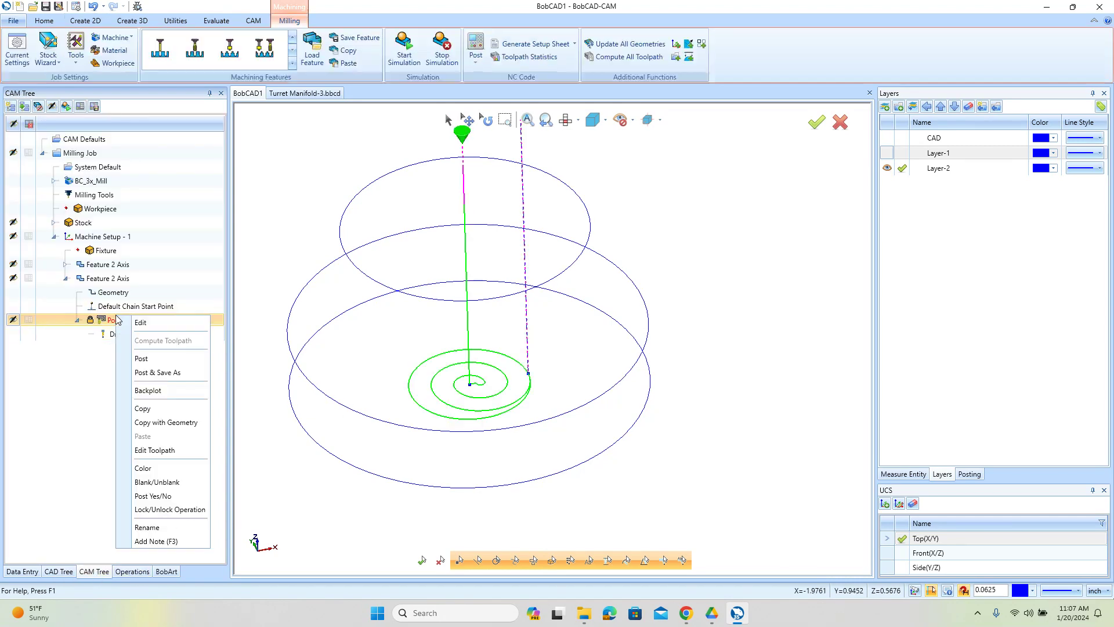
left_click(152, 322)
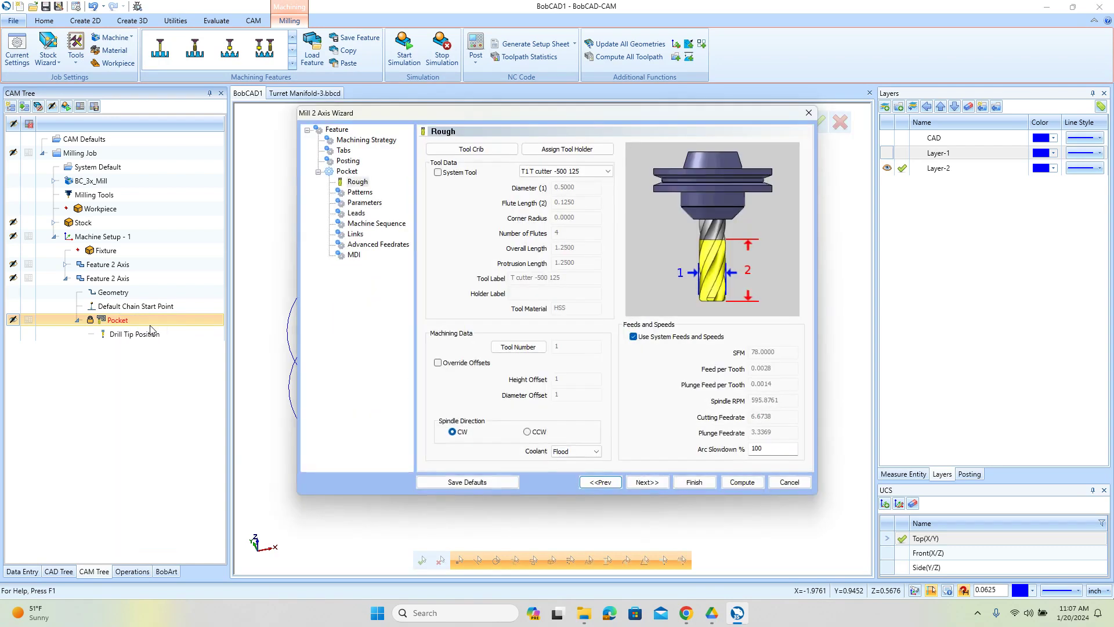
left_click(790, 482)
Set up an Edit Toolpath Move of the Pocket's retract rapid link by picked points, starting at the point on the retract line's lower end.
right_click(110, 318)
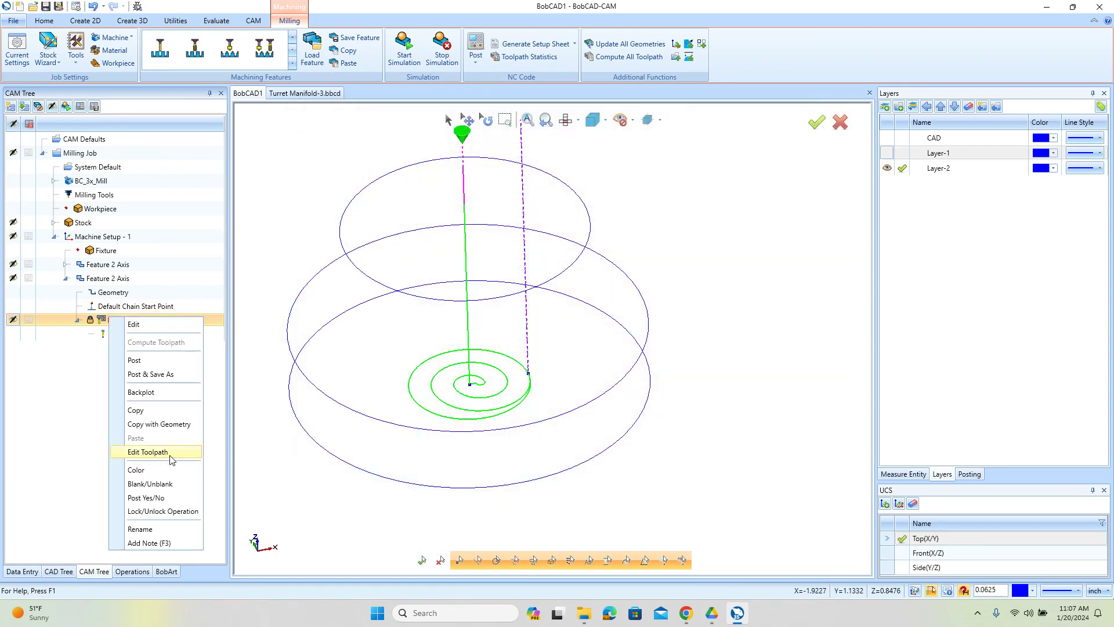
left_click(152, 452)
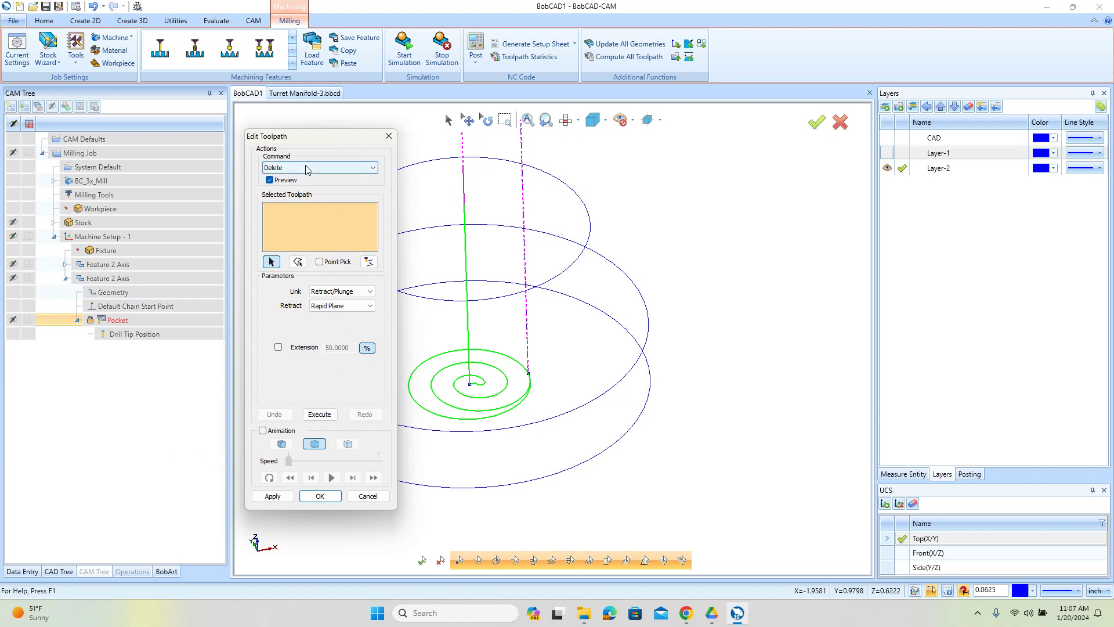
left_click(526, 327)
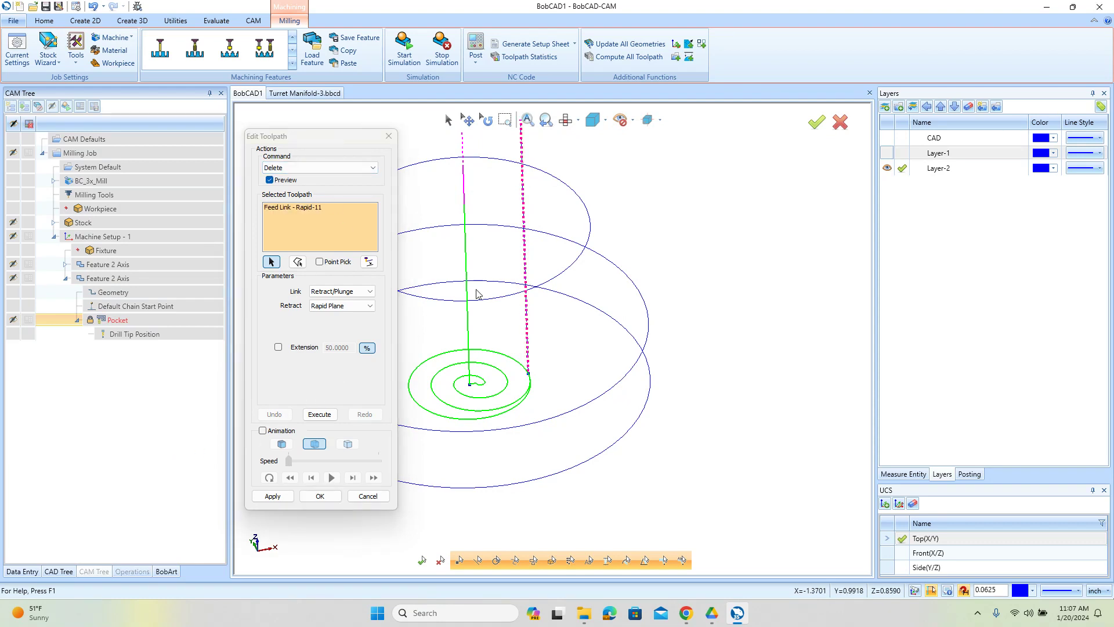
left_click(323, 170)
left_click(284, 184)
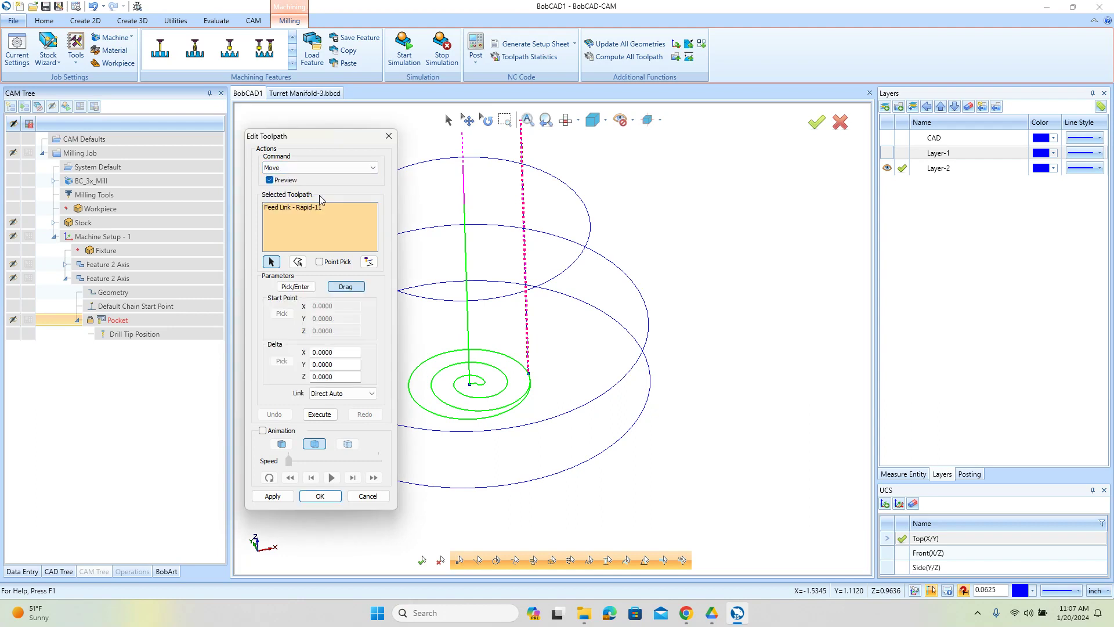
left_click(297, 287)
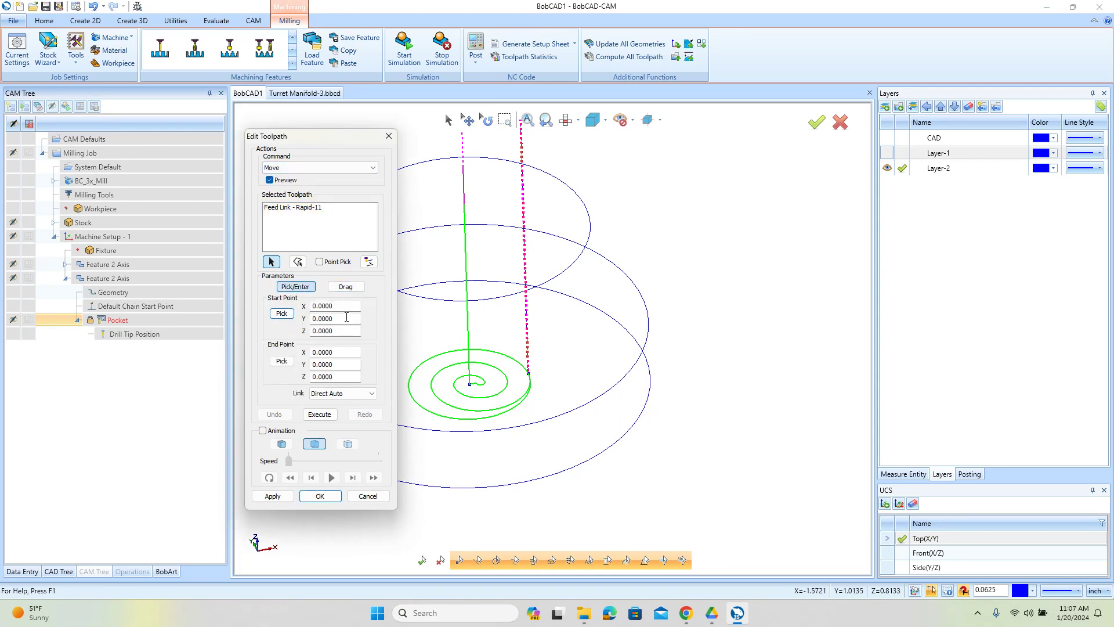
left_click(281, 313)
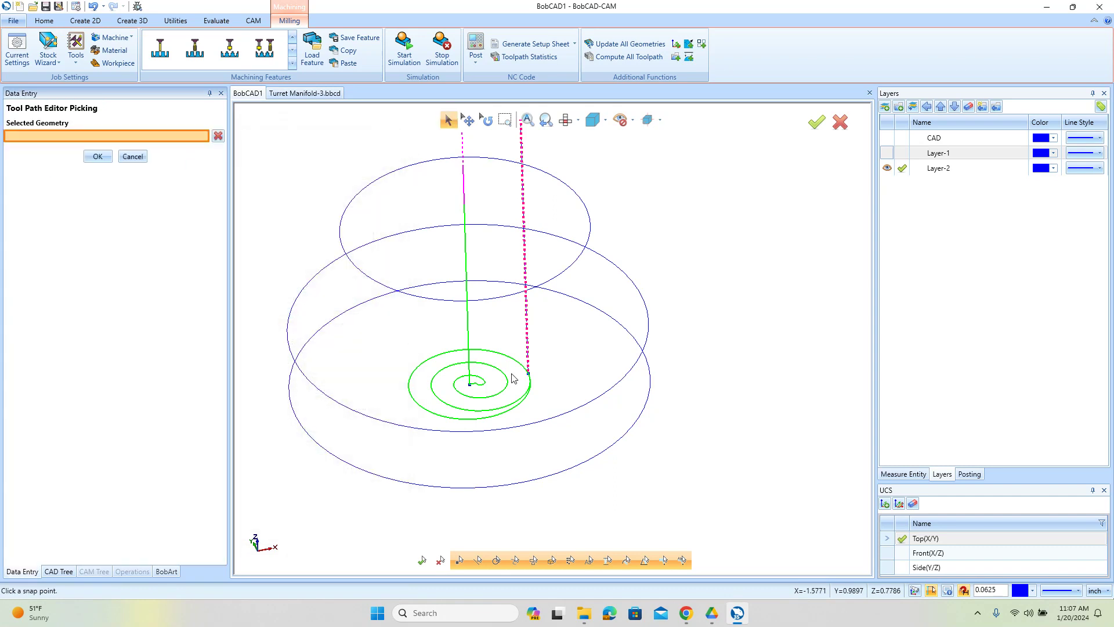
left_click(529, 375)
left_click(98, 156)
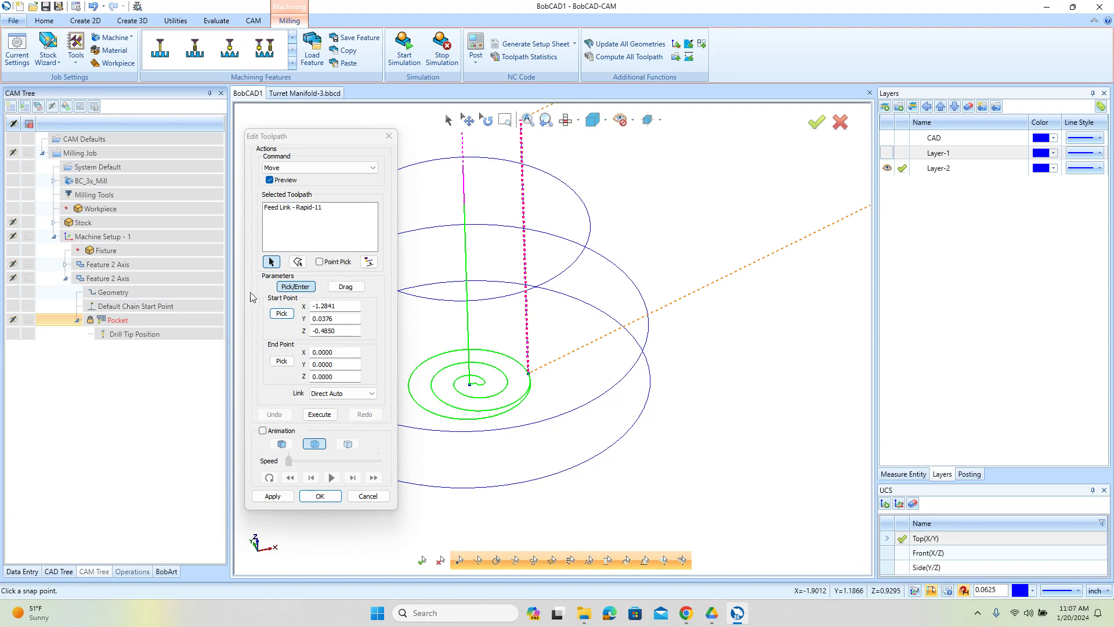
Pick the lowest circle's center point as the move's end point and execute the move with the Direct Auto link.
left_click(282, 361)
left_click(470, 385)
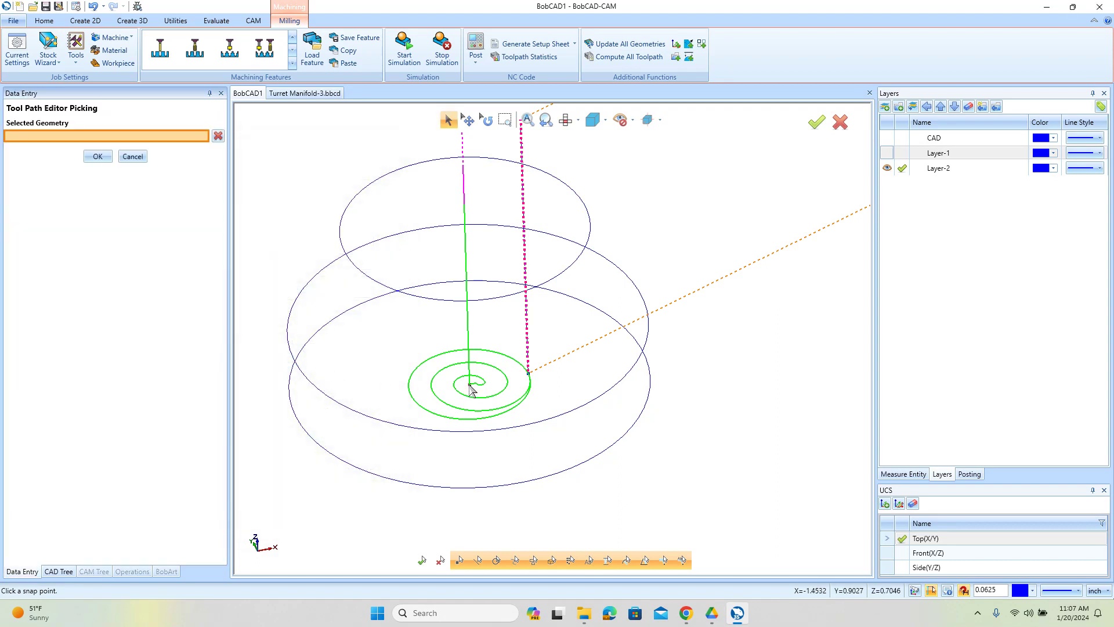
left_click(97, 156)
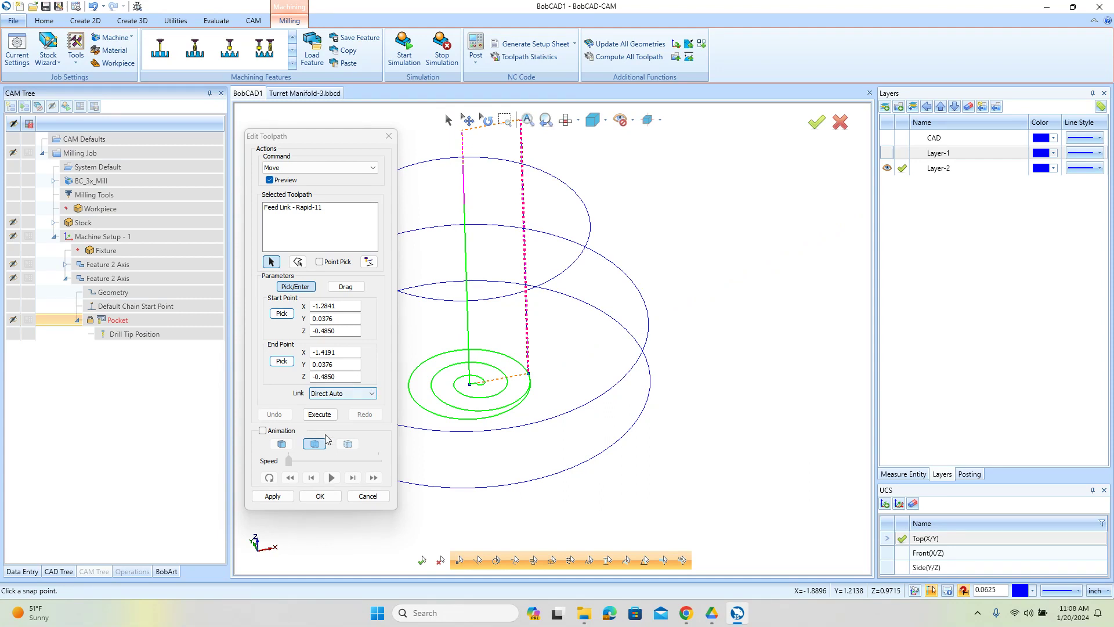
left_click(320, 416)
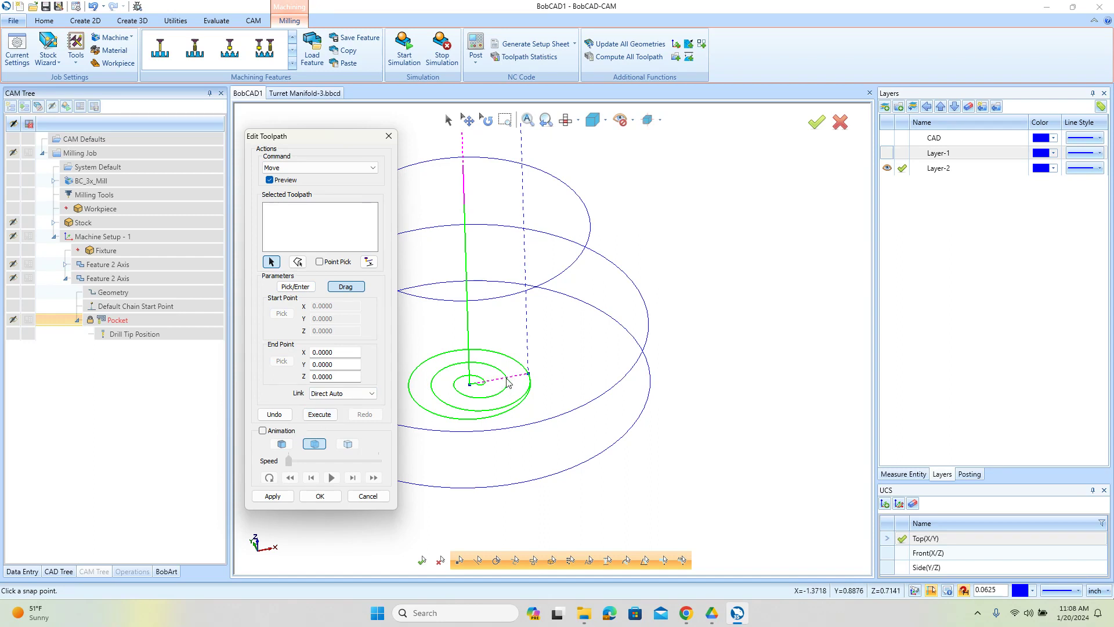
Use Edit Toolpath Modify Attributes to set the feed link from the spiral's end to the center to Cutting Feed.
left_click(307, 168)
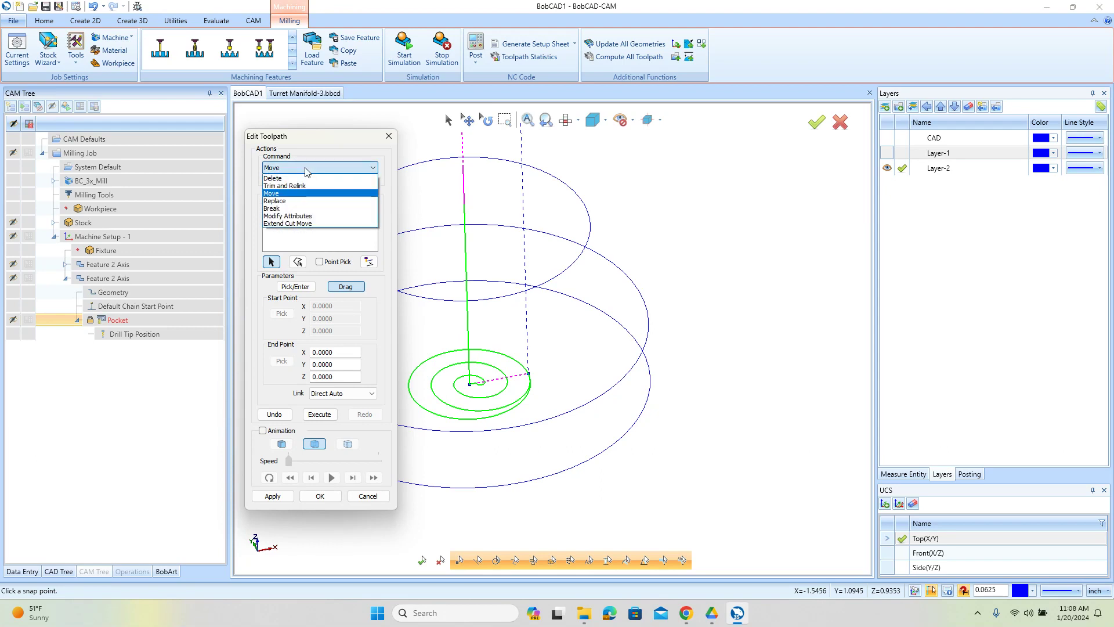
left_click(327, 216)
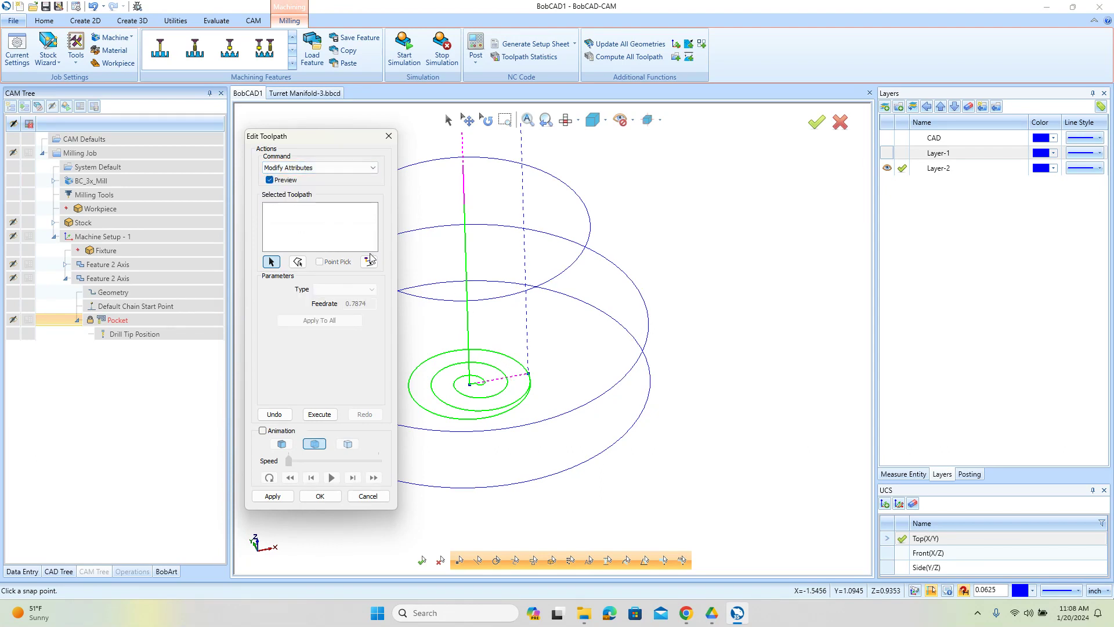
left_click(518, 380)
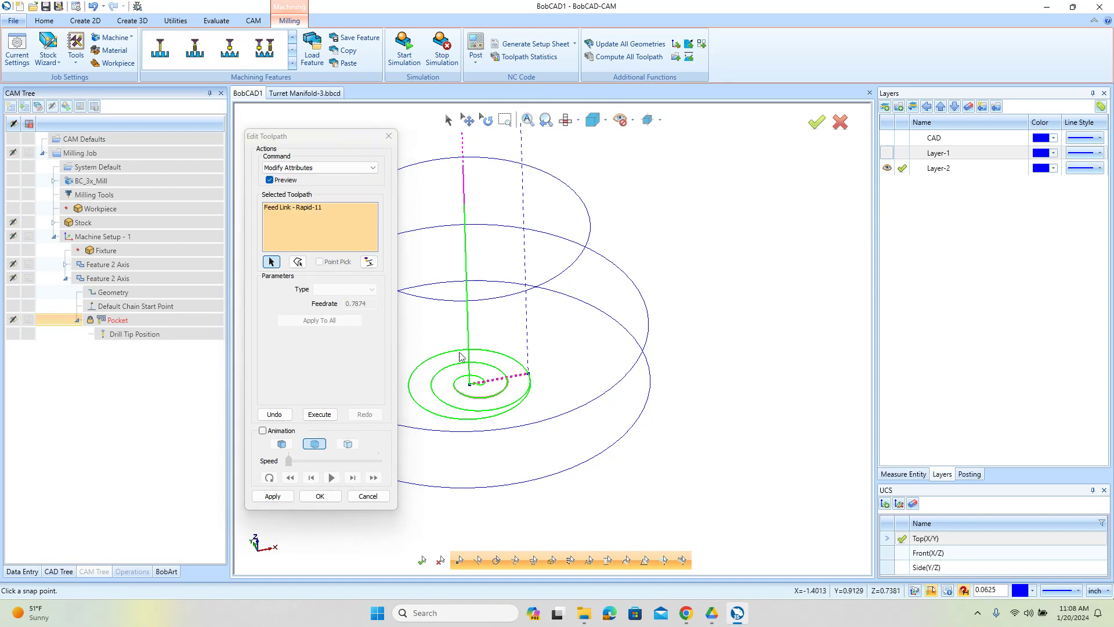
left_click(298, 209)
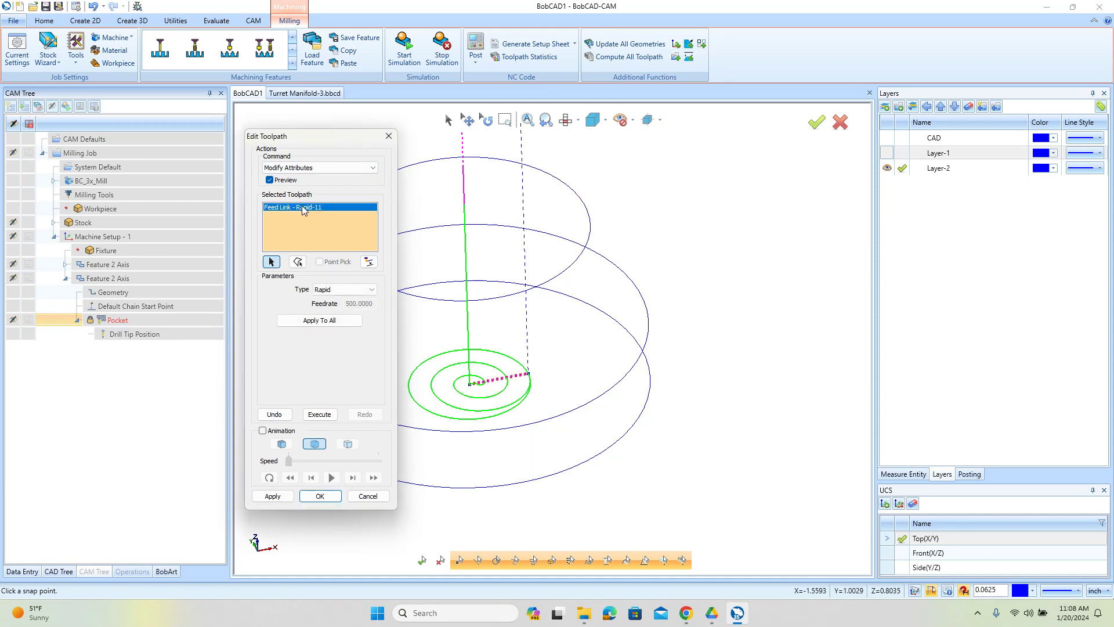
left_click(344, 290)
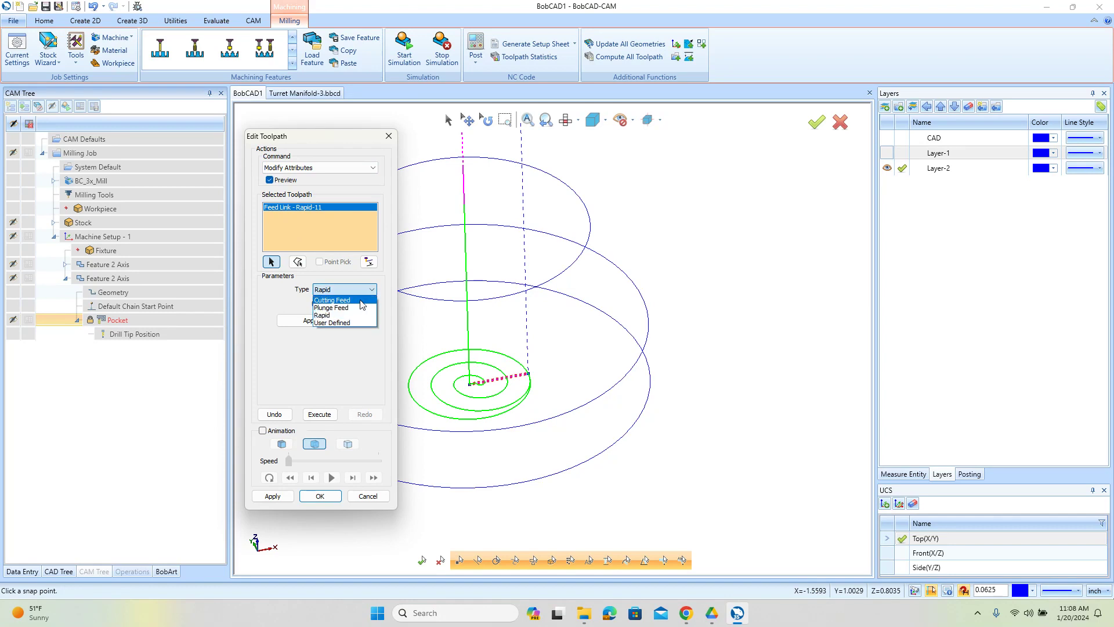
left_click(342, 299)
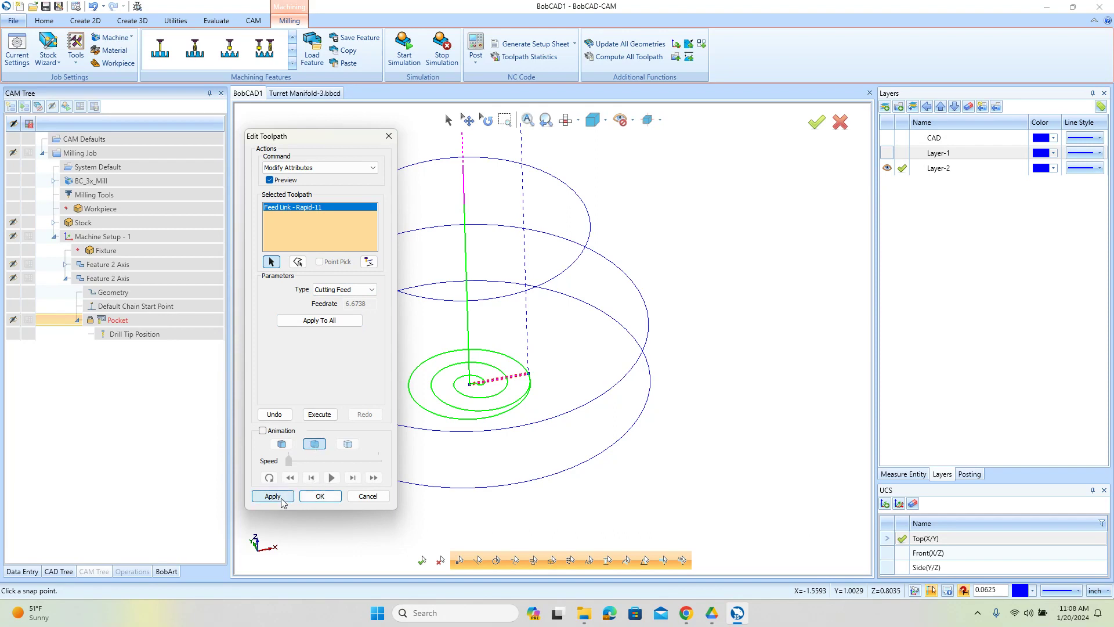
left_click(320, 497)
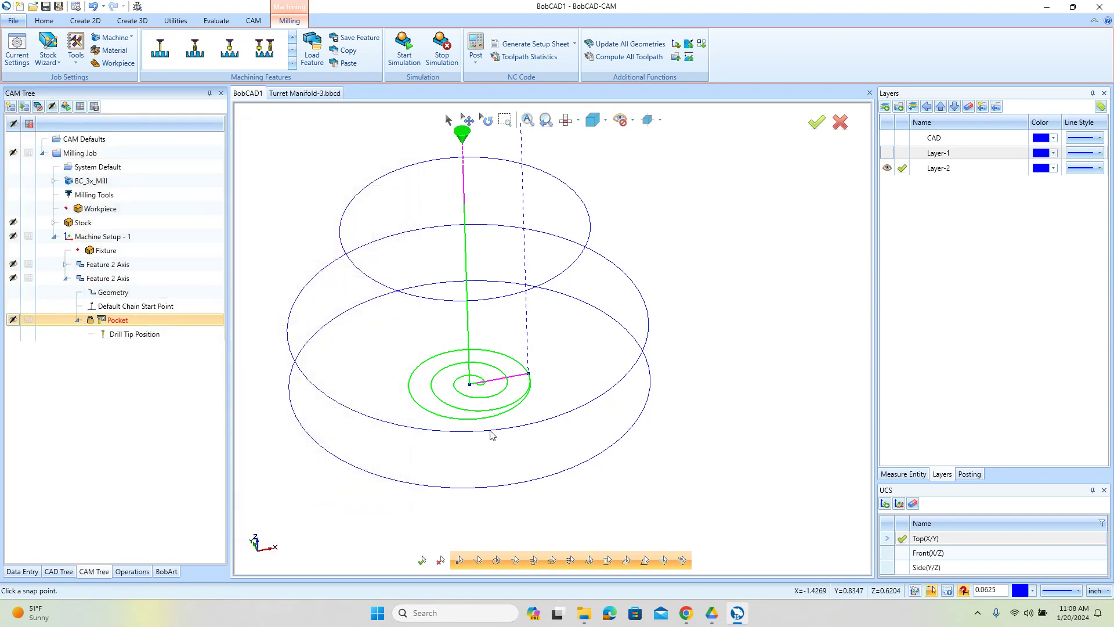
Backplot the edited Pocket toolpath to its end to examine the return to center and the retract.
right_click(120, 320)
left_click(153, 394)
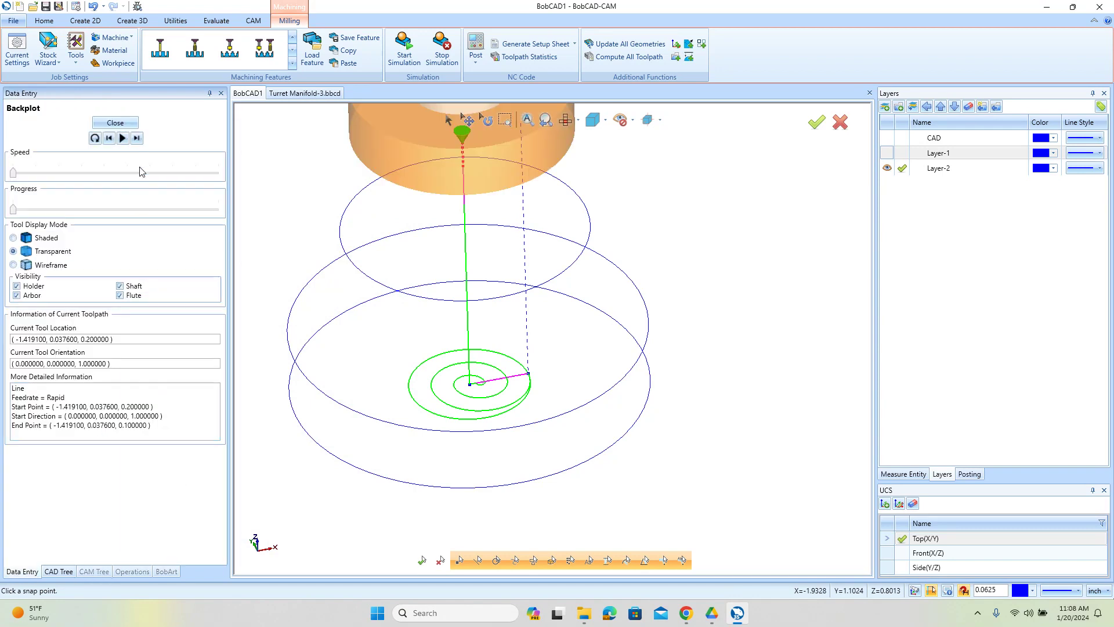
left_click(137, 139)
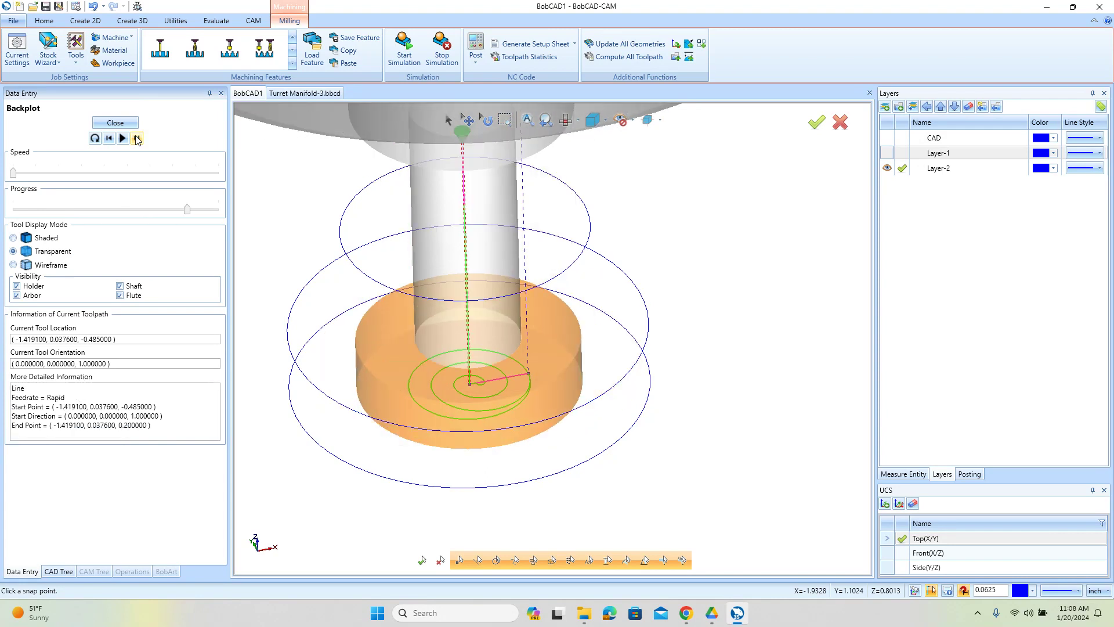
scroll(445, 376, "down", 3)
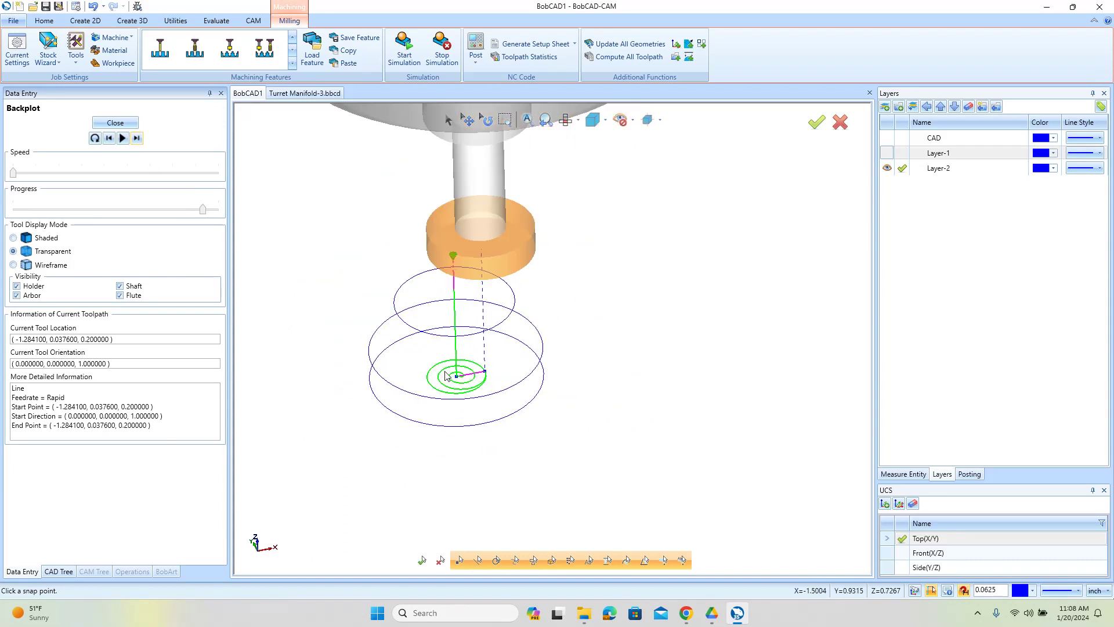
left_click(115, 123)
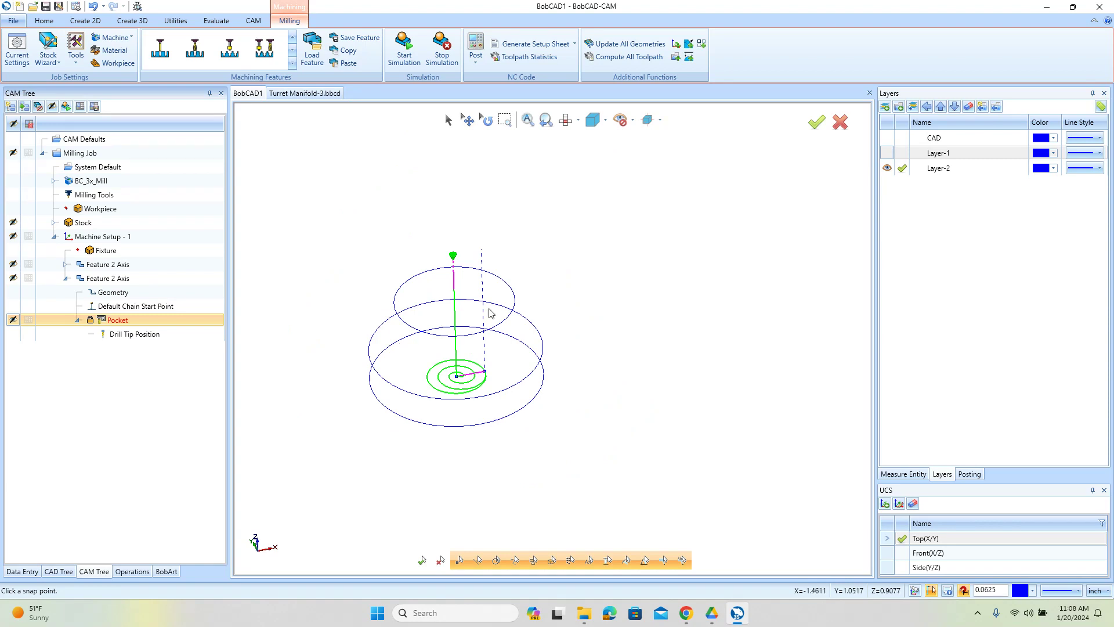
Switch to the Turret Manifold-3 file, make the Form Tool Profil layer active and show it alone in the top view.
left_click(328, 95)
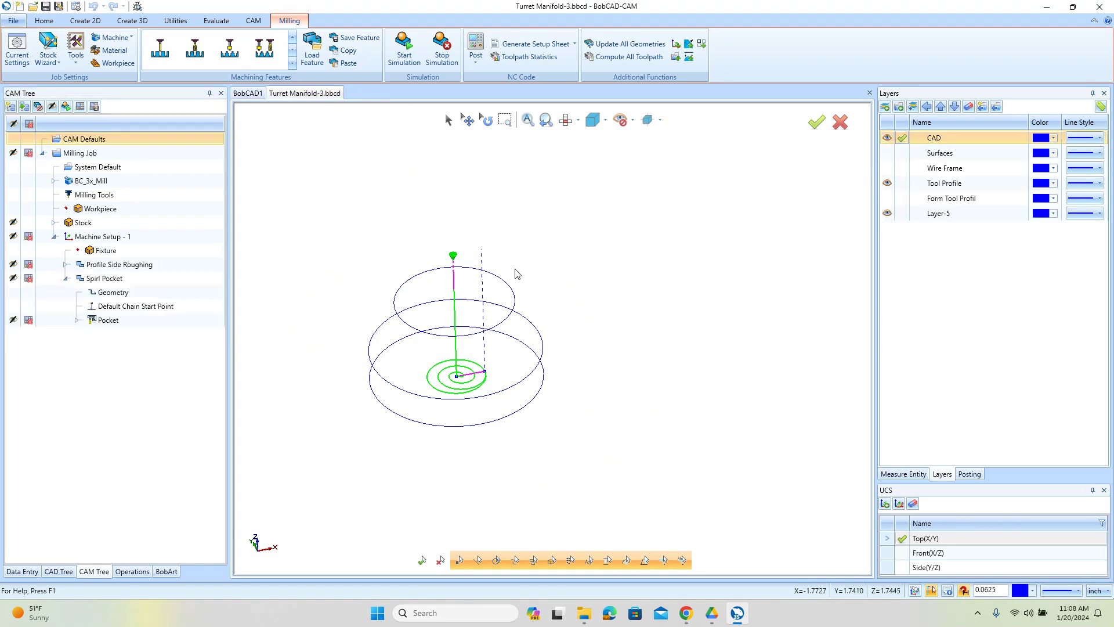
left_click(902, 198)
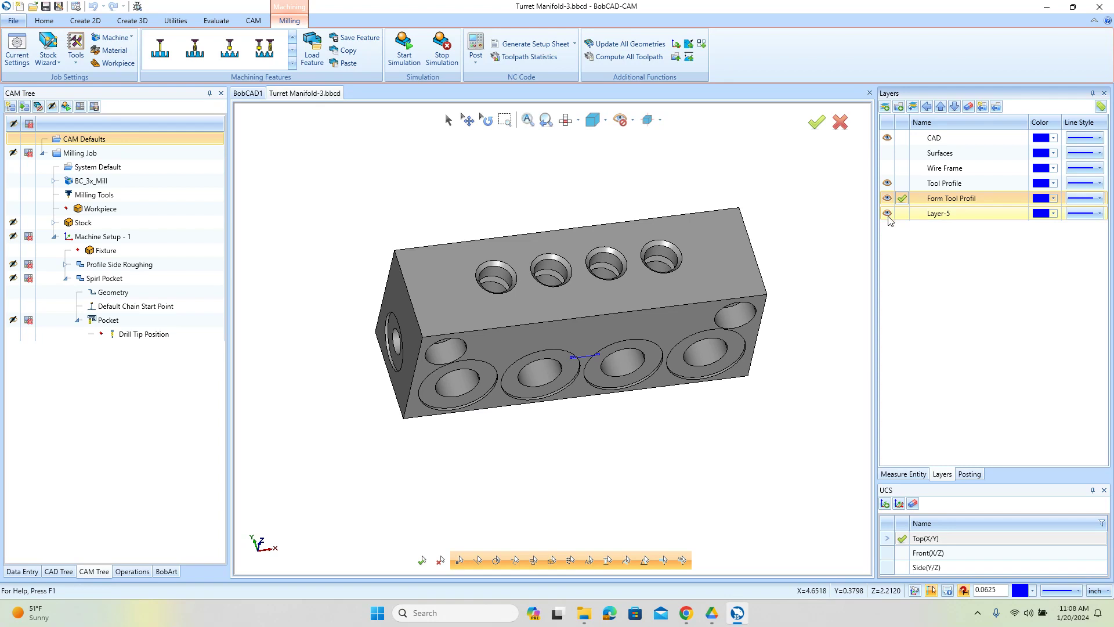
left_click(887, 213)
left_click(887, 138)
left_click(887, 183)
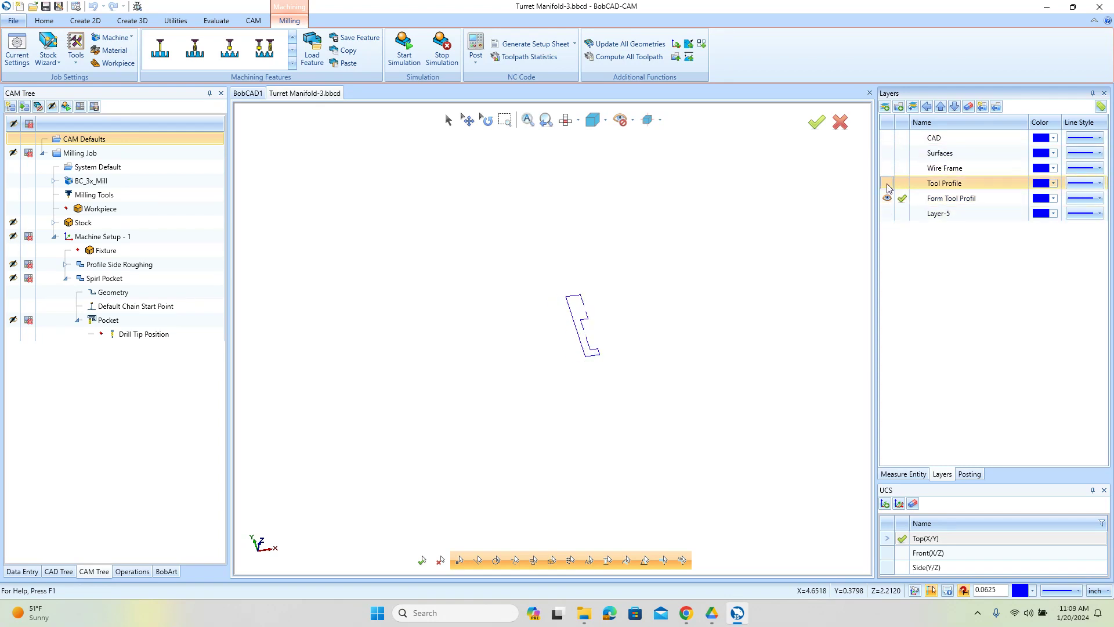
left_click(565, 120)
Show only the Tool Profile layer to examine the full cutter outline, and return to the Form Tool Profil layer alone.
left_click(887, 183)
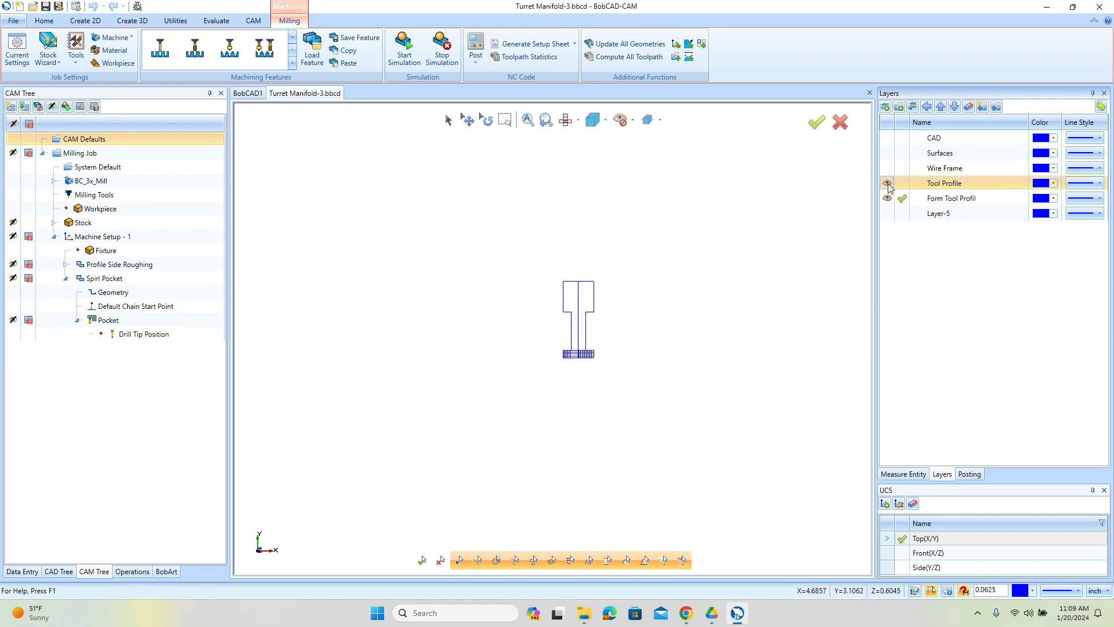
left_click(902, 183)
left_click(887, 198)
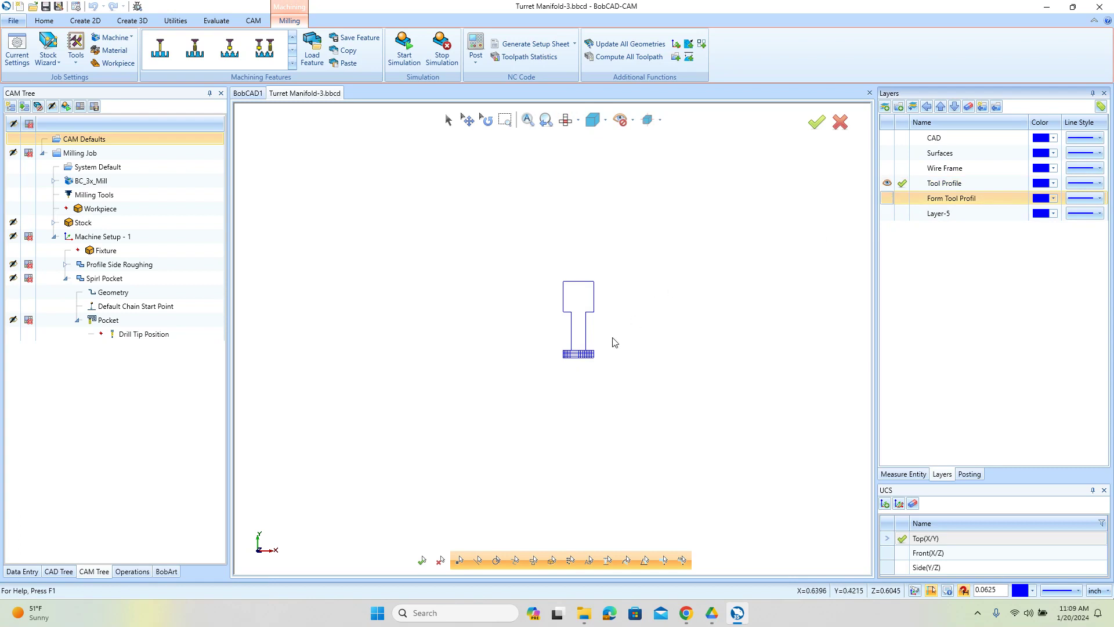
scroll(604, 348, "up", 3)
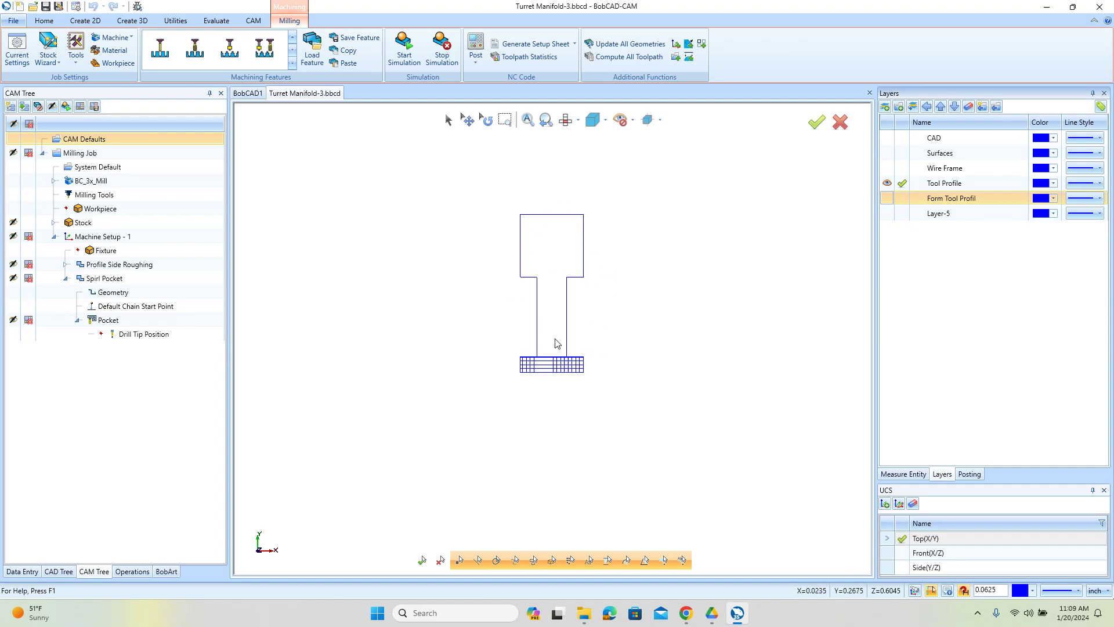
left_click(887, 199)
left_click(887, 183)
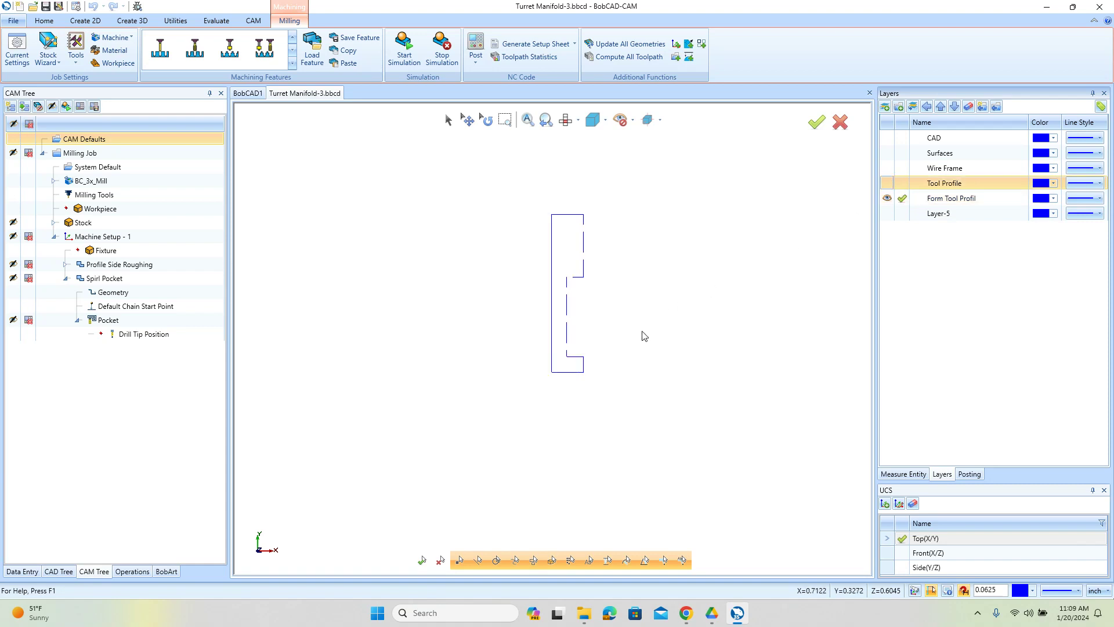
scroll(598, 324, "up", 2)
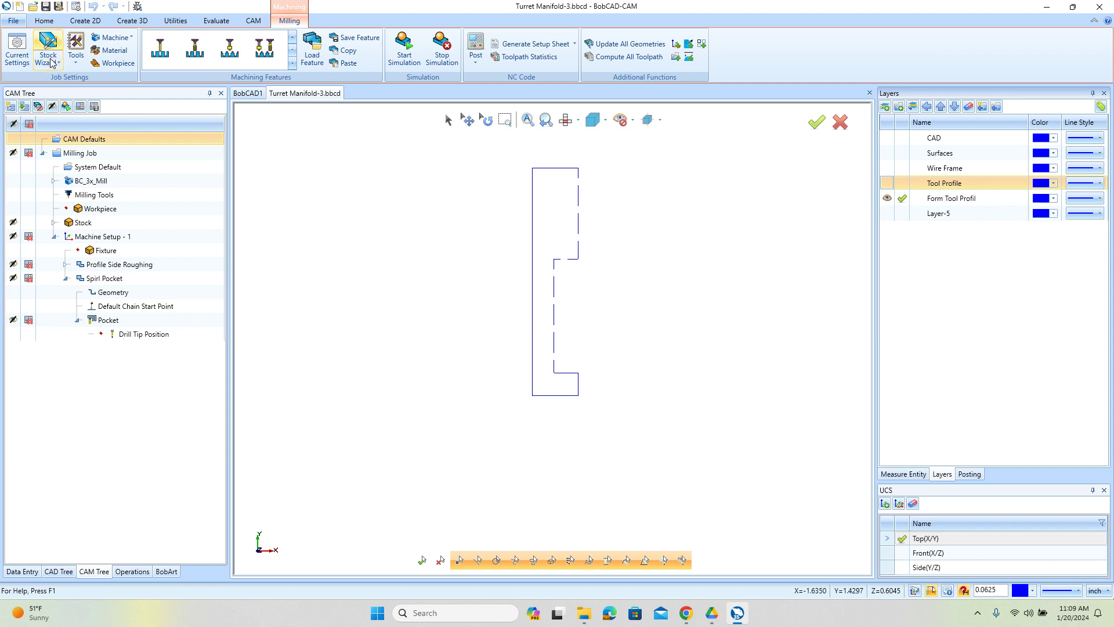
Create a new file and copy the entire half tool profile from Turret Manifold-3 into it.
left_click(19, 6)
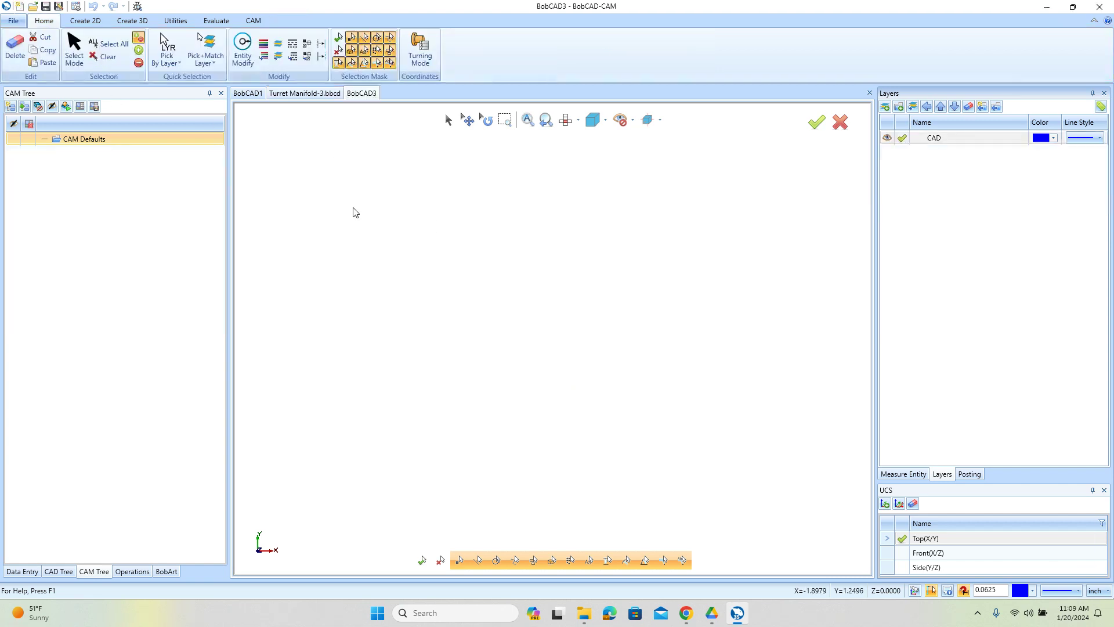
left_click(335, 95)
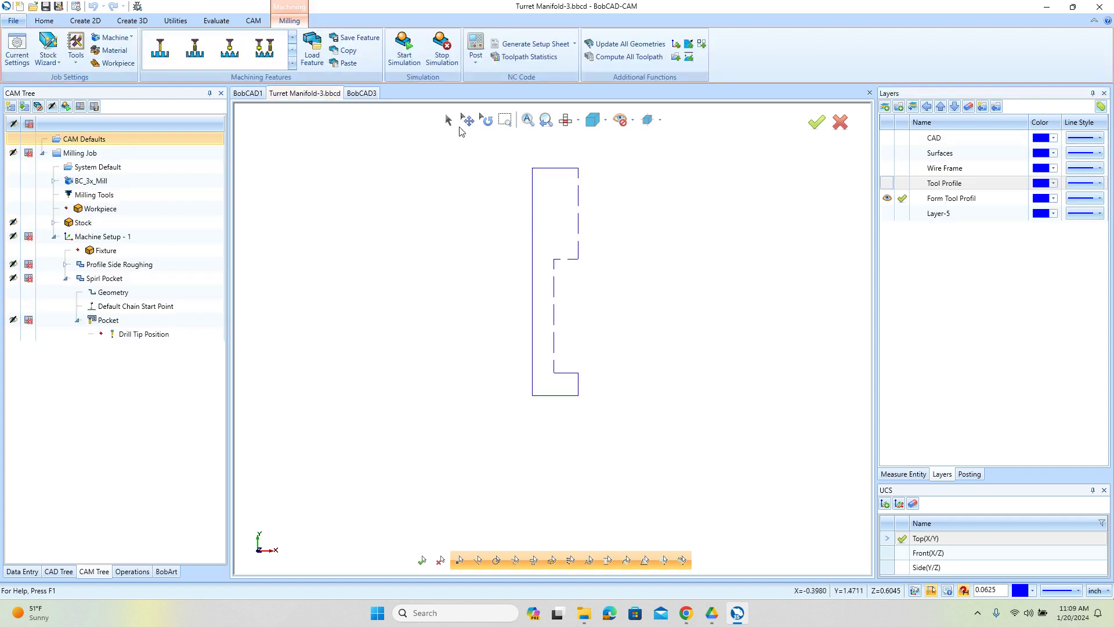
left_click_drag(499, 147, 635, 402)
left_click(44, 21)
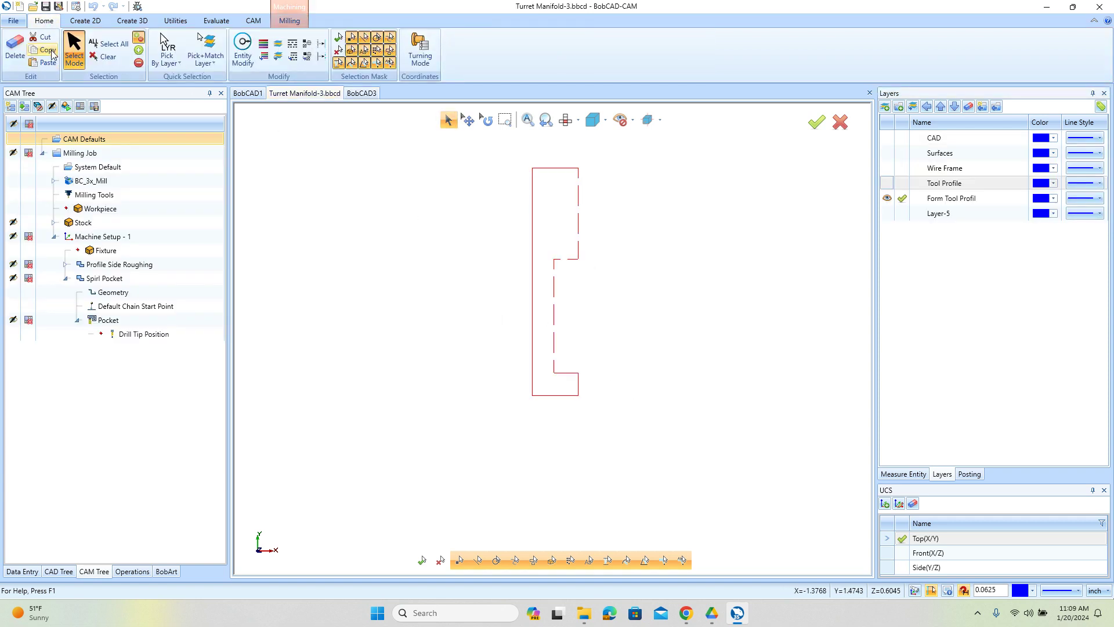
right_click(393, 203)
left_click(423, 222)
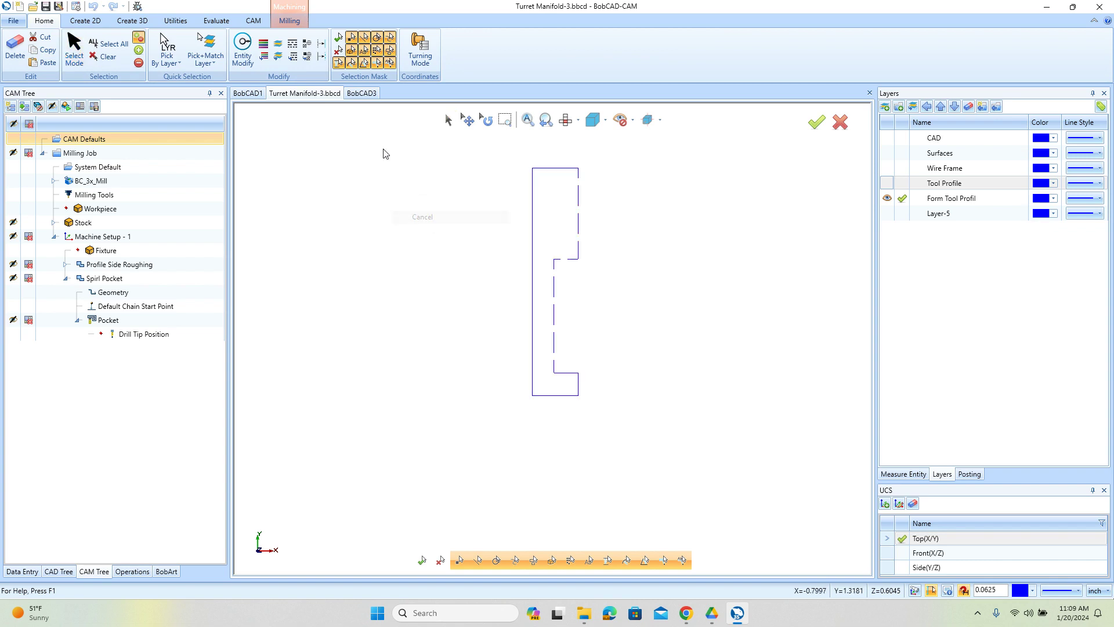
left_click(361, 93)
left_click(46, 62)
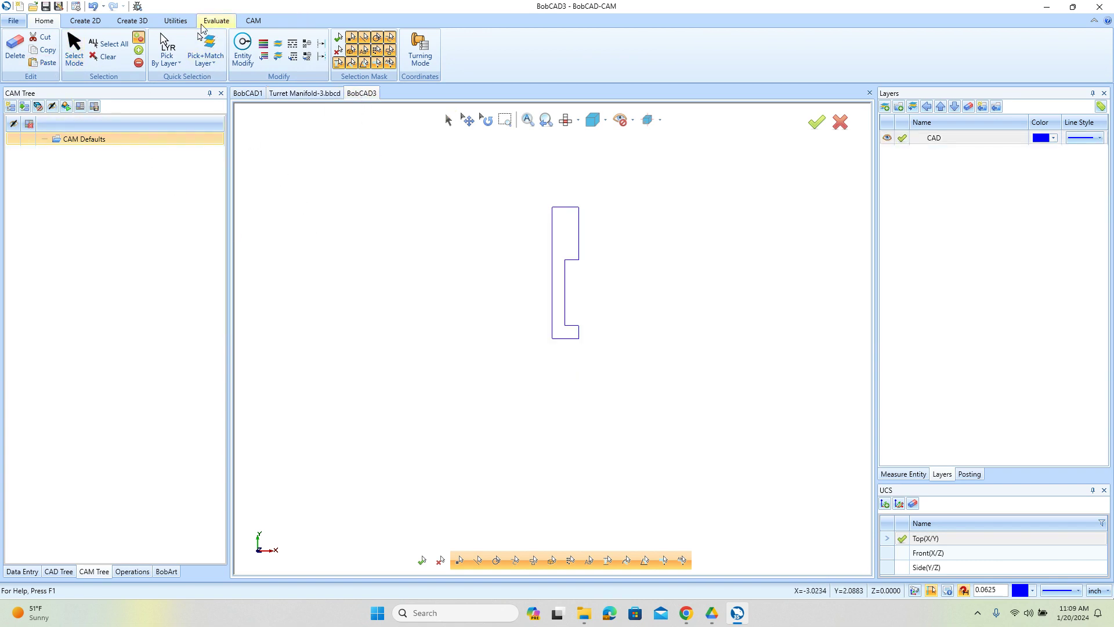
Add a new rough endmill to the Mill category of the Tool Library and show its tool parameters.
left_click(254, 21)
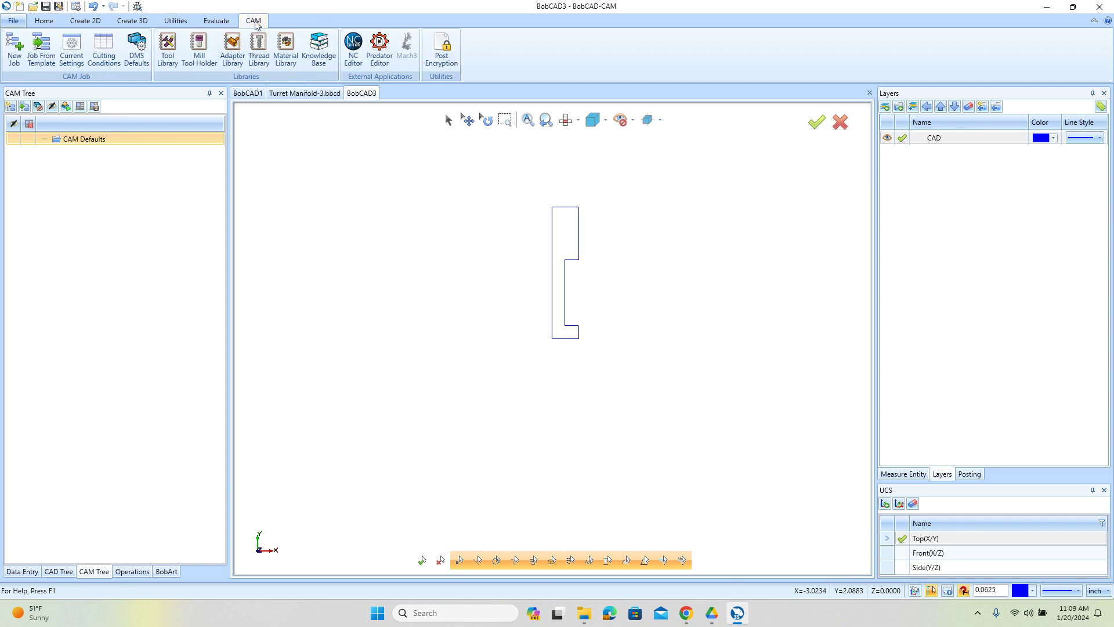
left_click(169, 60)
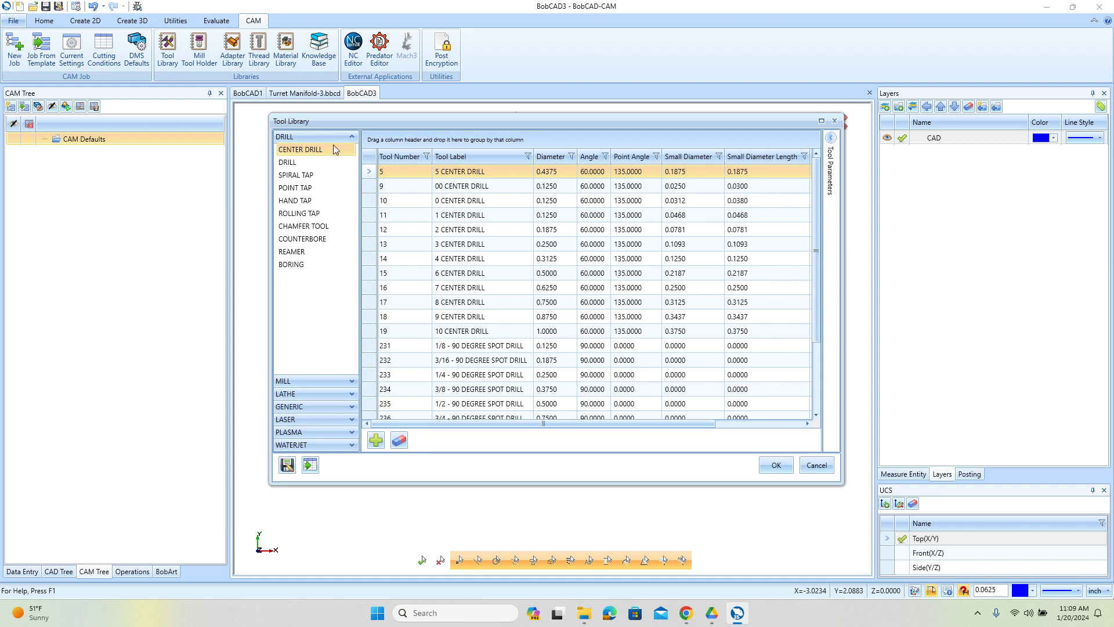
left_click(333, 136)
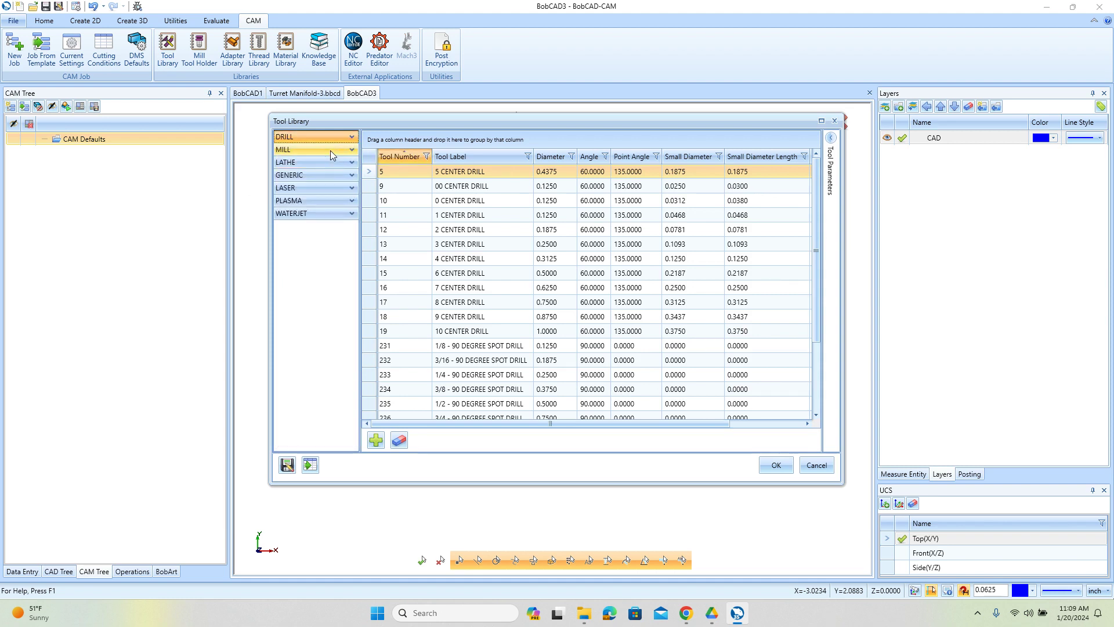
left_click(330, 149)
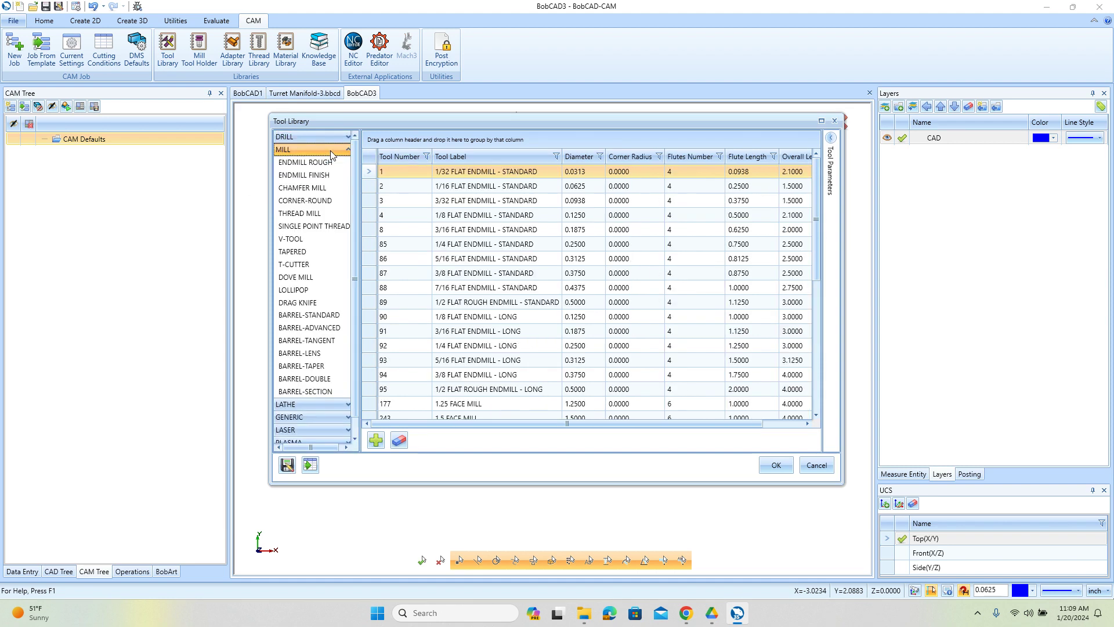
left_click(375, 441)
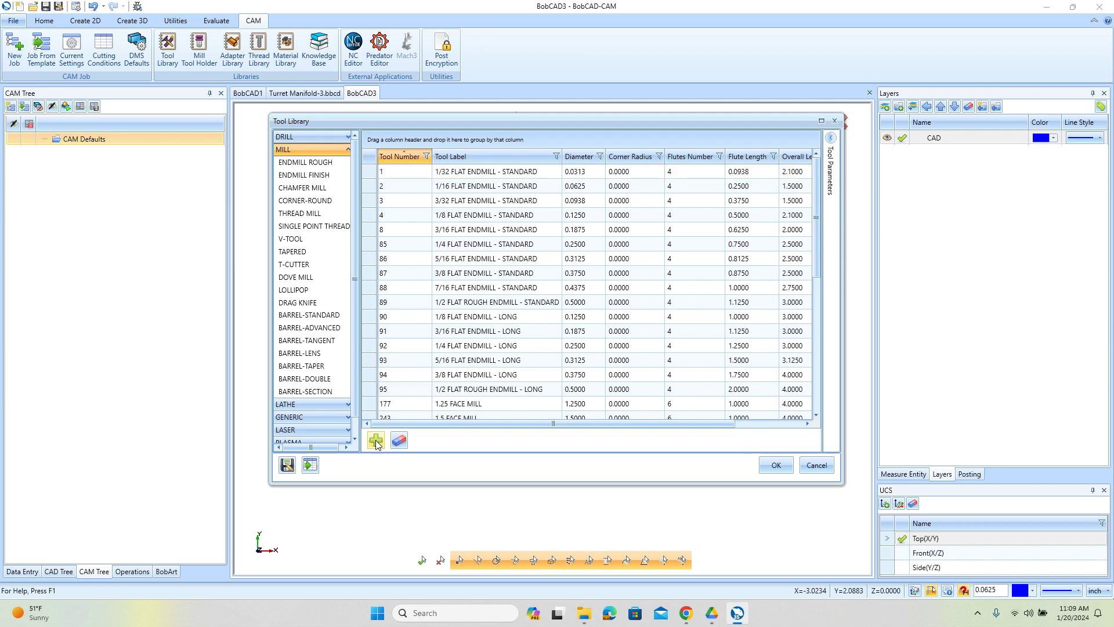
left_click(830, 138)
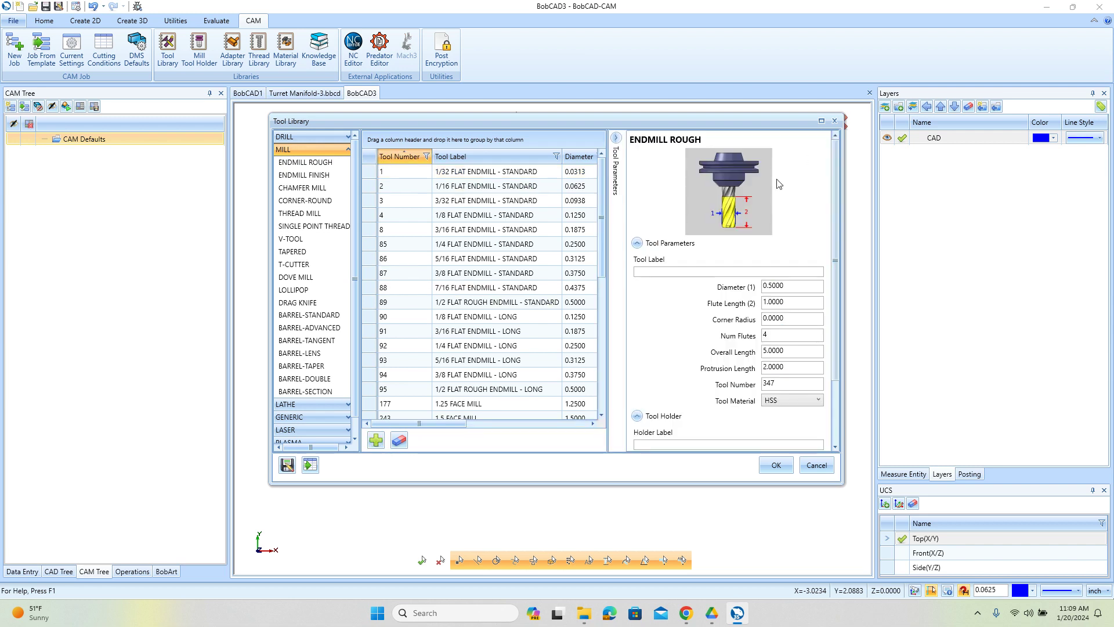
Try assigning custom tool geometry to the new endmill, cancel the shape picking and close the Tool Library.
scroll(707, 332, "down", 3)
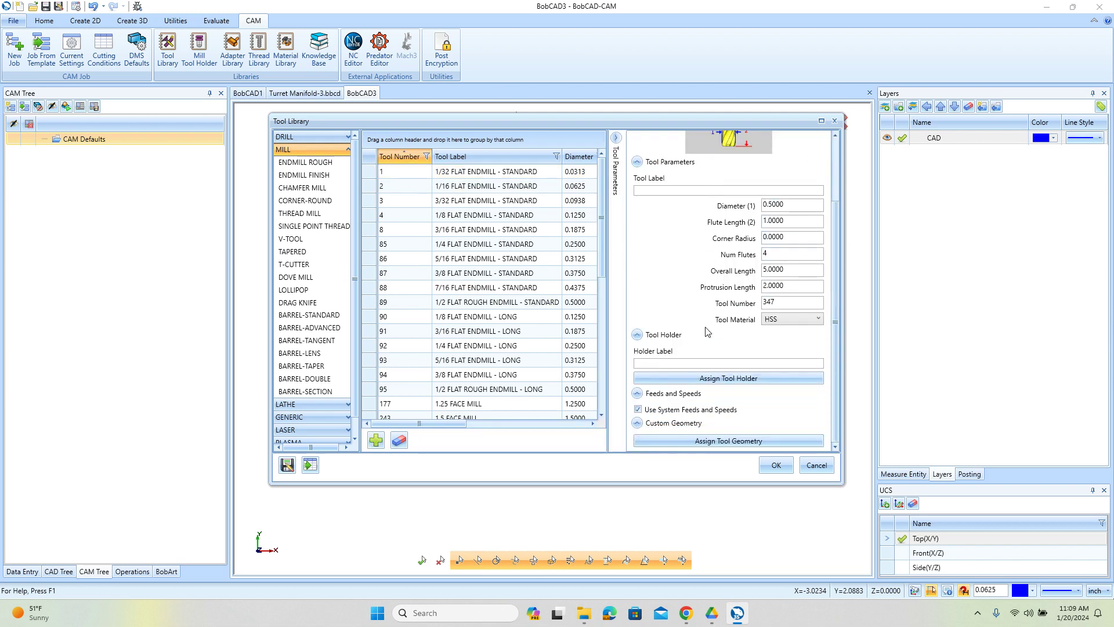
left_click(719, 442)
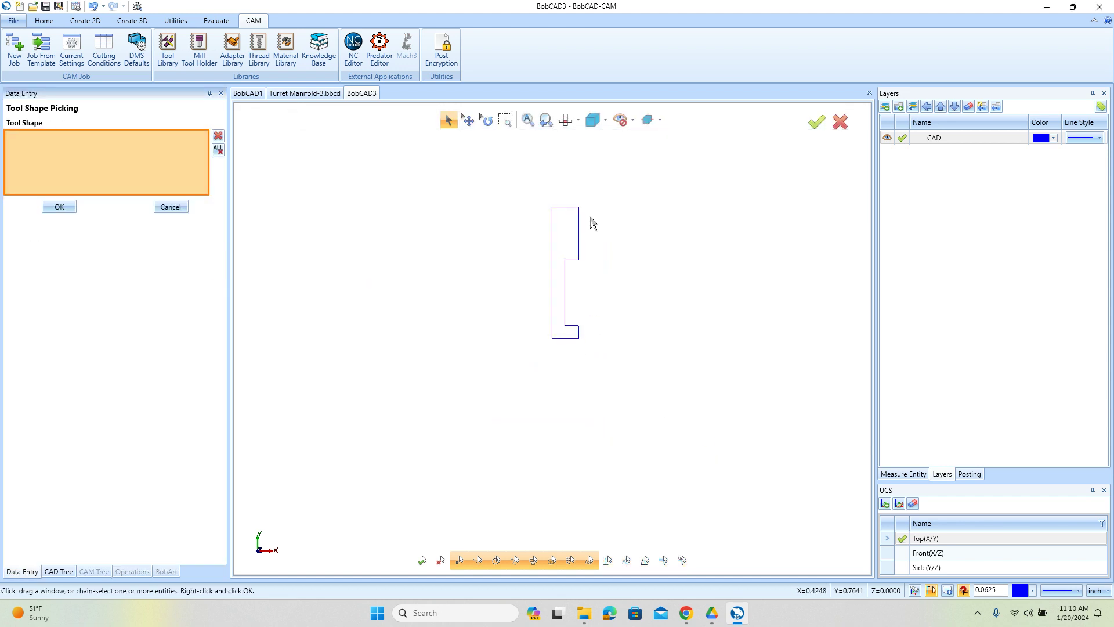
left_click(174, 207)
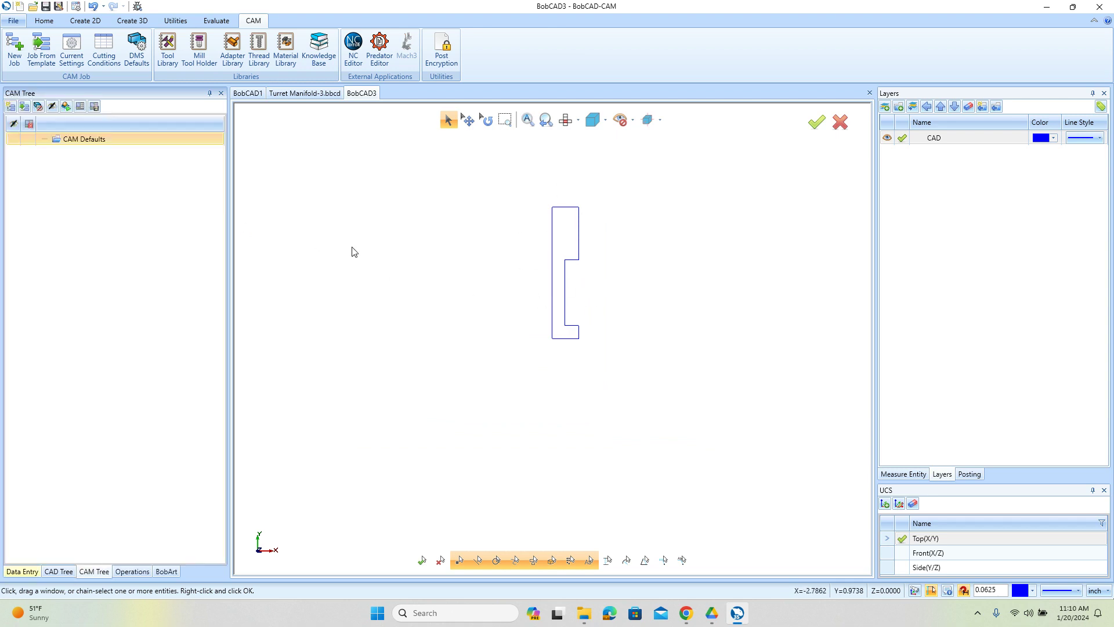
left_click(777, 465)
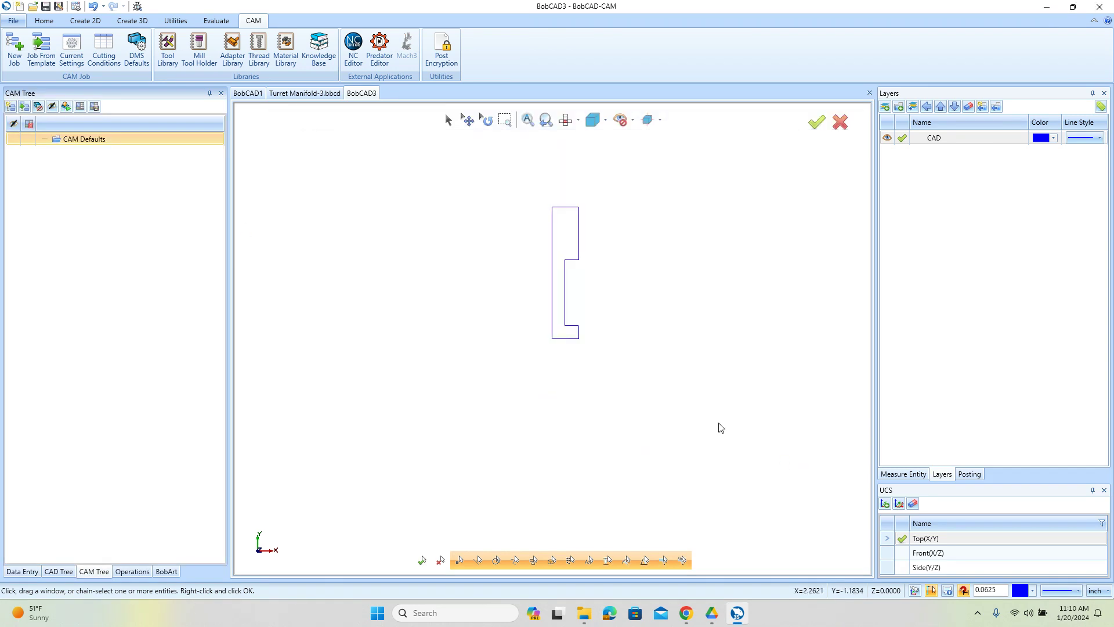
Change the line style of the profile's shank and neck lines to dashed, leaving the cutting head lines solid.
left_click_drag(558, 236, 613, 309)
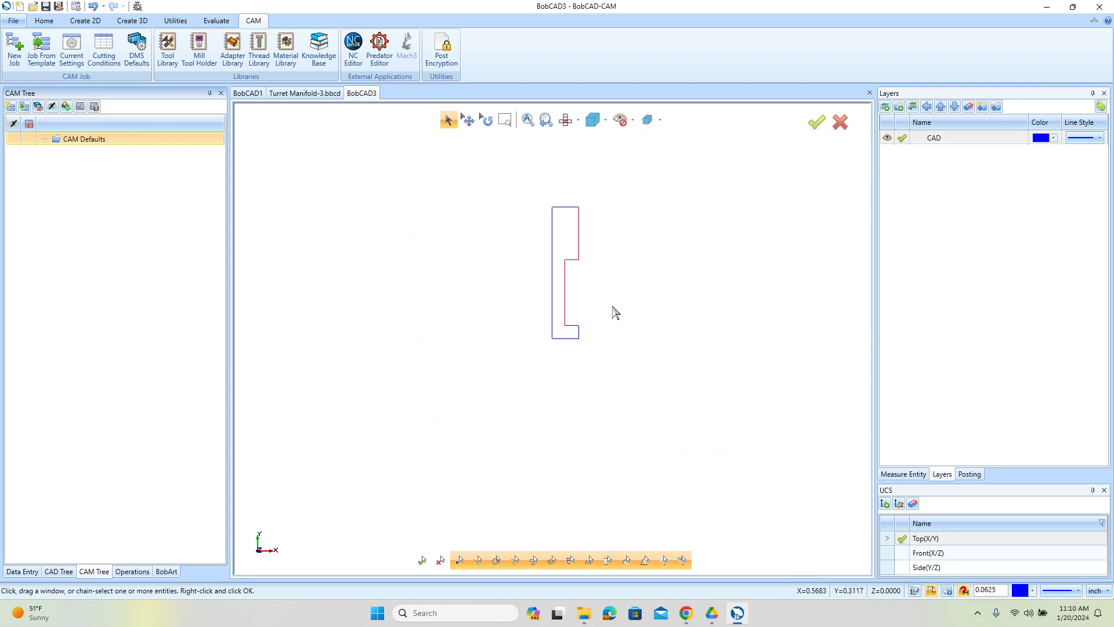
right_click(632, 244)
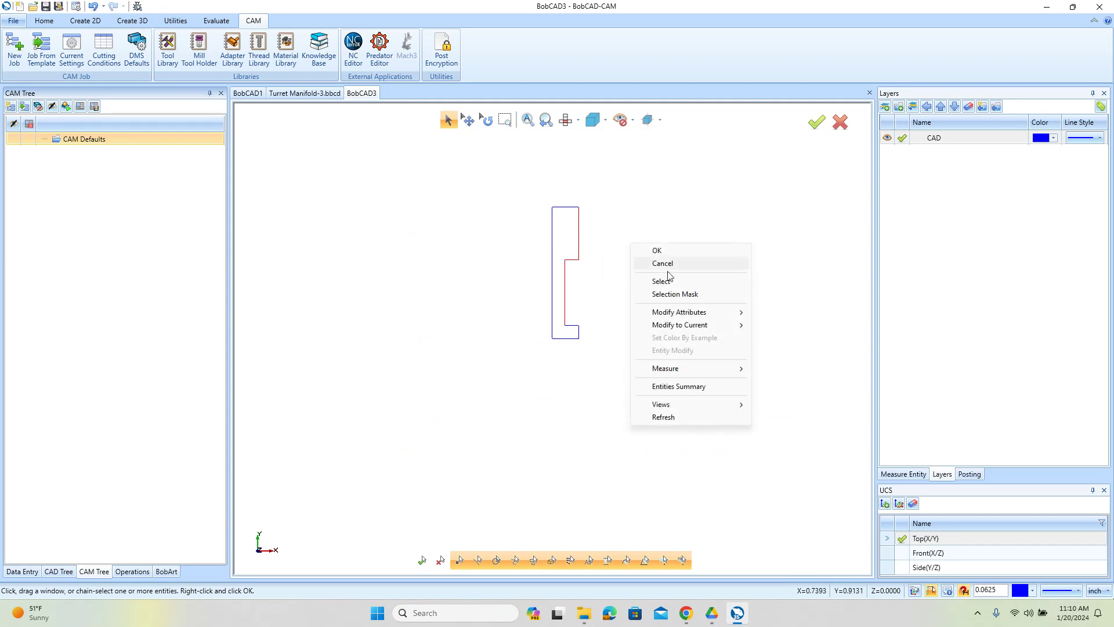
mouse_move(722, 312)
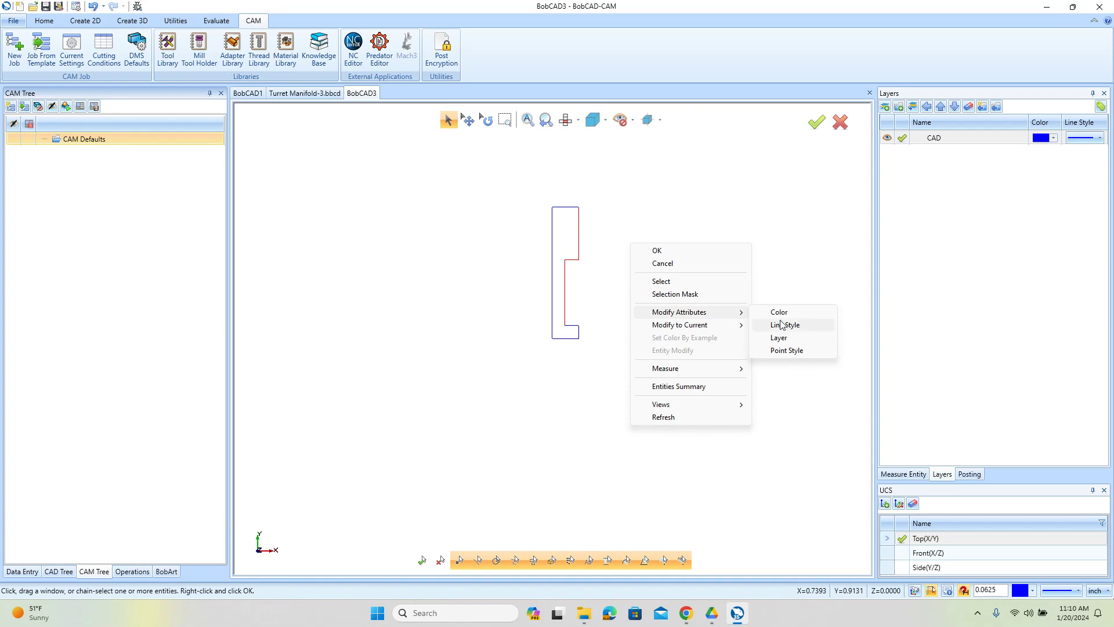
left_click(780, 325)
left_click(582, 282)
left_click(534, 353)
right_click(661, 284)
left_click(694, 303)
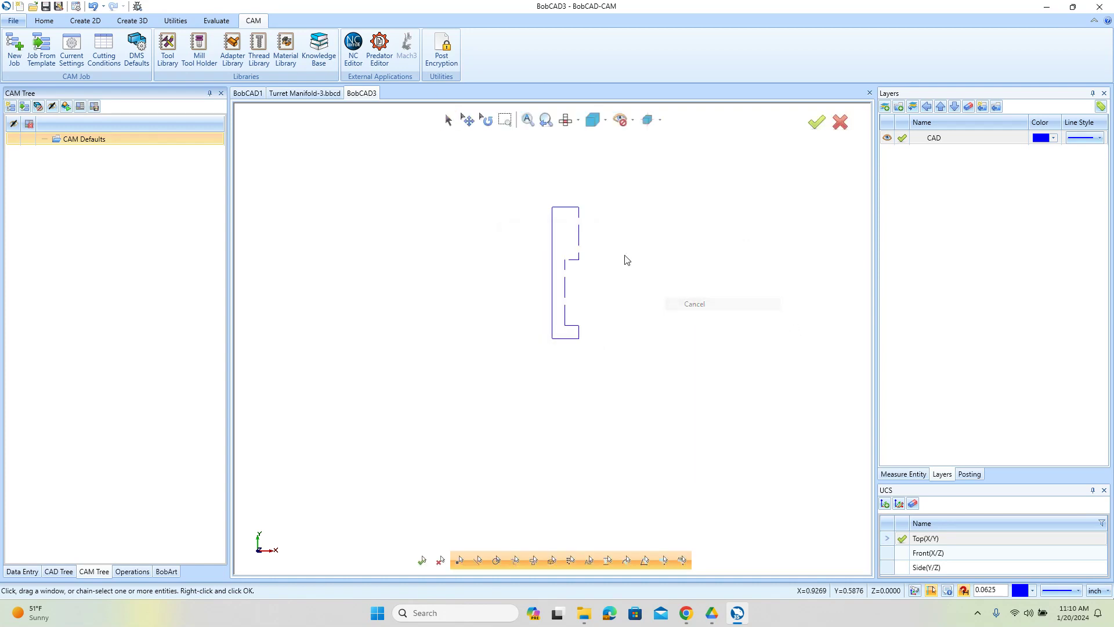
Delete the vertical centreline and the upper horizontal line to leave an open half tool profile.
left_click(448, 120)
left_click_drag(524, 180, 571, 238)
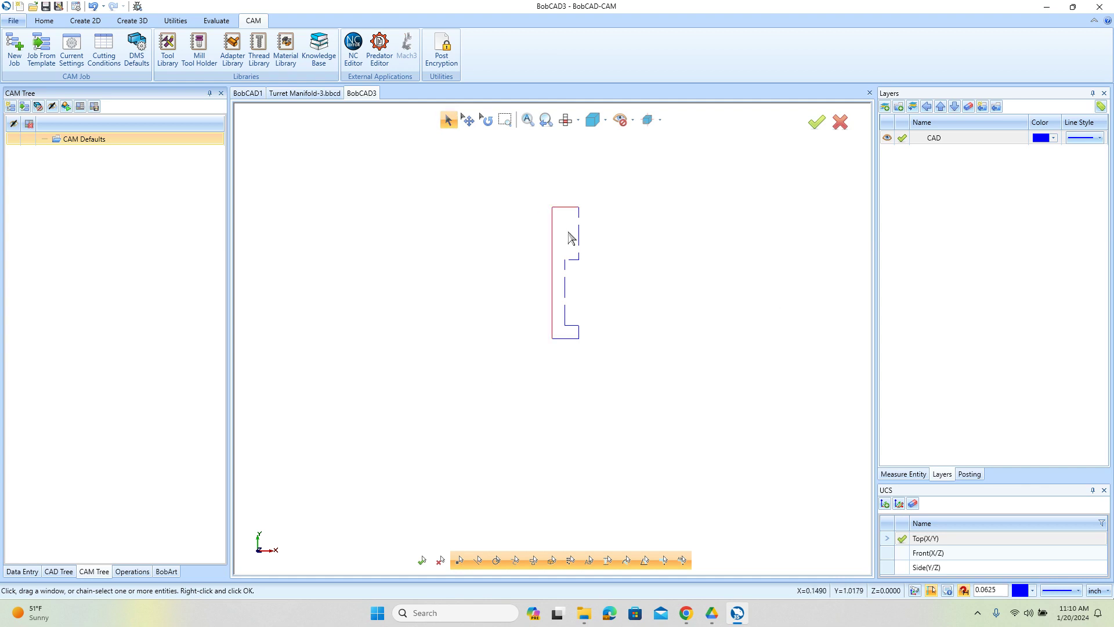
key("Delete")
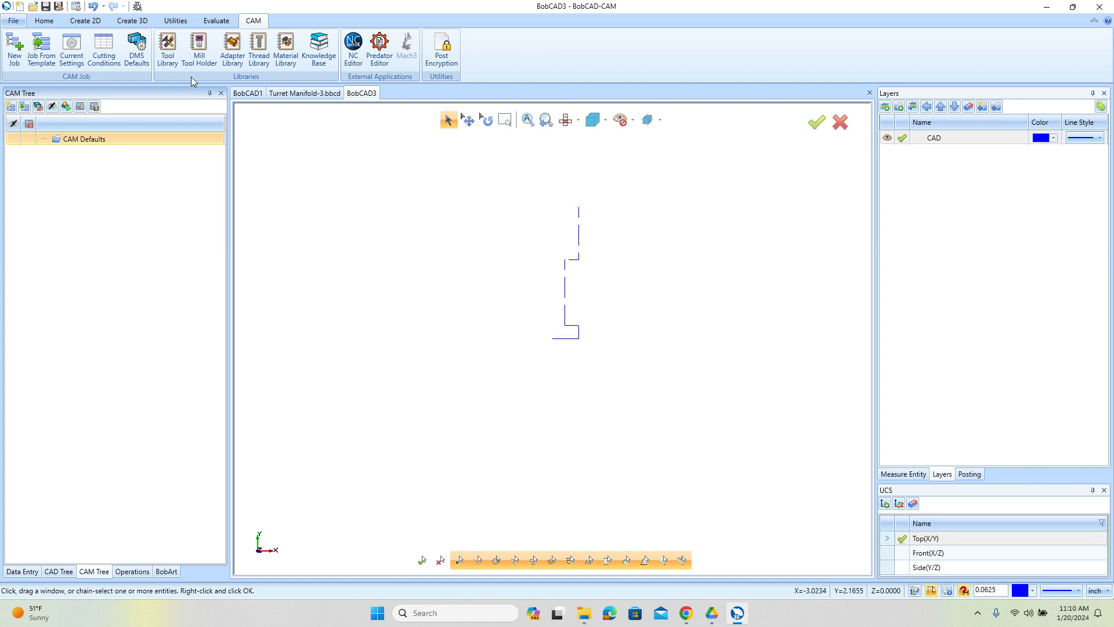
Add a new rough endmill to the Mill category of the Tool Library and expand its tool parameters.
left_click(170, 58)
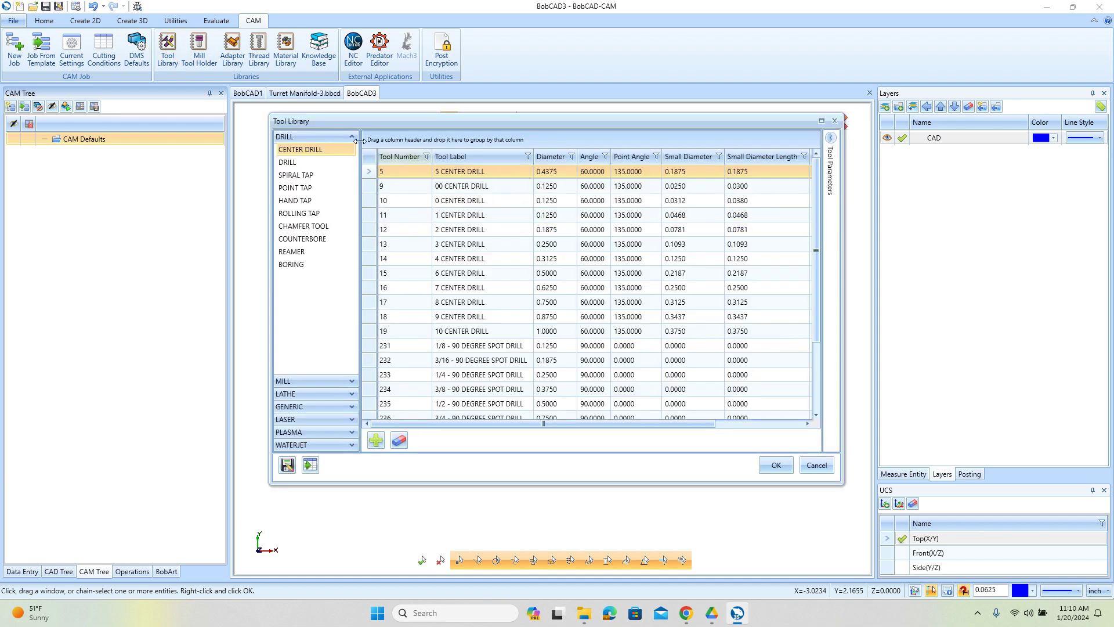
left_click(328, 138)
left_click(321, 149)
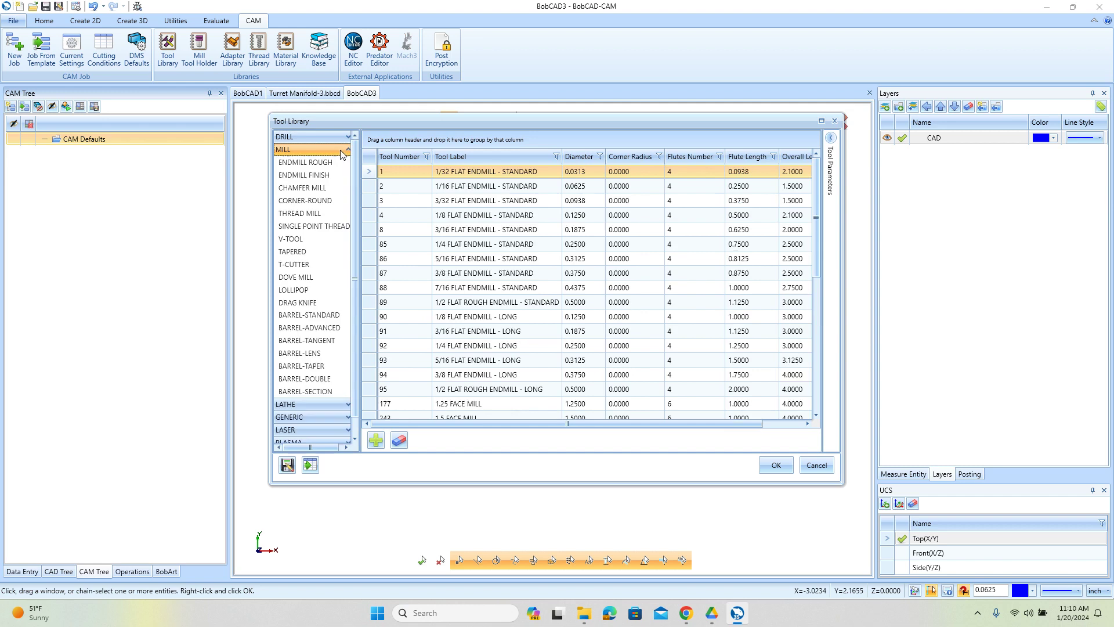
left_click(375, 440)
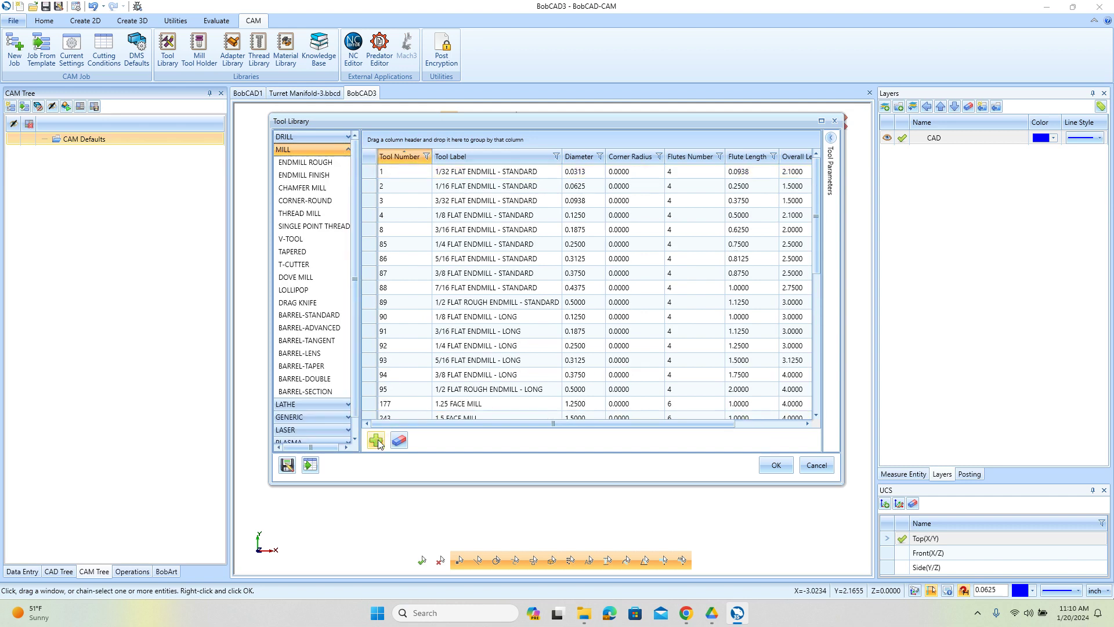
left_click(831, 139)
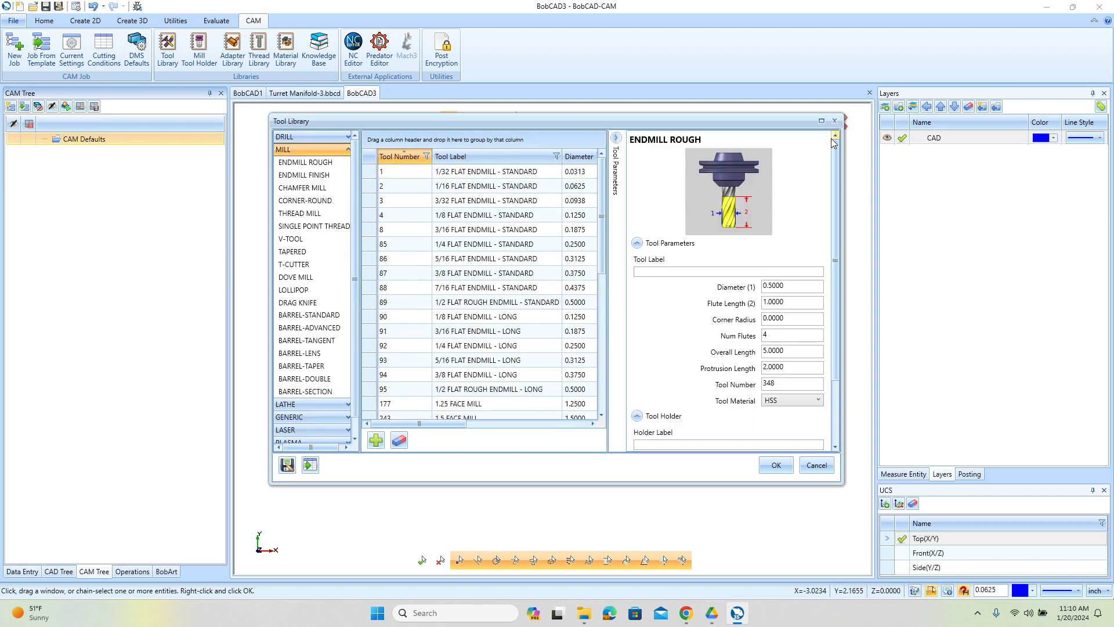
Assign the open half profile as the new endmill's custom tool geometry, and close the Tool Library without keeping the tool.
scroll(718, 298, "down", 3)
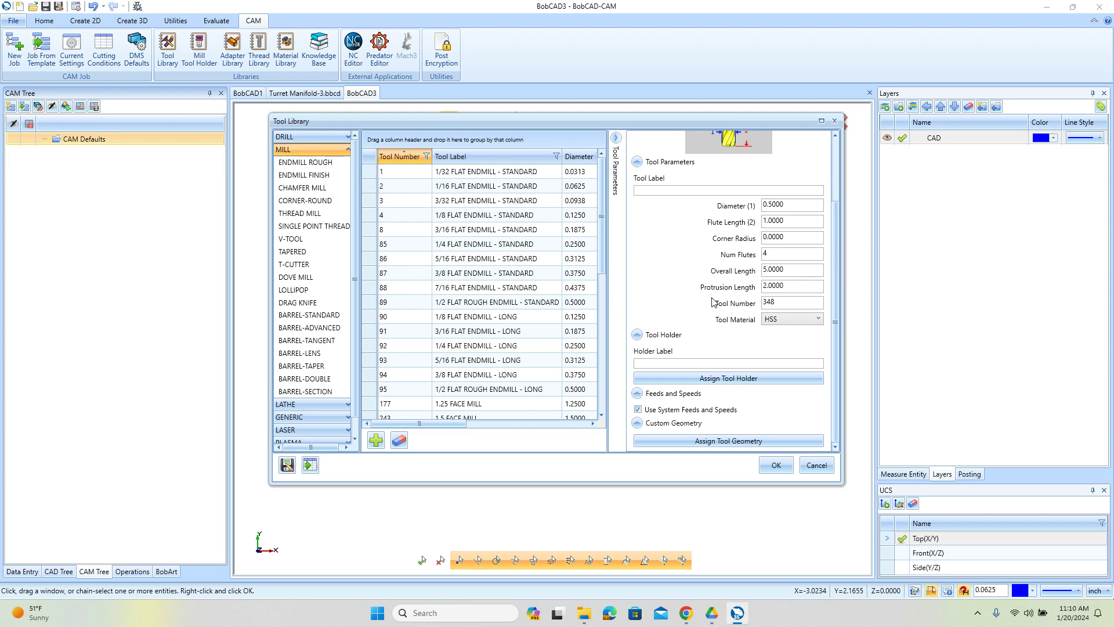
left_click(722, 441)
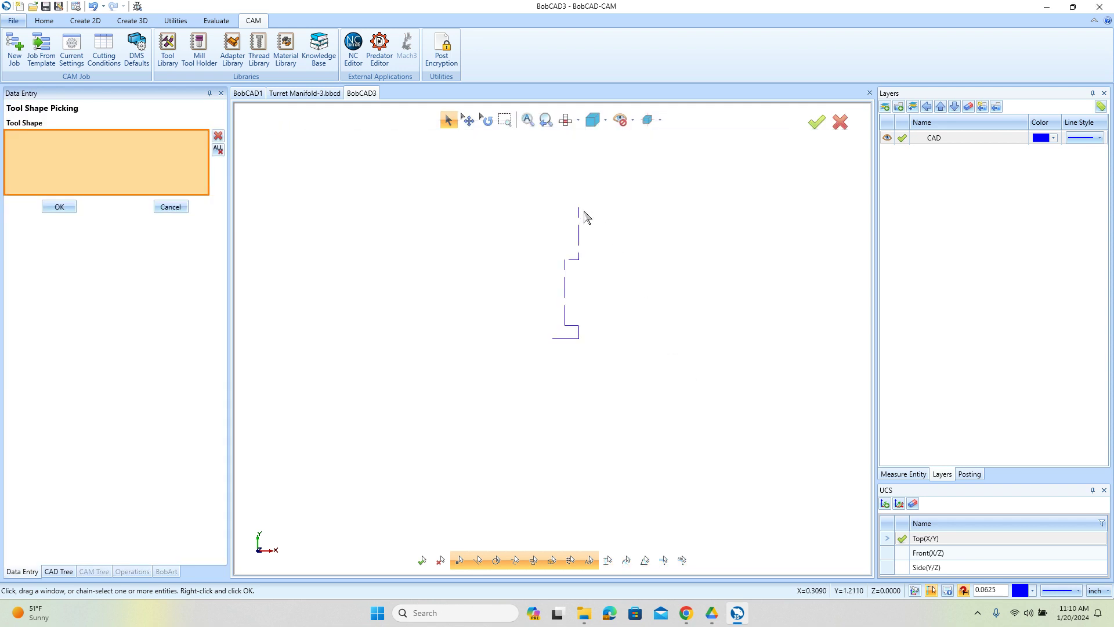
left_click(579, 214)
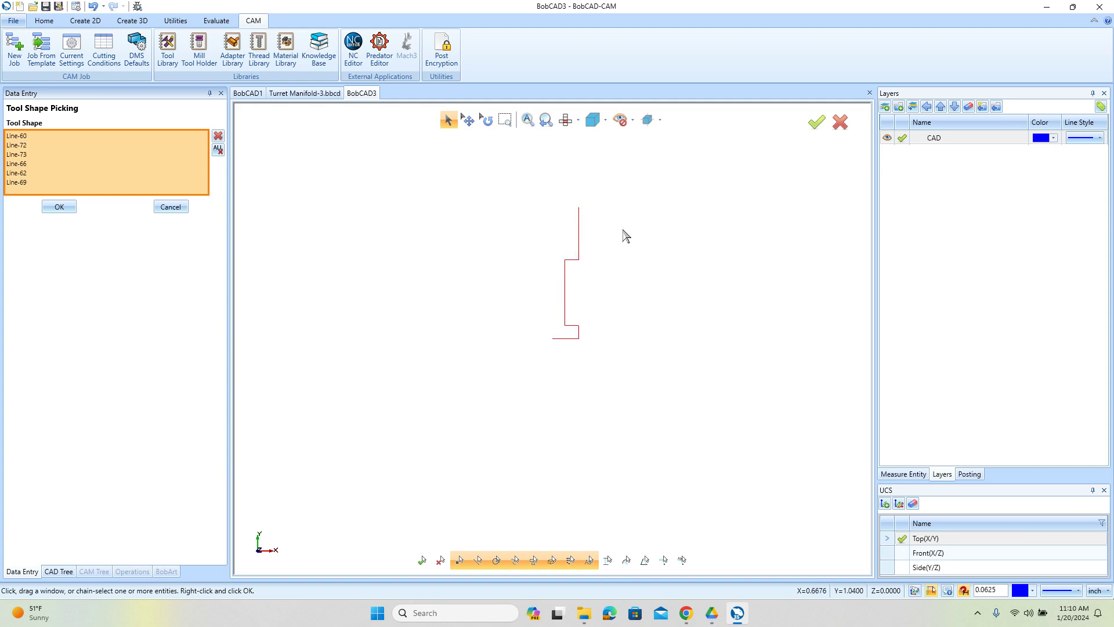
left_click(60, 207)
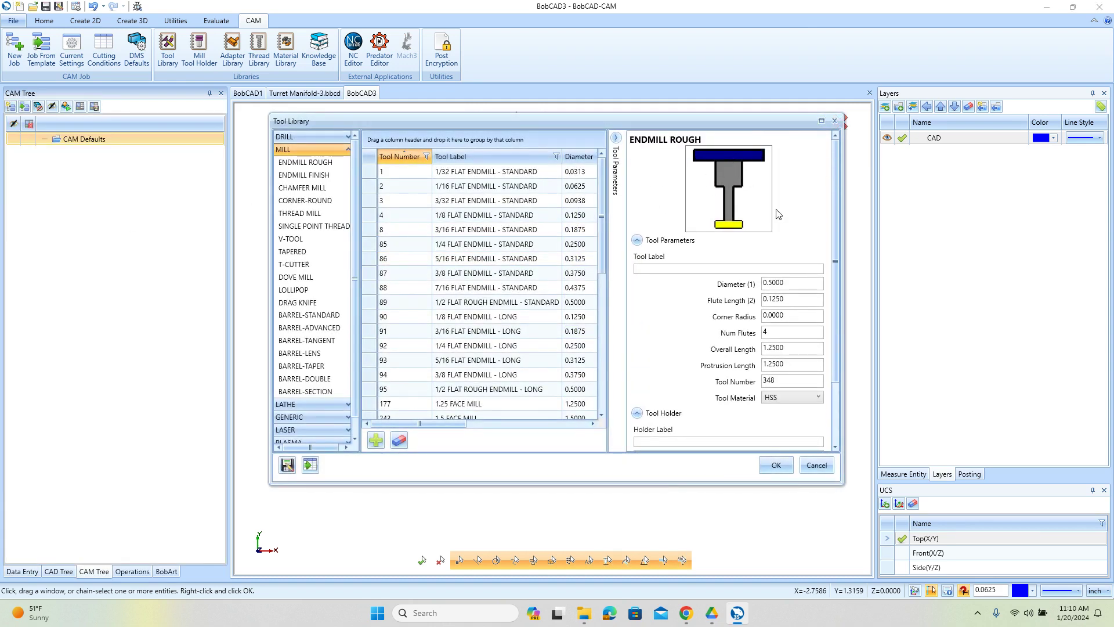
left_click(816, 466)
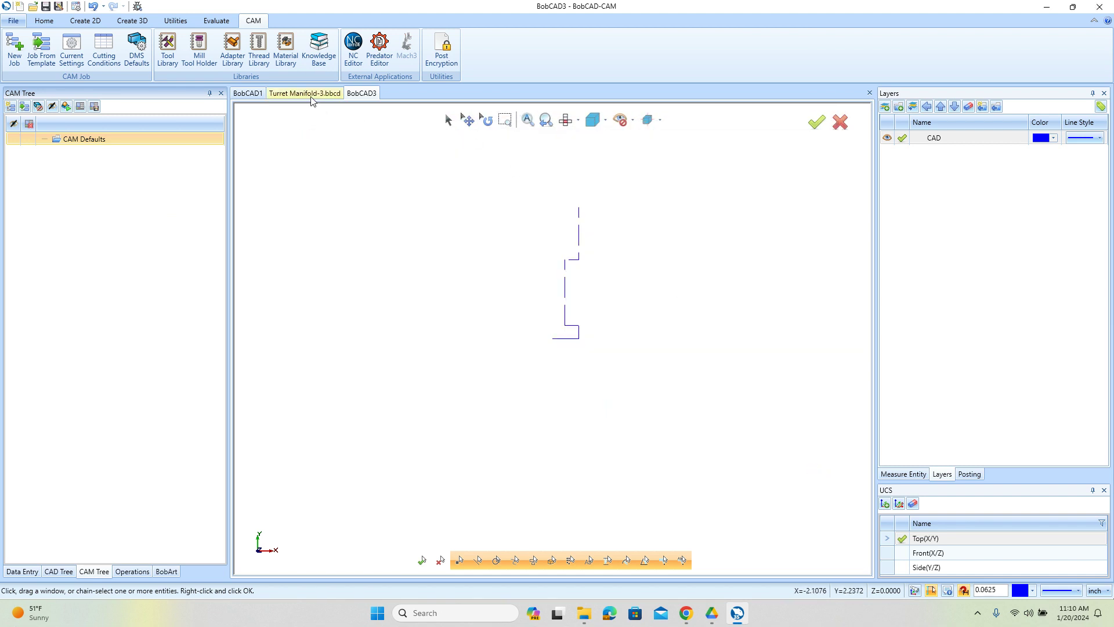
Switch to the BobCAD1 file and examine the spiral Pocket toolpath inside the bore.
left_click(310, 95)
left_click(248, 92)
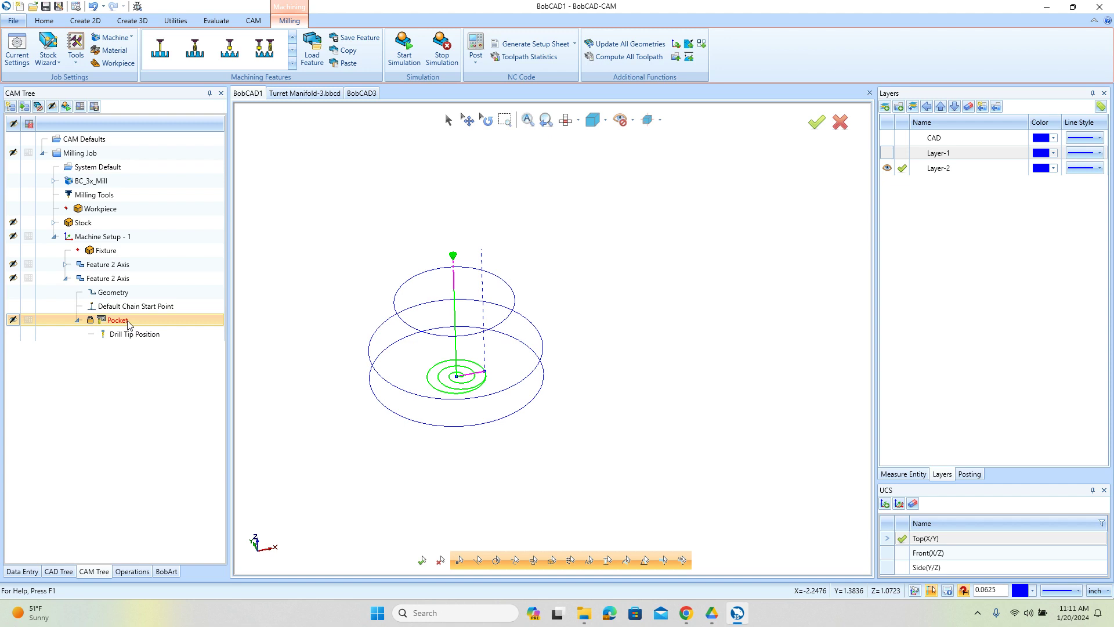
middle_click_drag(464, 388, 399, 377)
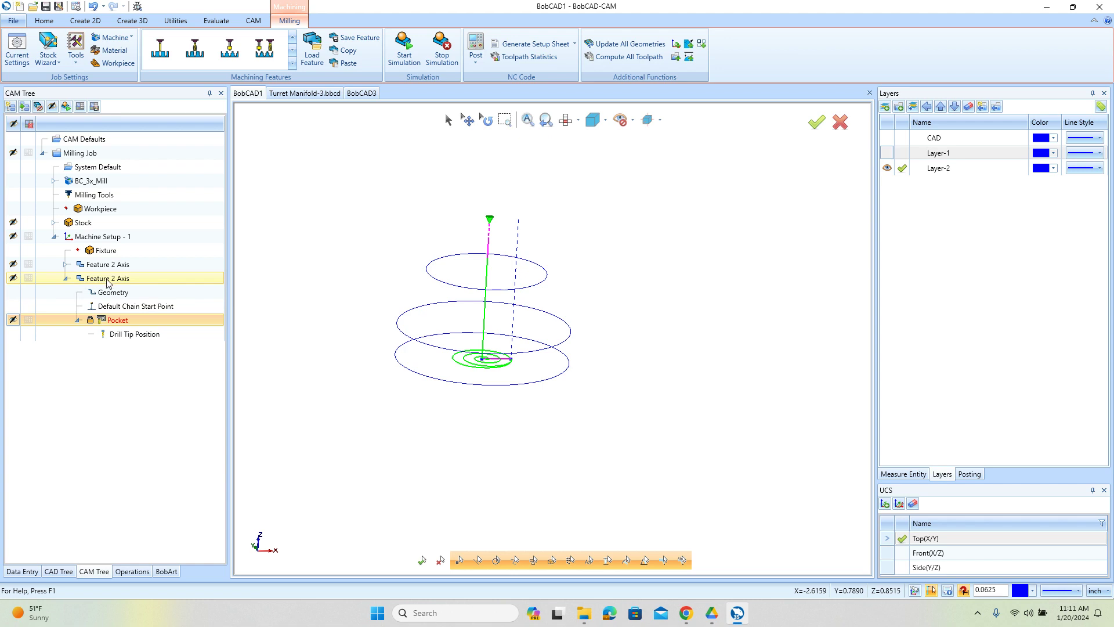
Add a Translate toolpath pattern to the pocket's Feature 2 Axis with one copy and a Z delta of 0.06.
right_click(121, 321)
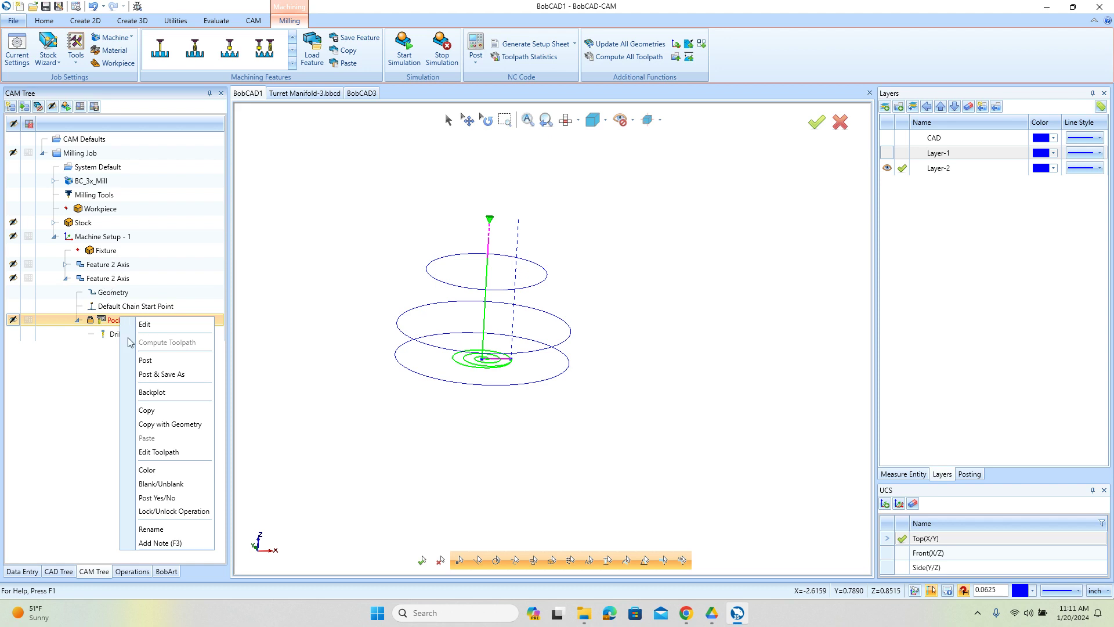
right_click(115, 284)
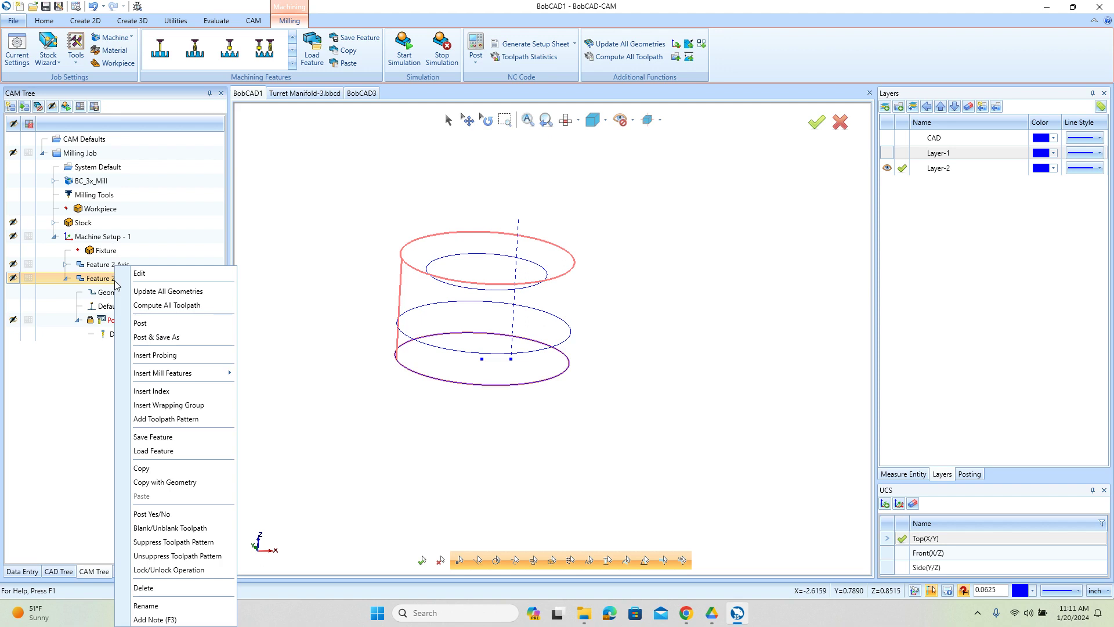
mouse_move(186, 374)
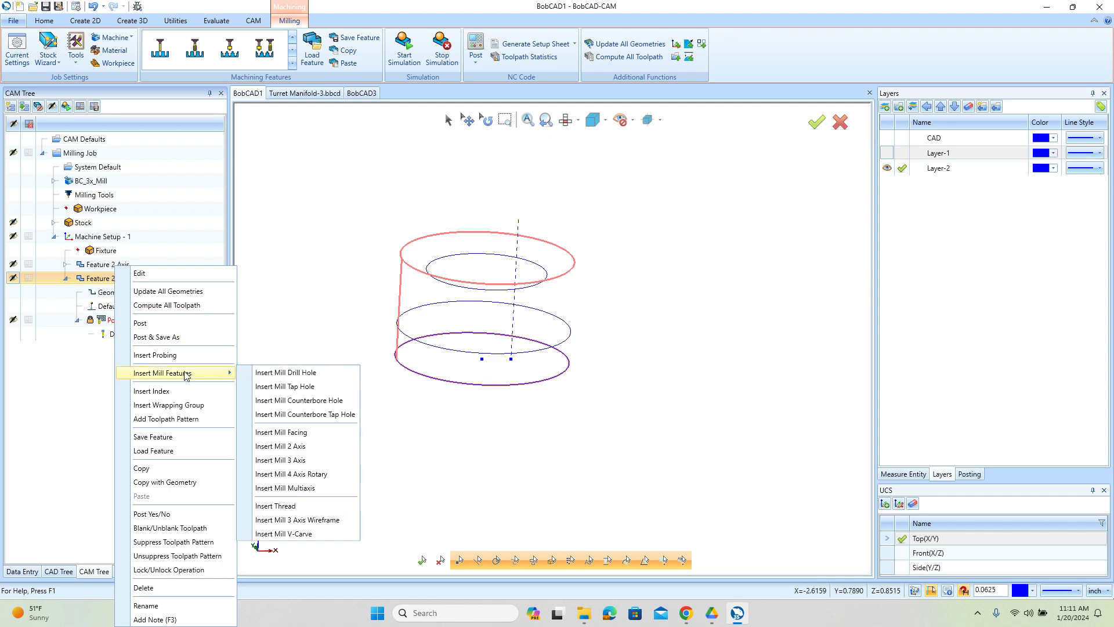
left_click(197, 420)
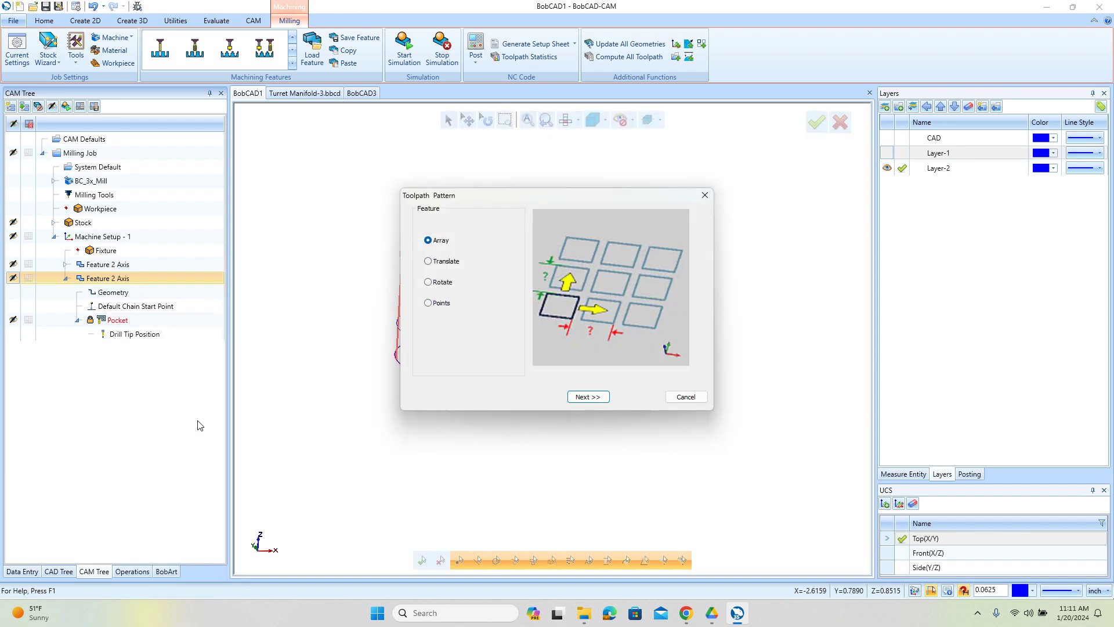
left_click(429, 261)
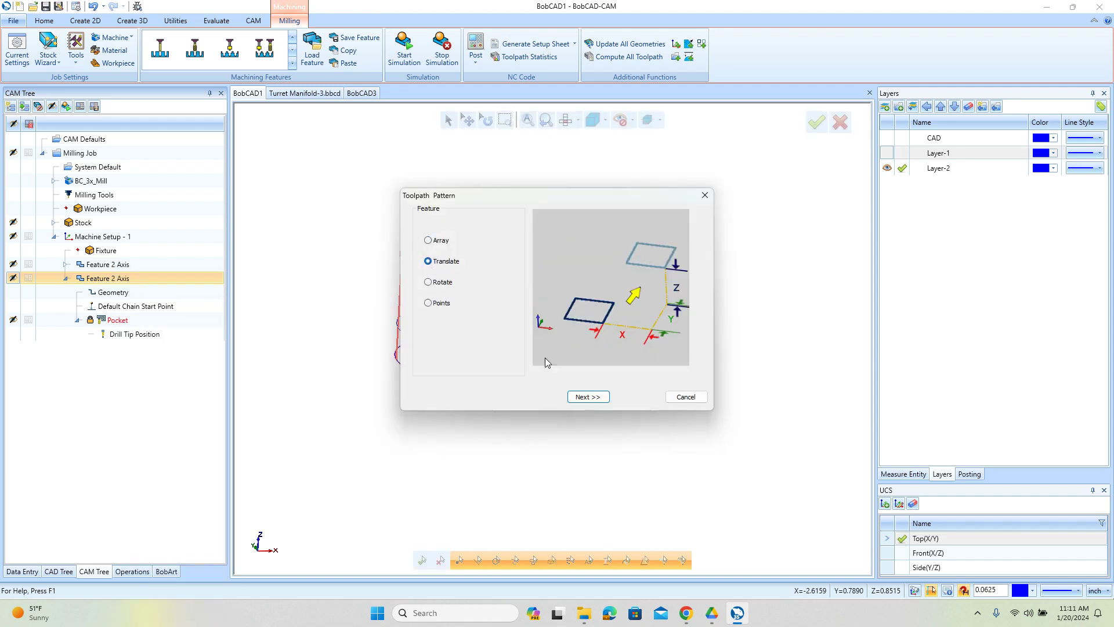
left_click(587, 397)
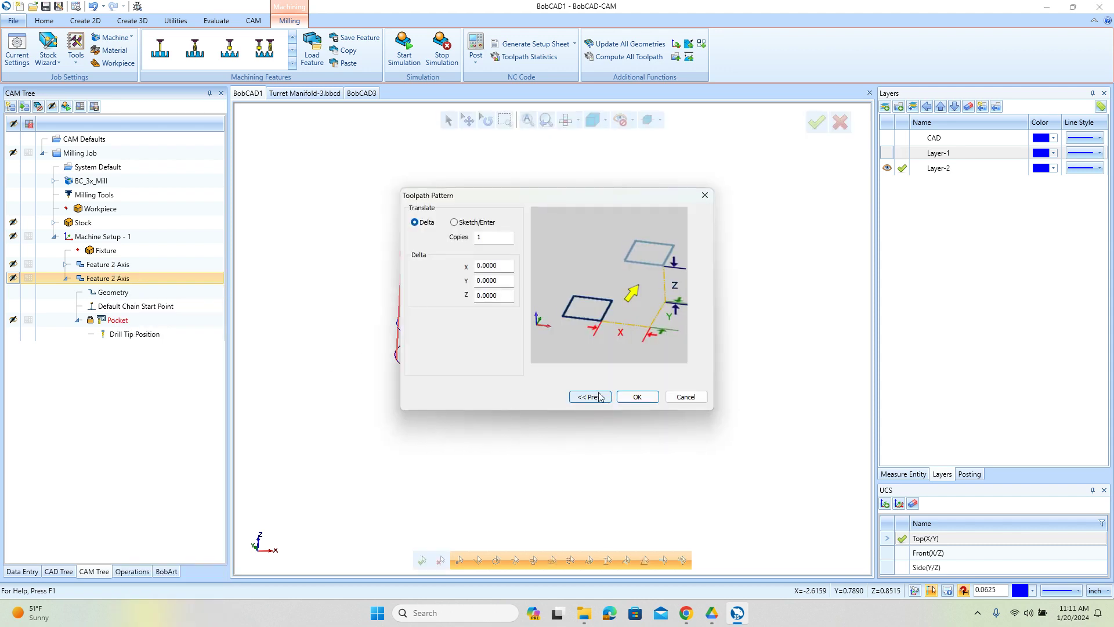
left_click(494, 237)
double_click(486, 294)
type(".06")
left_click(637, 398)
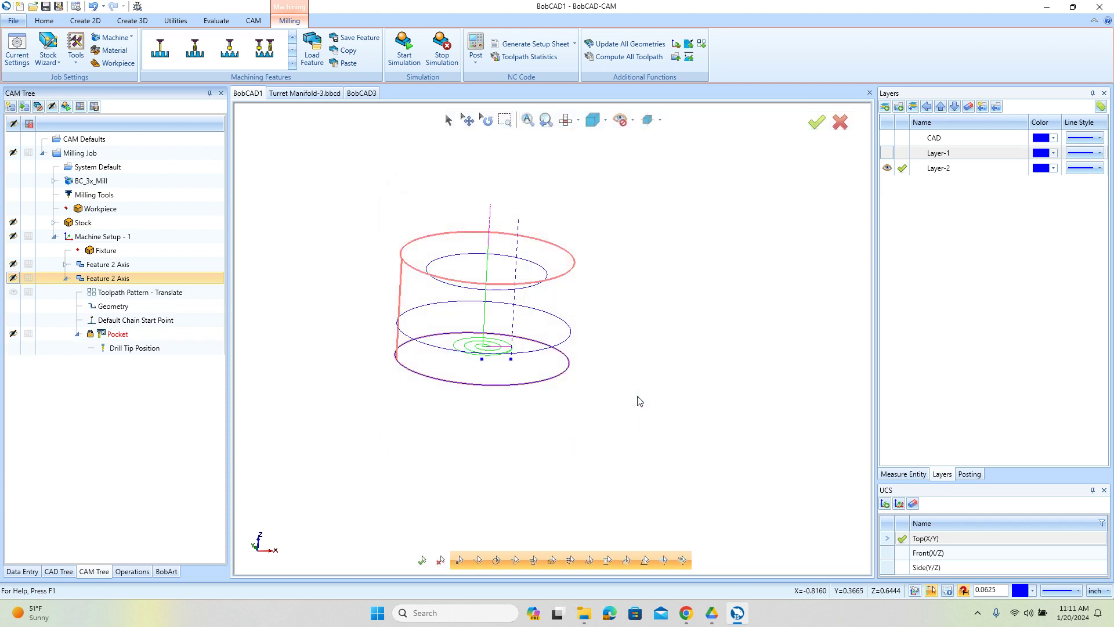
Select the Pocket operation and examine its original and translated spiral passes.
left_click(114, 335)
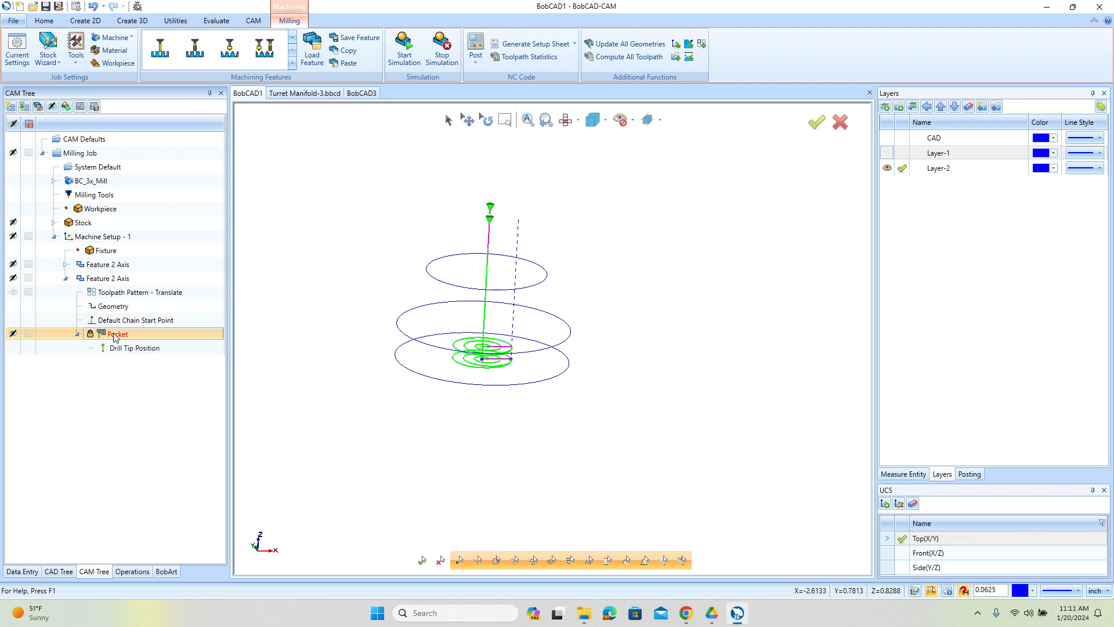
mouse_move(499, 347)
middle_mouse_down()
mouse_move(500, 400)
mouse_move(498, 346)
mouse_move(520, 349)
middle_mouse_up()
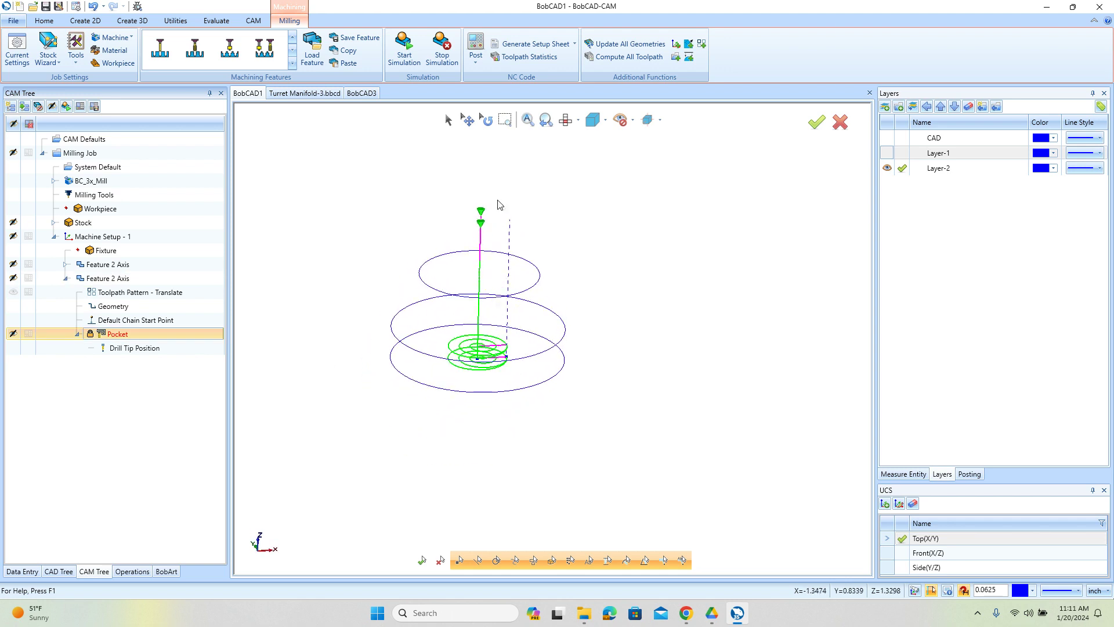
left_click(449, 120)
middle_click_drag(561, 278, 579, 288)
Backplot the Pocket operation through to its end position and close the backplot.
right_click(129, 336)
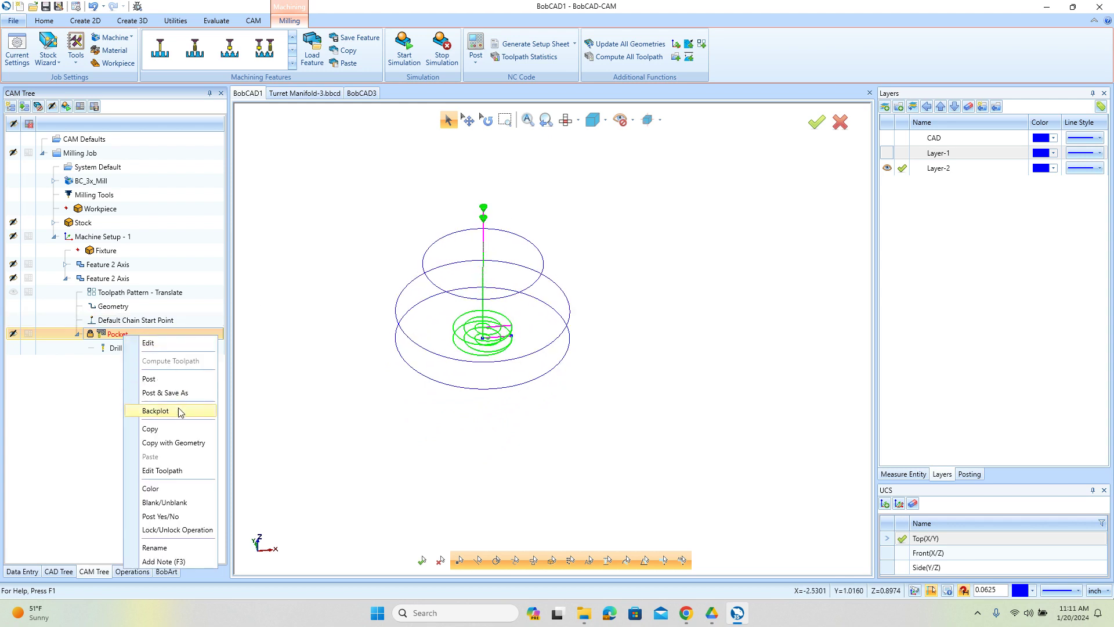
left_click(180, 408)
left_click(136, 137)
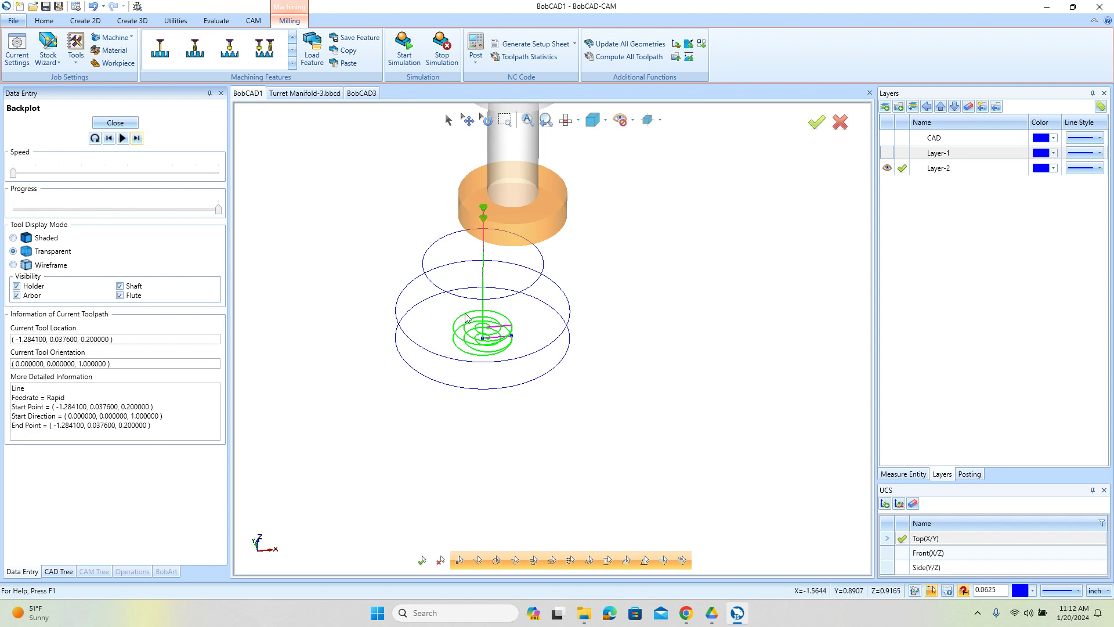
left_click(120, 125)
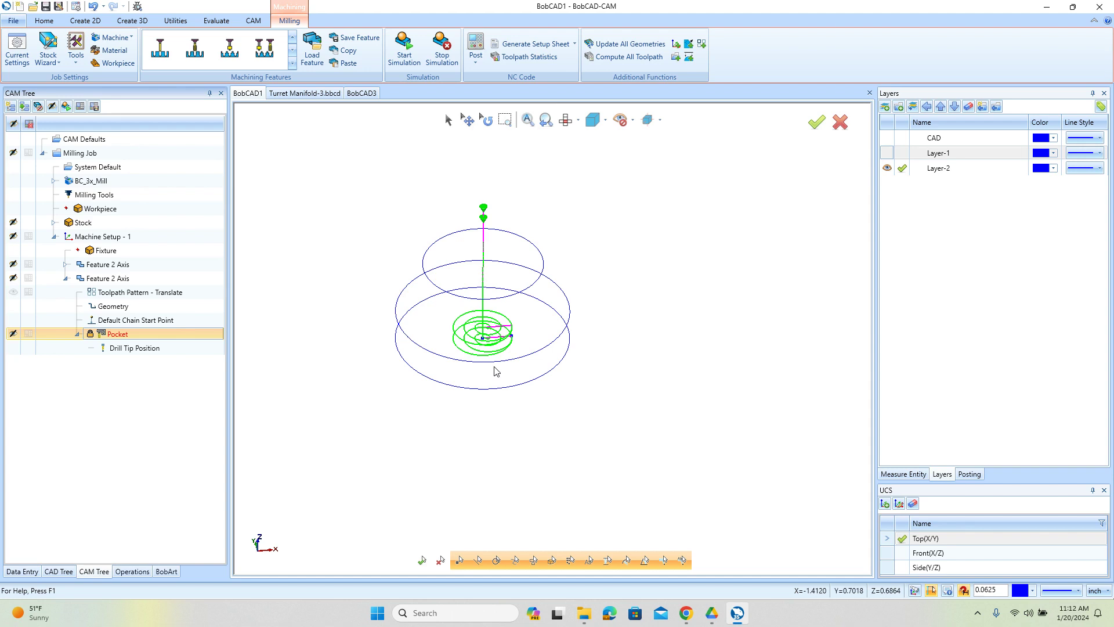